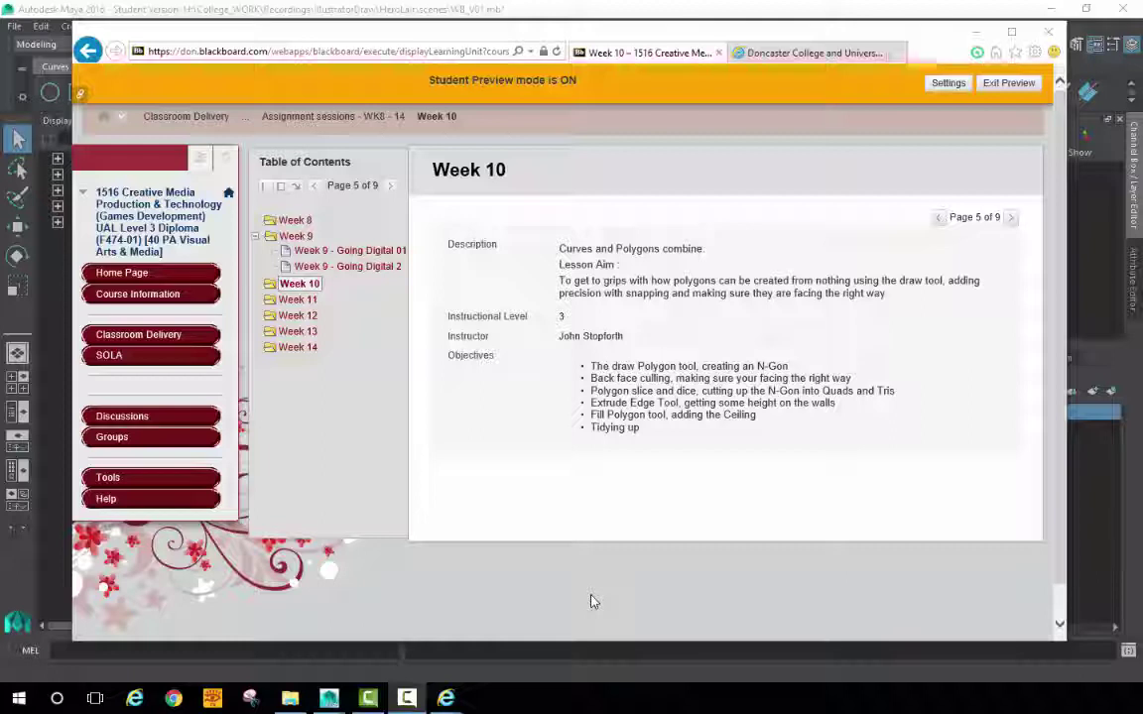
Step: Switch to Maya, expand the IllustratorCurves1 group and select CompoundCurve2, the small square inside the outline
{"action": "left_click", "coordinate": [692, 10]}
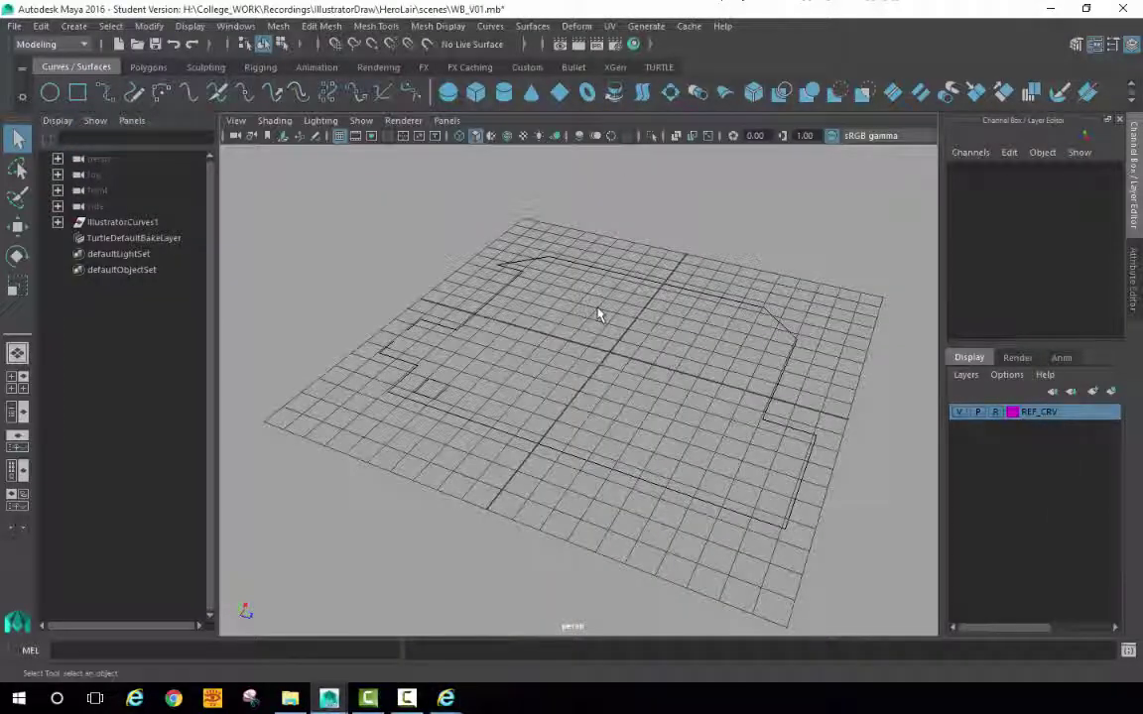
{"action": "left_click_drag", "start_coordinate": [504, 370], "coordinate": [446, 301], "text": "alt"}
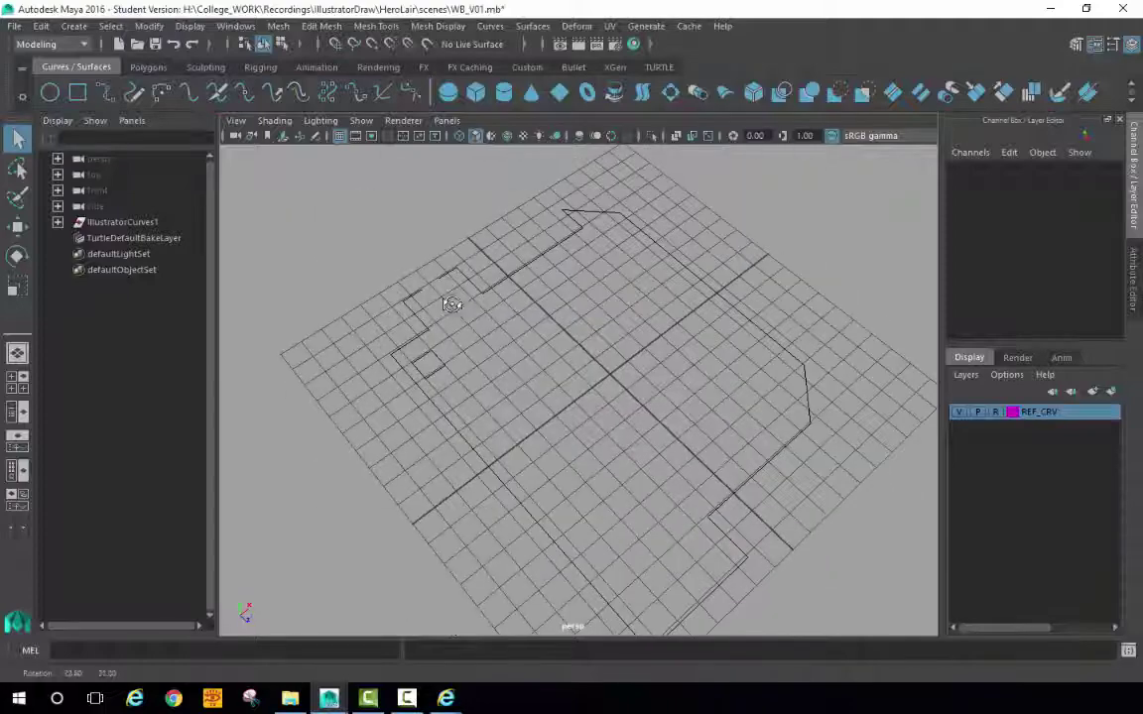
{"action": "left_click", "coordinate": [57, 222]}
{"action": "left_click", "coordinate": [139, 238]}
{"action": "left_click_drag", "start_coordinate": [224, 283], "coordinate": [702, 380], "text": "alt"}
{"action": "left_click", "coordinate": [163, 255]}
{"action": "left_click_drag", "start_coordinate": [486, 325], "coordinate": [556, 352], "text": "alt"}
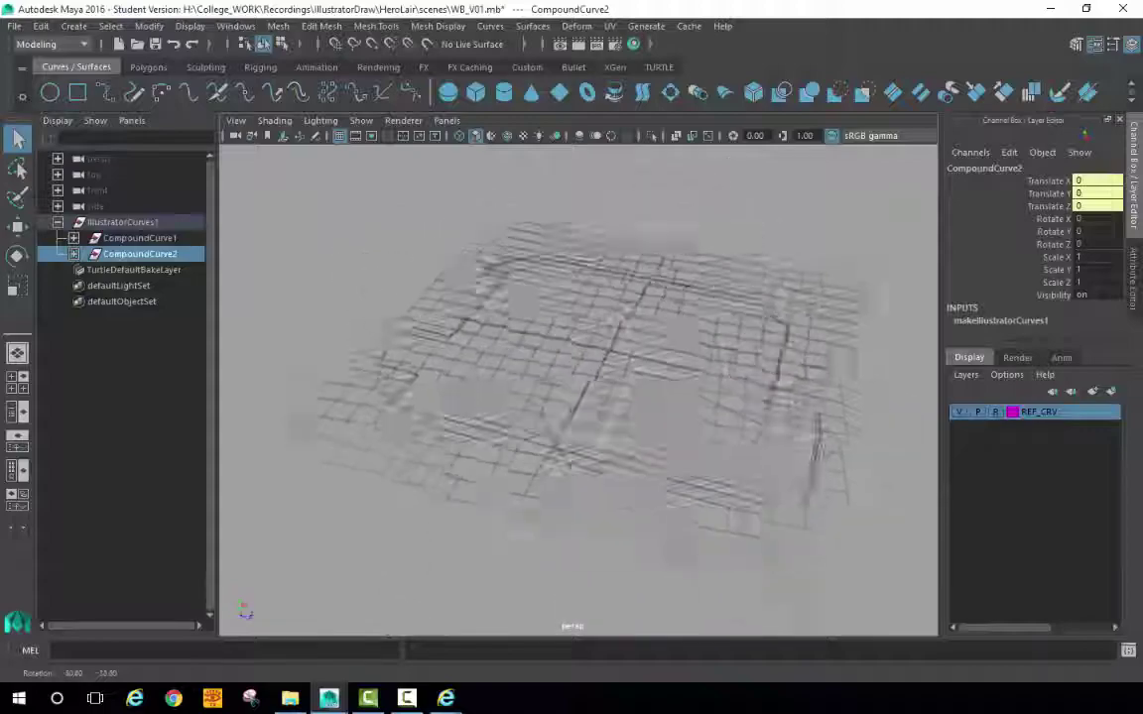
{"action": "left_click_drag", "start_coordinate": [561, 458], "coordinate": [500, 437], "text": "alt"}
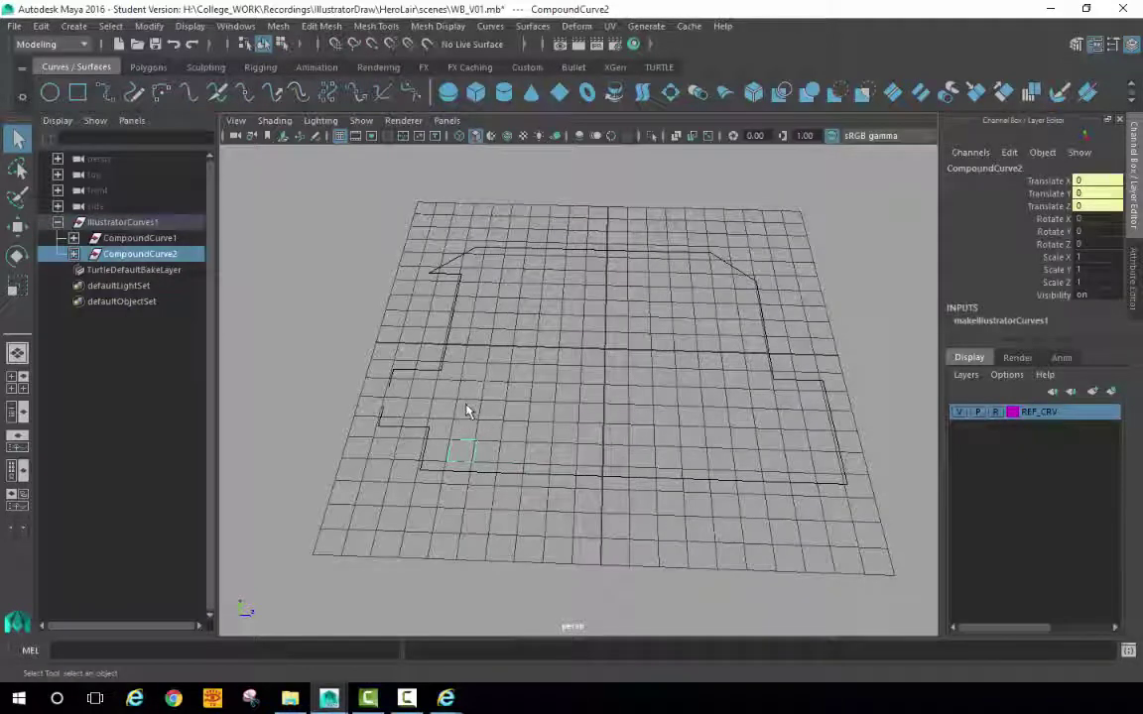
Step: Try to move CompoundCurve2 with the Move tool
{"action": "key", "text": "w"}
{"action": "left_click_drag", "start_coordinate": [526, 457], "coordinate": [447, 436], "text": "alt"}
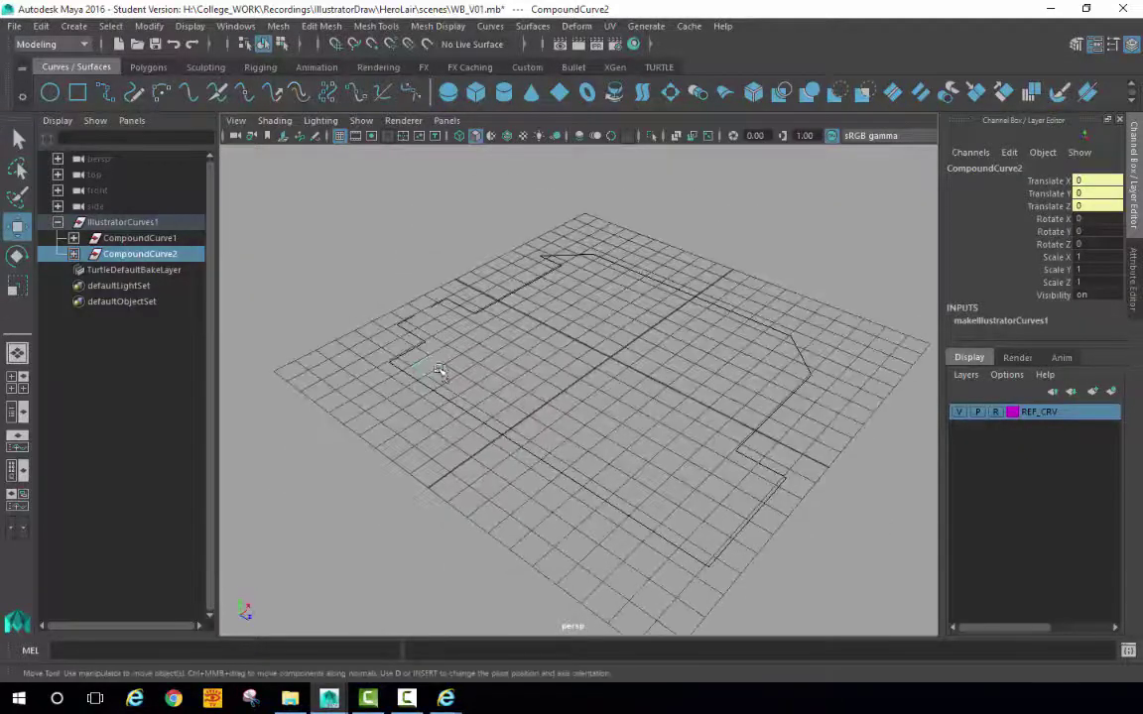
{"action": "left_click", "coordinate": [474, 380]}
{"action": "left_click_drag", "start_coordinate": [424, 364], "coordinate": [521, 405], "text": "alt"}
{"action": "left_click", "coordinate": [147, 255]}
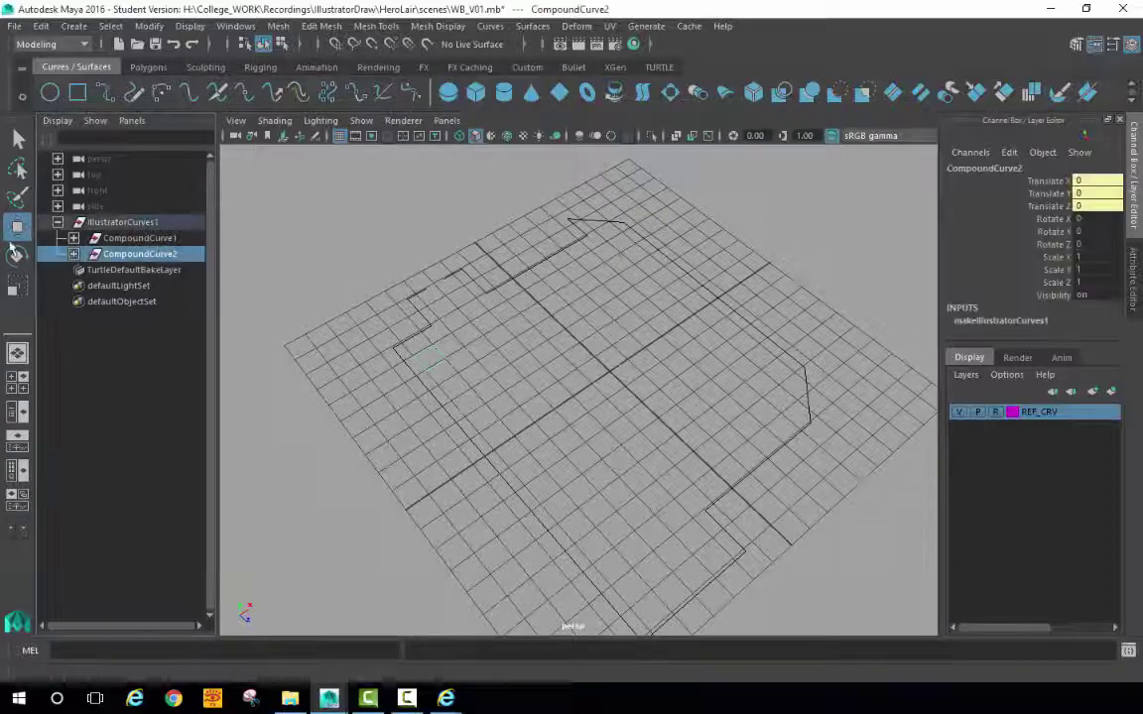
{"action": "left_click_drag", "start_coordinate": [714, 417], "coordinate": [584, 345], "text": "alt"}
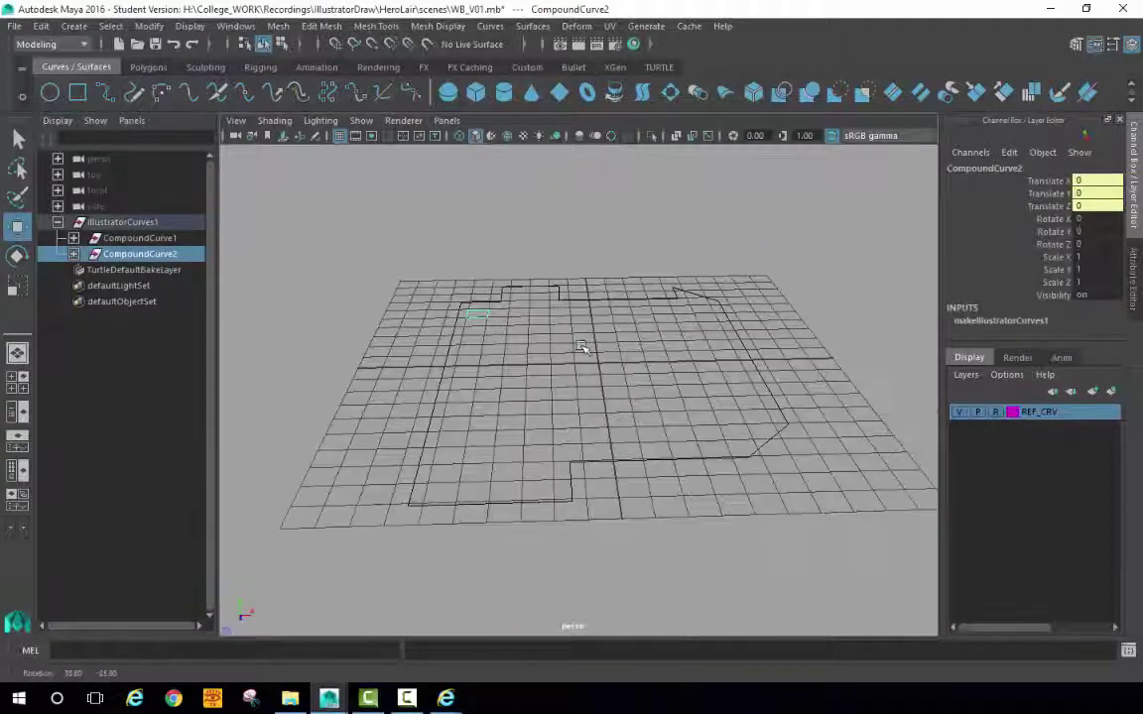
Step: Try to free CompoundCurve2 for moving by unlocking its Translate X, Y and Z channels, checking the IllustratorCurves1 group's channels as well
{"action": "left_click", "coordinate": [1053, 207]}
{"action": "left_click_drag", "start_coordinate": [1053, 207], "coordinate": [1052, 180]}
{"action": "right_click", "coordinate": [1052, 180]}
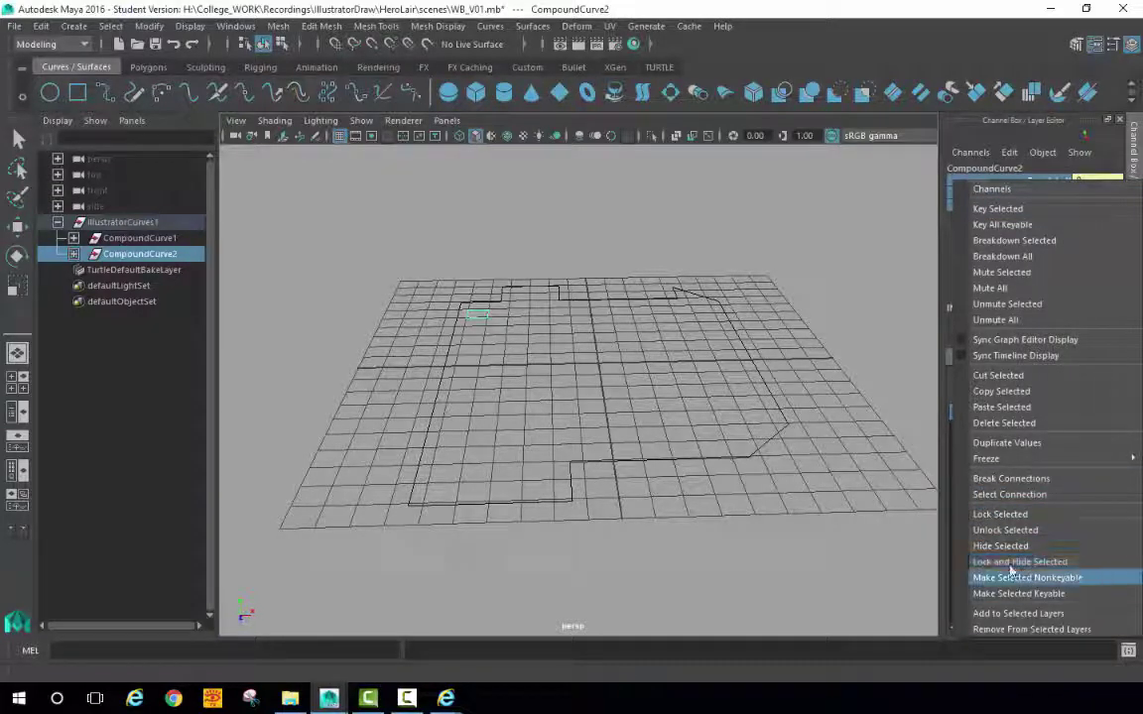
{"action": "left_click", "coordinate": [1005, 530]}
{"action": "left_click_drag", "start_coordinate": [651, 336], "coordinate": [759, 277], "text": "alt"}
{"action": "left_click_drag", "start_coordinate": [571, 338], "coordinate": [541, 327], "text": "alt"}
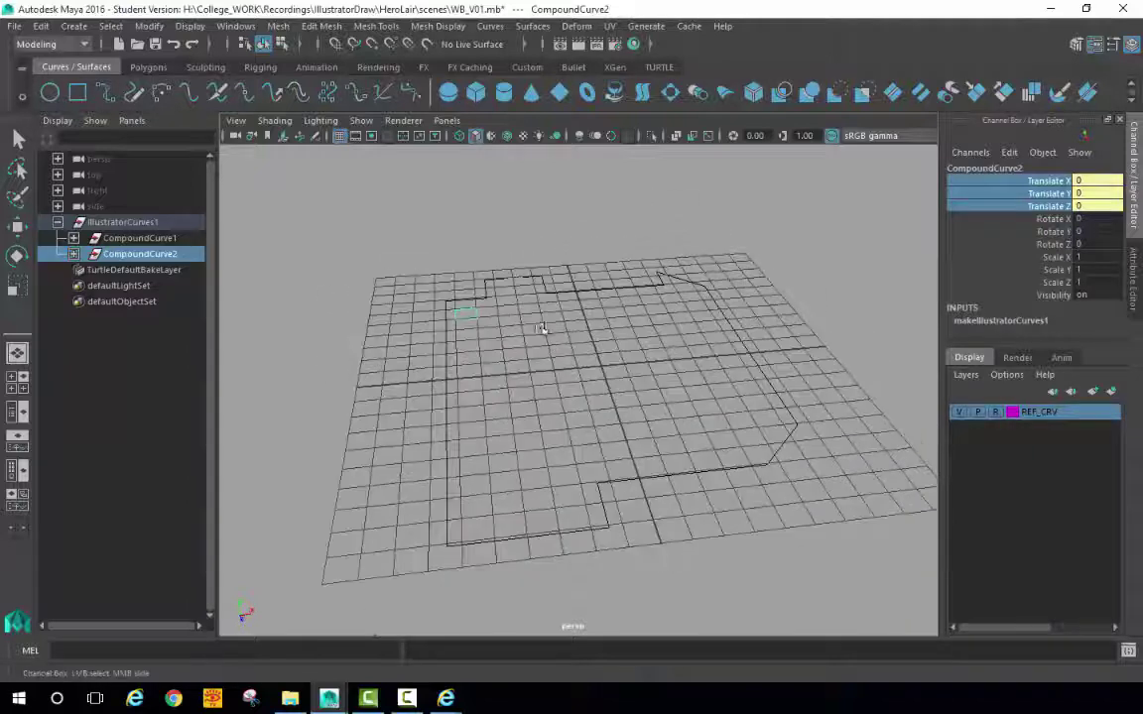
{"action": "key", "text": "w"}
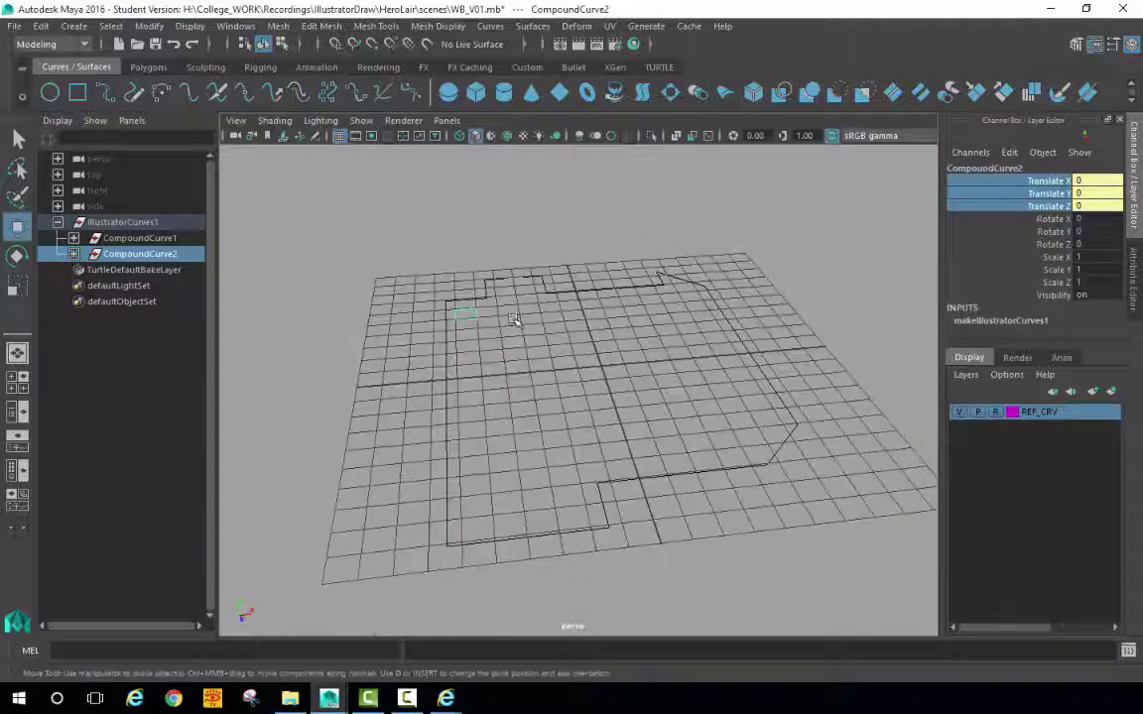
{"action": "left_click", "coordinate": [1010, 206]}
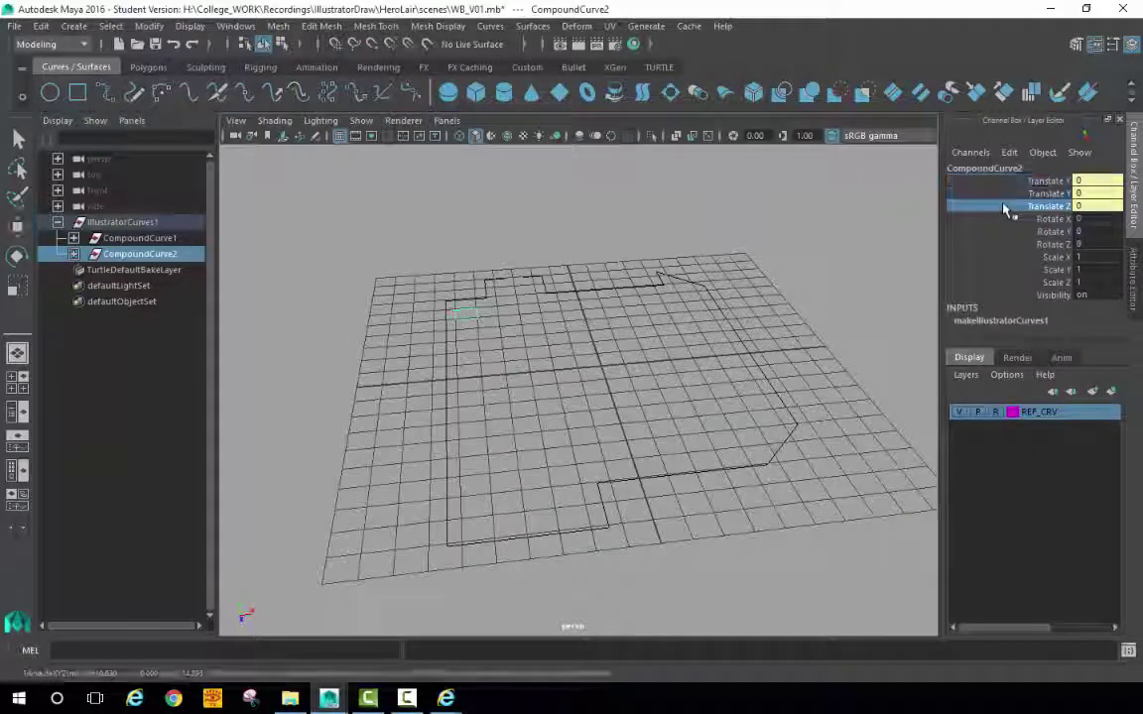
{"action": "left_click", "coordinate": [107, 222]}
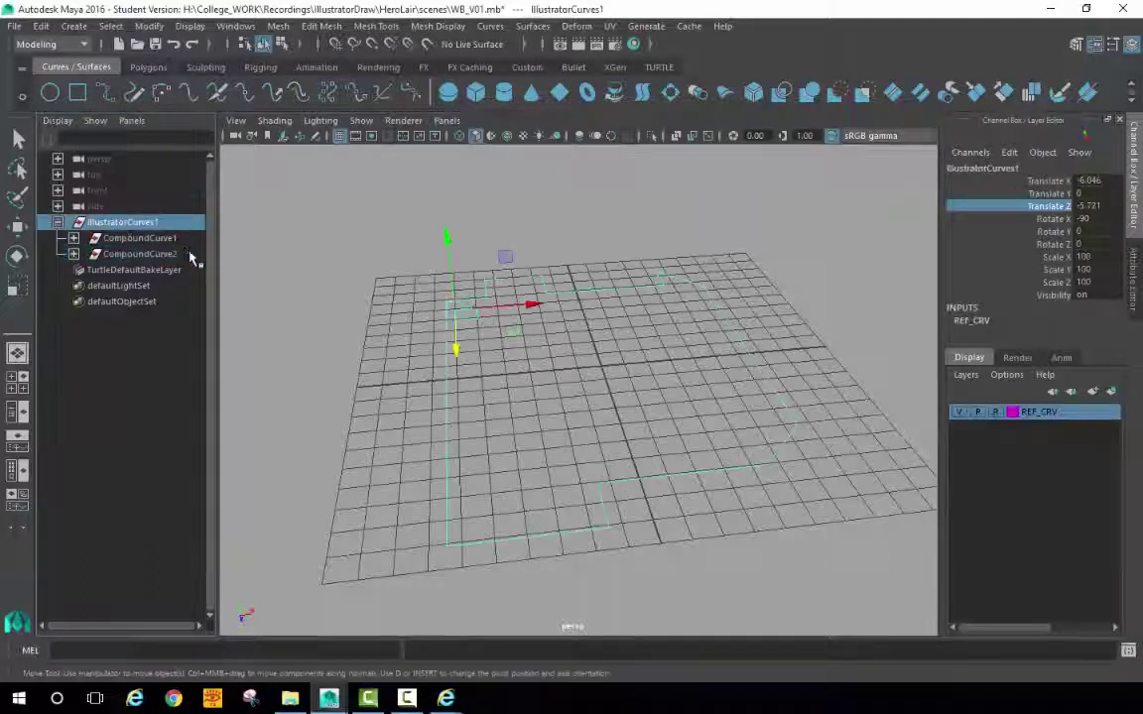
{"action": "left_click", "coordinate": [333, 163]}
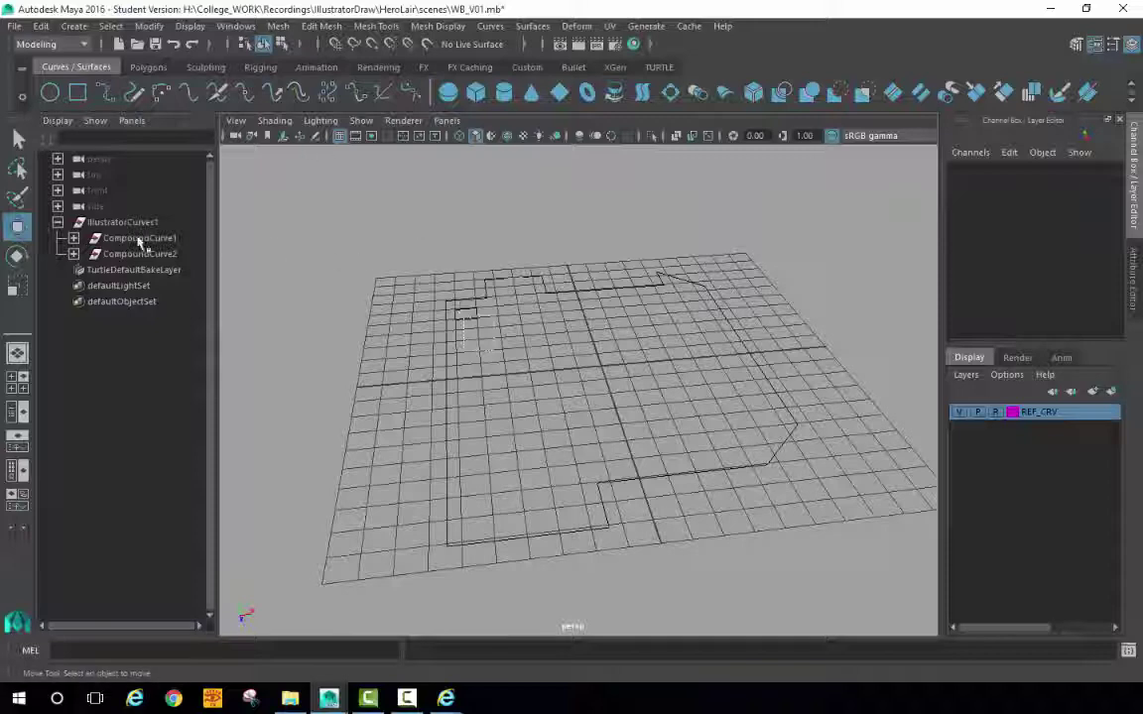
Step: Select curve2 inside CompoundCurve2 and center its pivot
{"action": "left_click", "coordinate": [80, 254]}
{"action": "left_click", "coordinate": [73, 255]}
{"action": "left_click", "coordinate": [132, 270]}
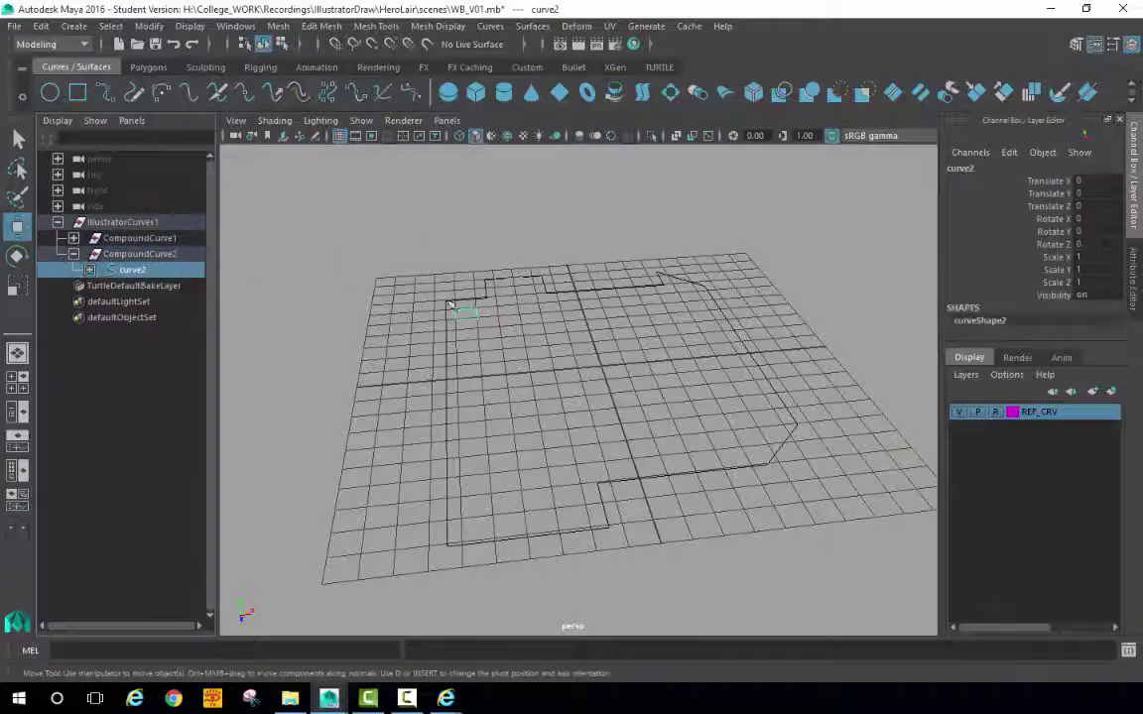
{"action": "left_click_drag", "start_coordinate": [496, 328], "coordinate": [436, 359], "text": "alt"}
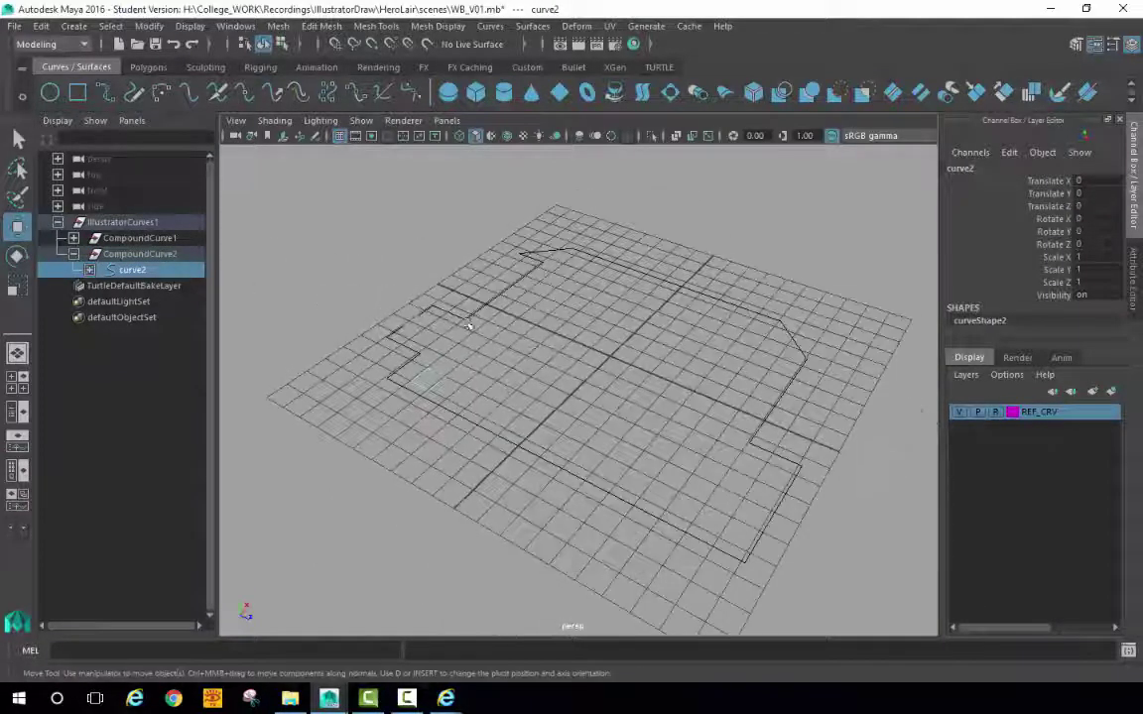
{"action": "left_click", "coordinate": [42, 26]}
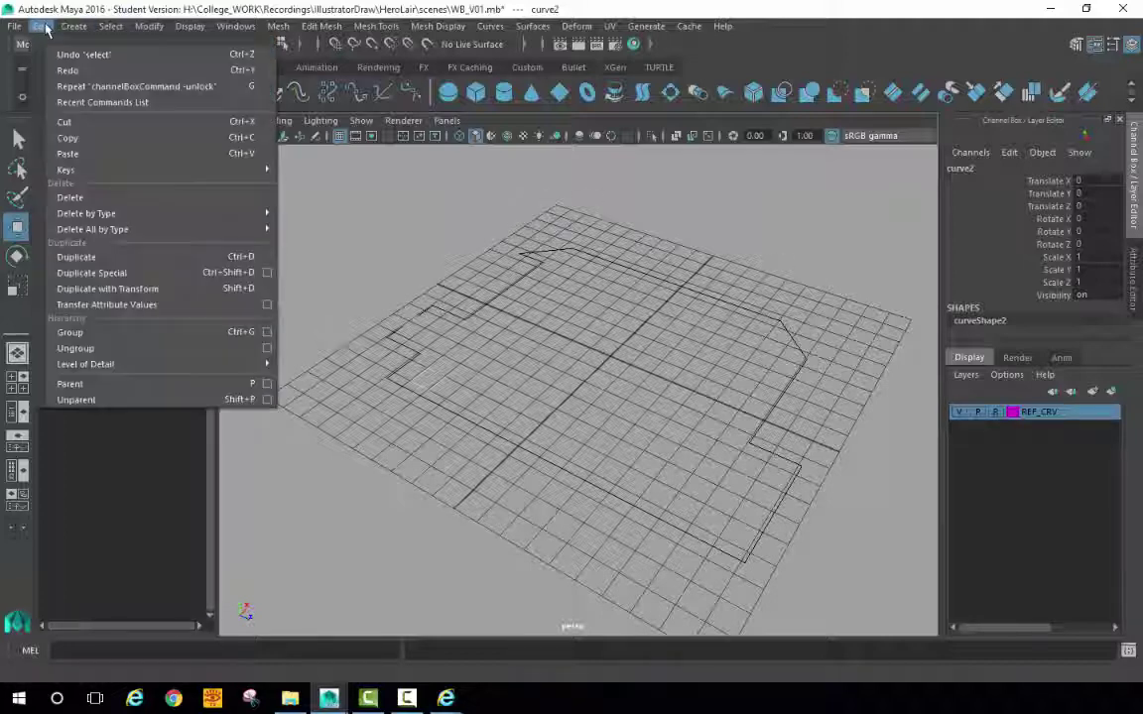
{"action": "left_click", "coordinate": [41, 27]}
{"action": "left_click", "coordinate": [149, 26]}
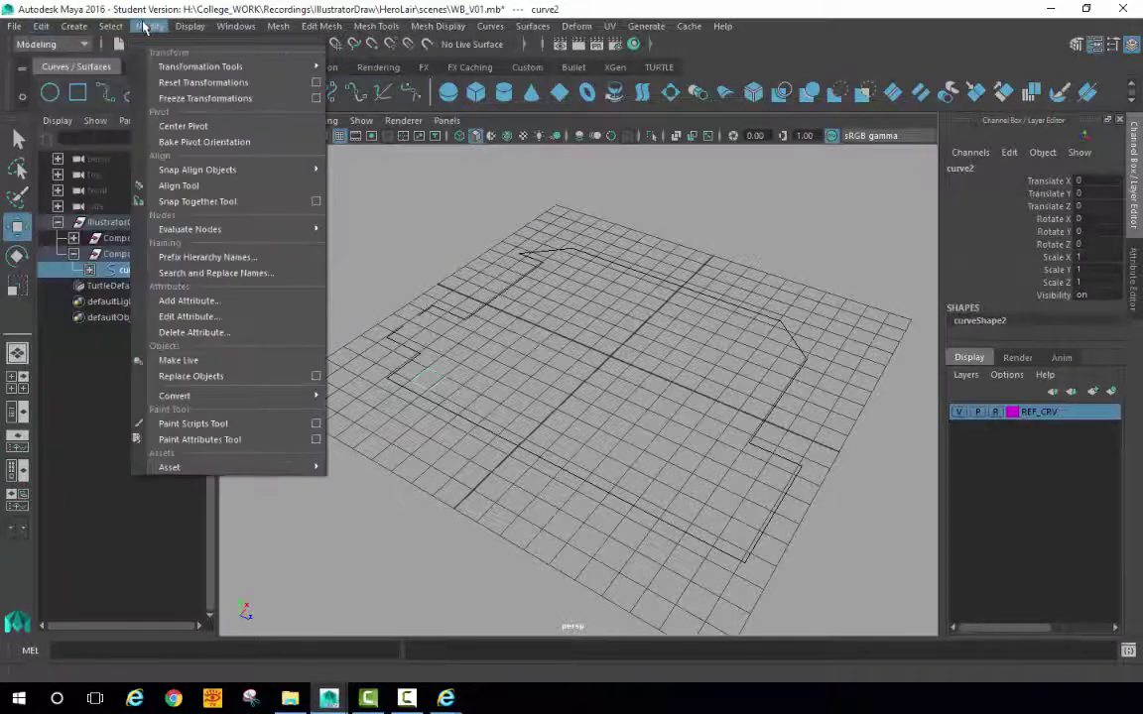
{"action": "left_click", "coordinate": [169, 115]}
Step: Move the small square curve2 out of the outline to just beyond the grid's edge and deselect it
{"action": "left_click_drag", "start_coordinate": [431, 422], "coordinate": [414, 384], "text": "alt"}
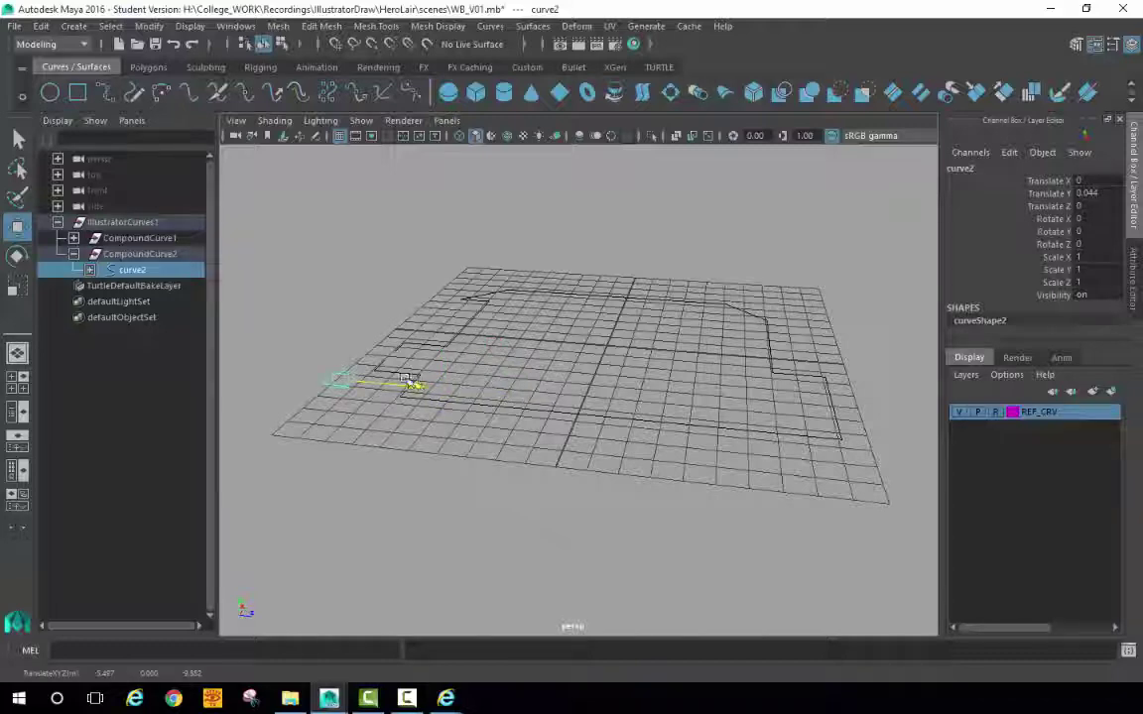
{"action": "left_click", "coordinate": [370, 288]}
{"action": "left_click_drag", "start_coordinate": [370, 288], "coordinate": [493, 283], "text": "alt"}
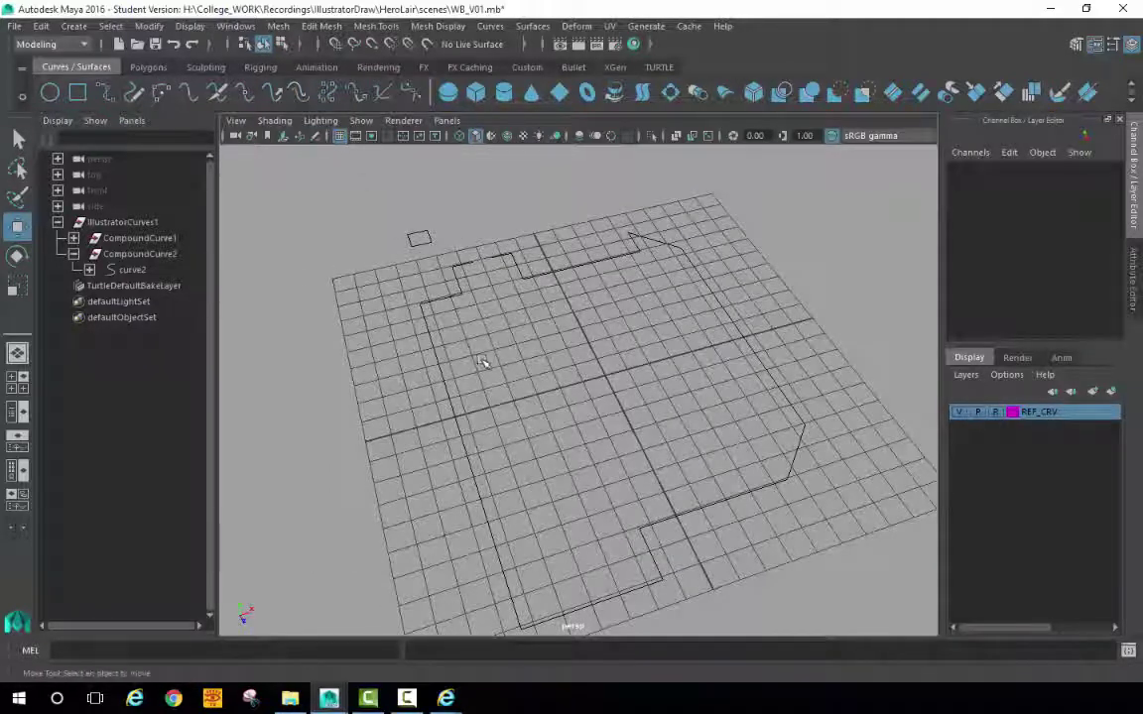
{"action": "left_click_drag", "start_coordinate": [484, 362], "coordinate": [552, 316], "text": "alt"}
{"action": "left_click", "coordinate": [150, 69]}
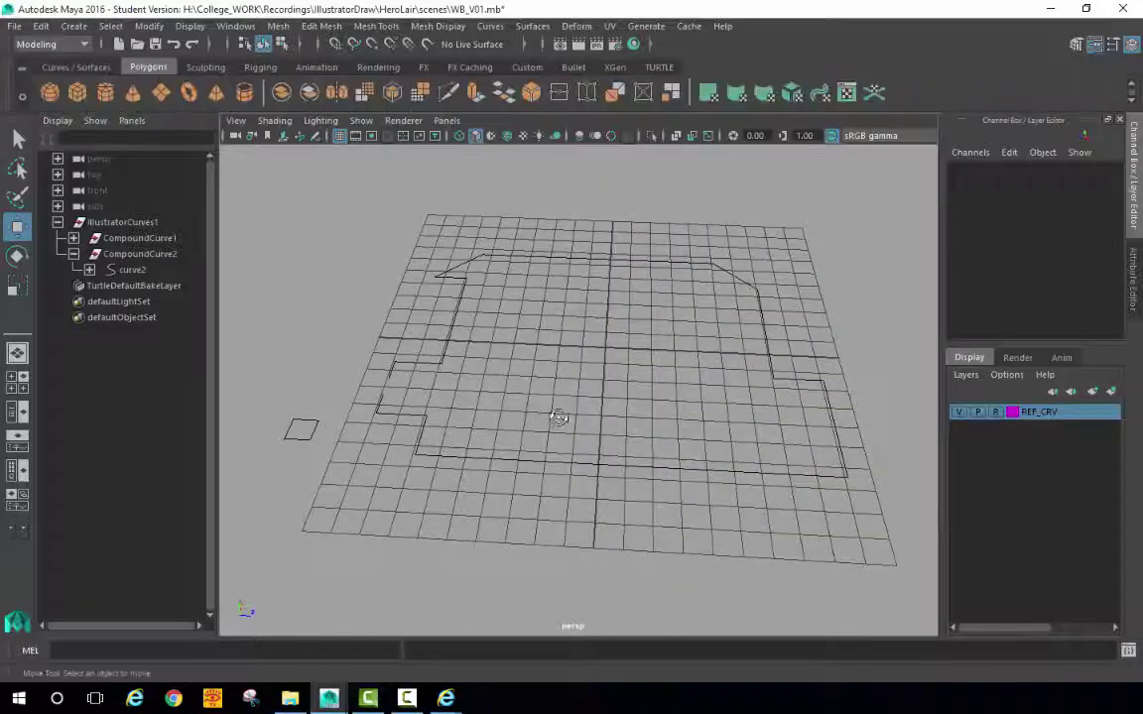
{"action": "left_click_drag", "start_coordinate": [558, 418], "coordinate": [537, 378], "text": "alt"}
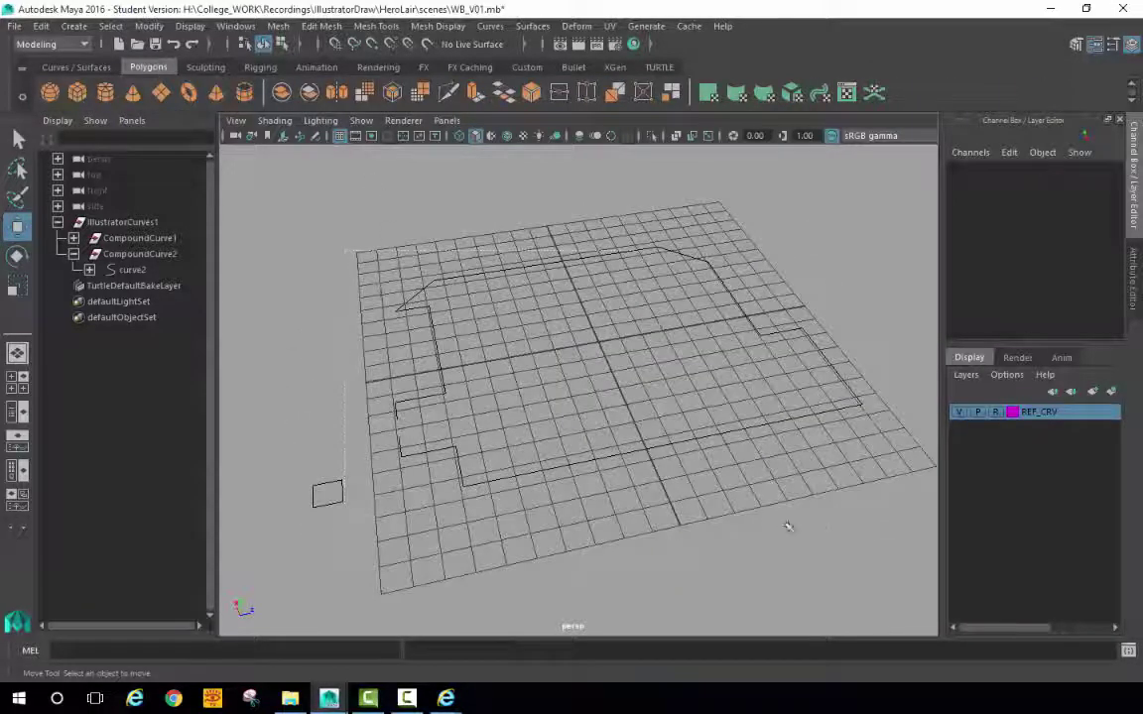
Step: Unparent curve1 and curve2 from their compound groups and delete the leftover IllustratorCurves1 group
{"action": "left_click", "coordinate": [74, 239]}
{"action": "left_click", "coordinate": [132, 286]}
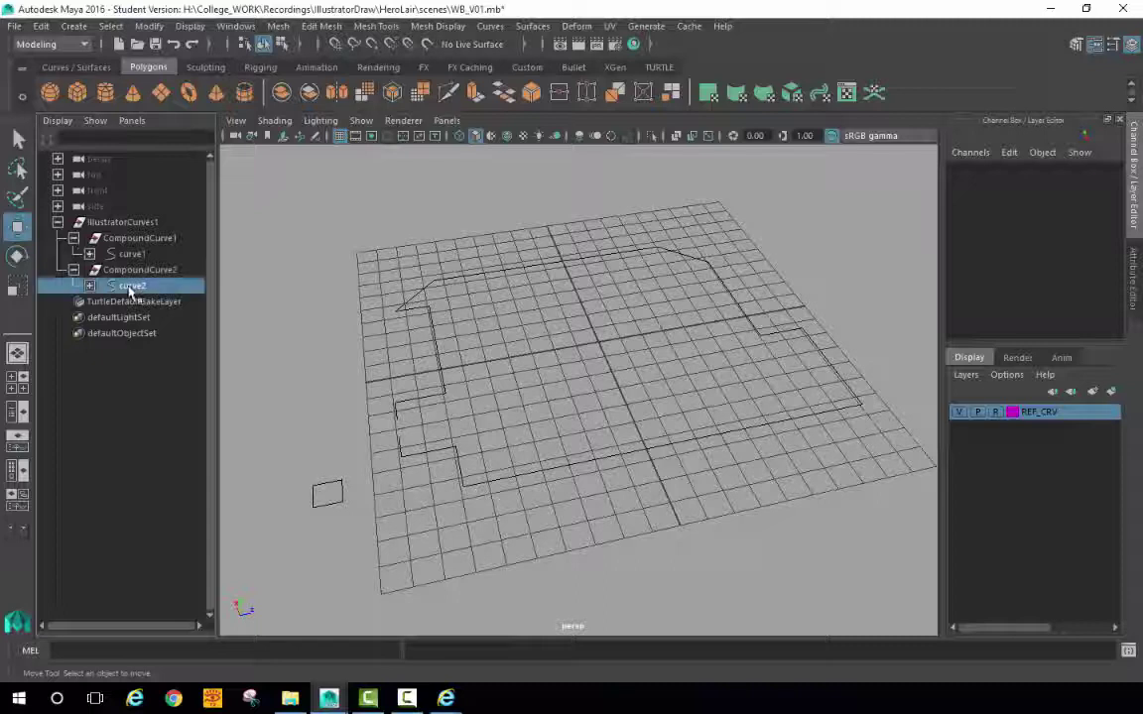
{"action": "left_click", "coordinate": [132, 254], "text": "ctrl"}
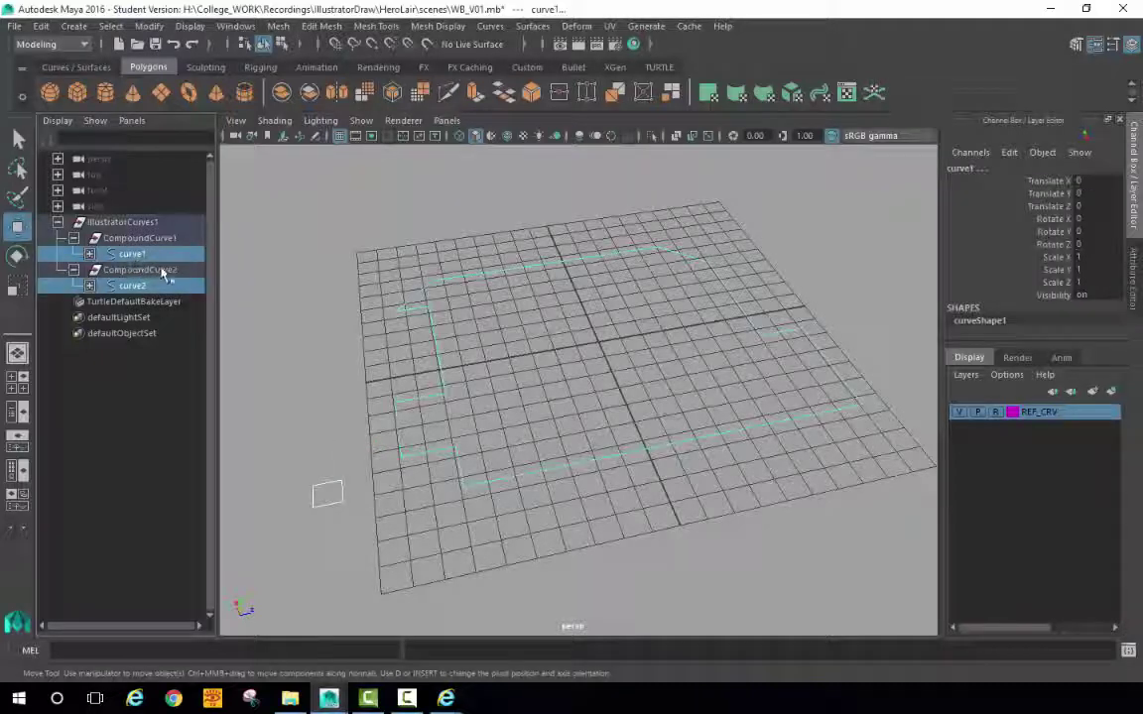
{"action": "key", "text": "shift+p"}
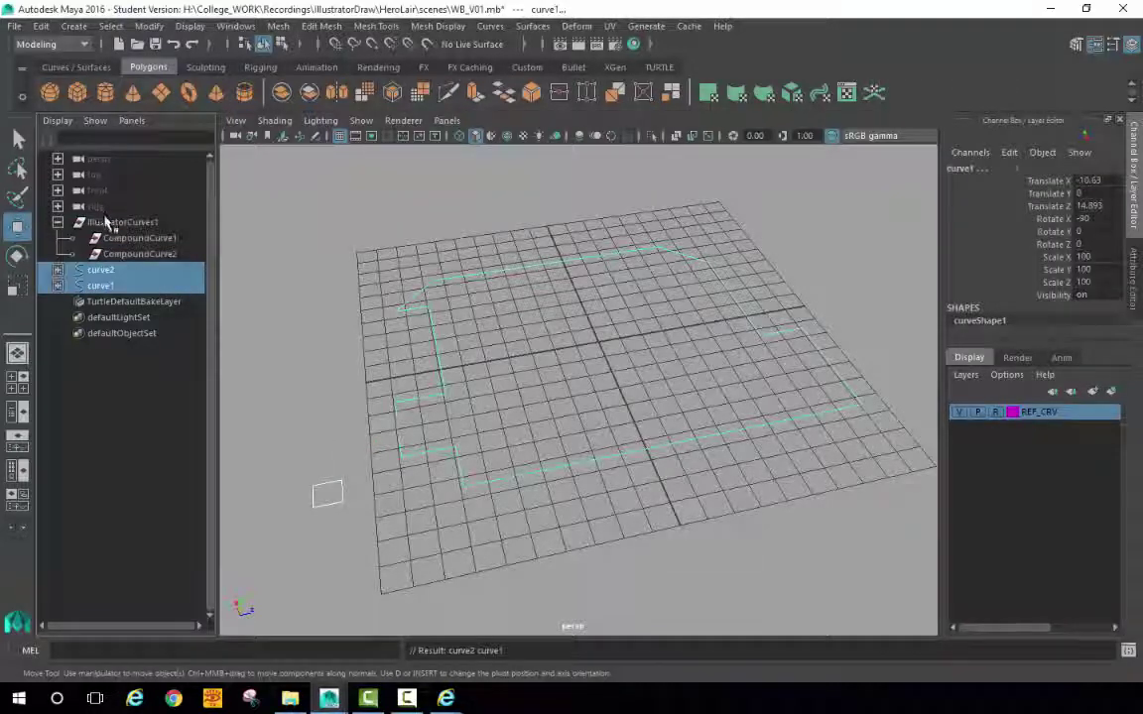
{"action": "left_click", "coordinate": [110, 222]}
{"action": "key", "text": "Delete"}
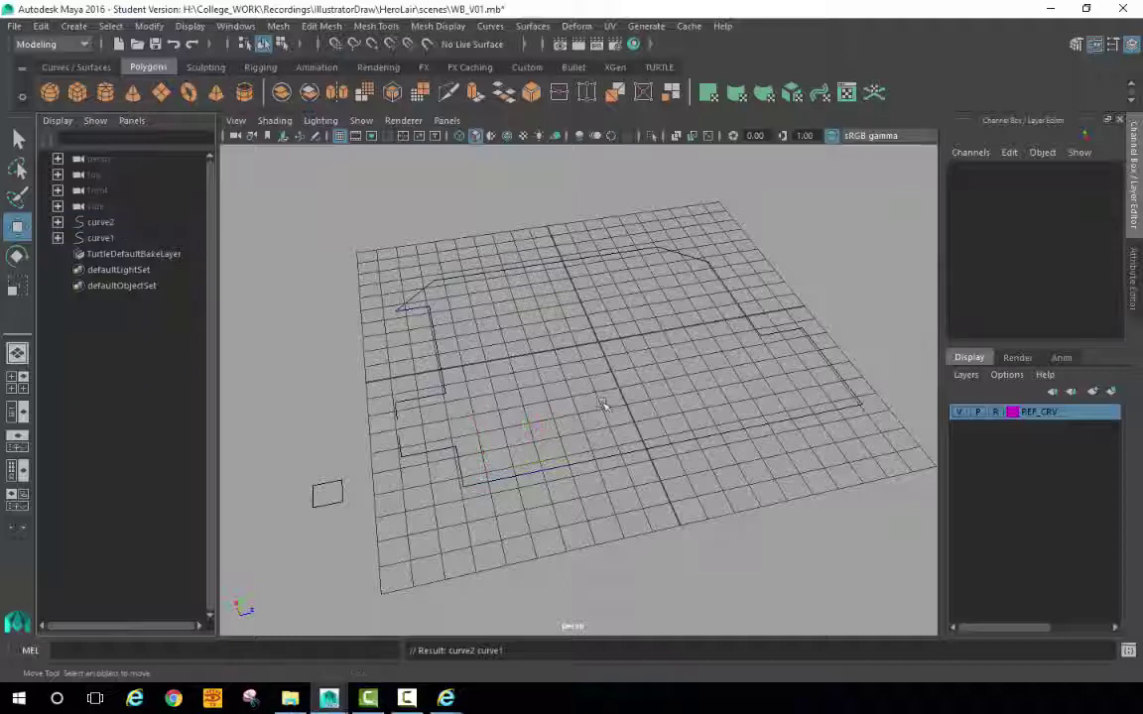
Step: Add the large outline curve1 to the REF_CRV display layer
{"action": "left_click_drag", "start_coordinate": [319, 431], "coordinate": [397, 501]}
{"action": "left_click_drag", "start_coordinate": [401, 347], "coordinate": [547, 422]}
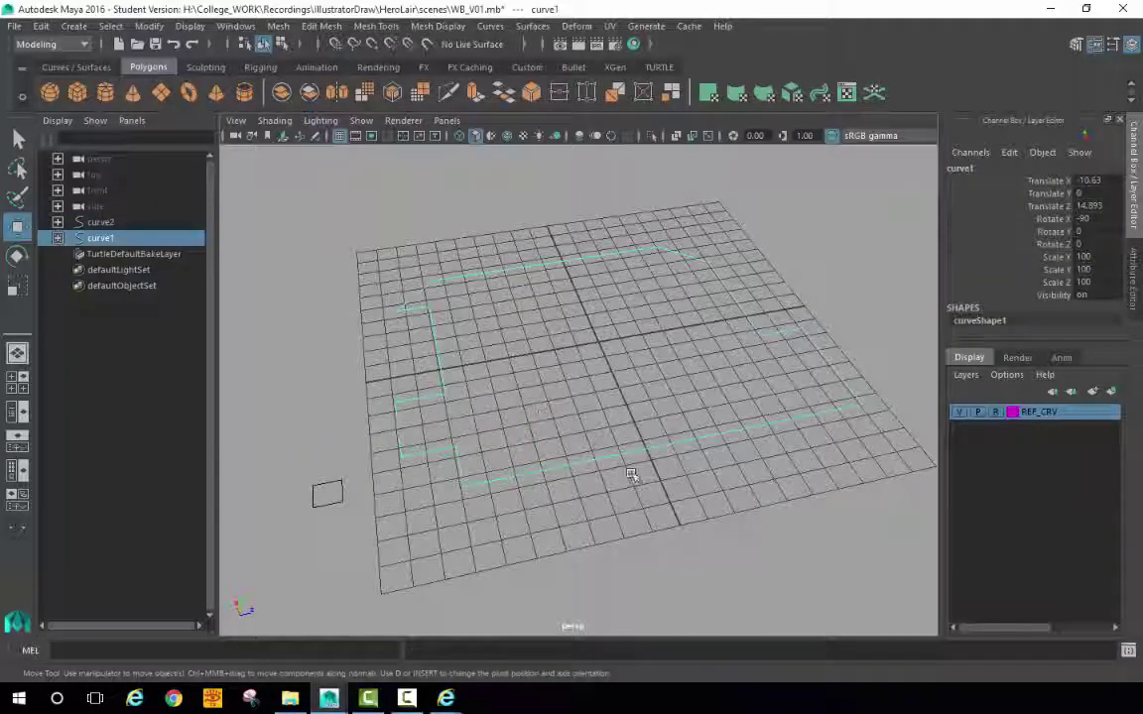
{"action": "left_click_drag", "start_coordinate": [631, 388], "coordinate": [755, 426], "text": "alt"}
{"action": "left_click", "coordinate": [765, 426]}
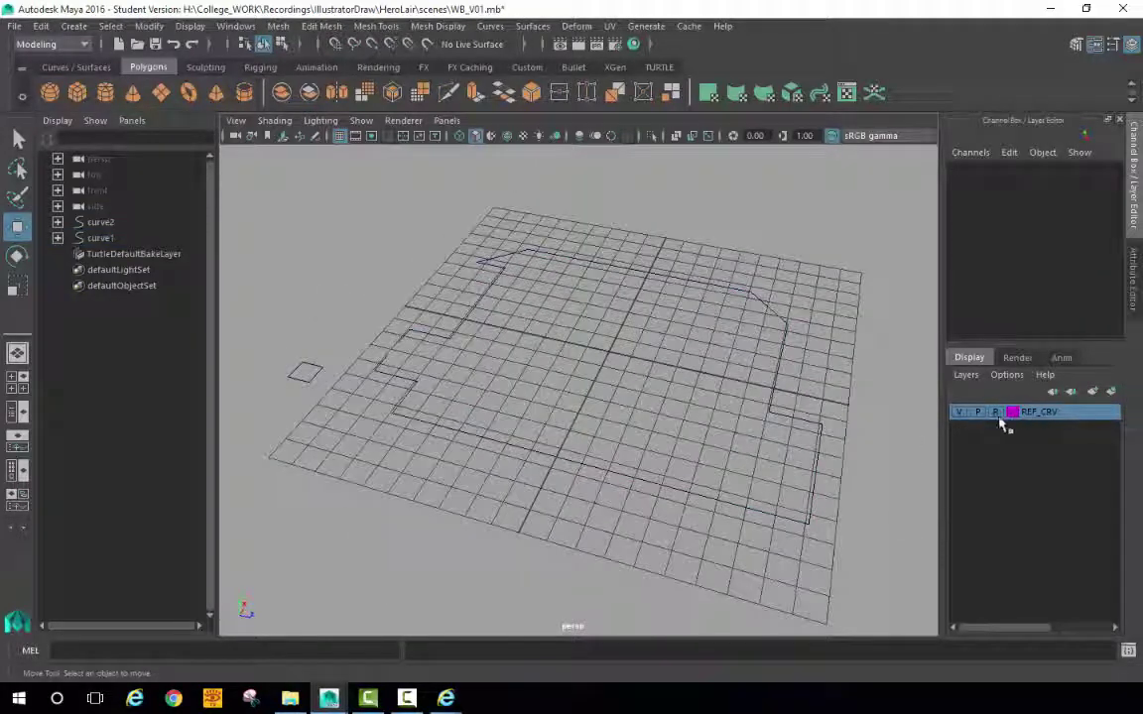
{"action": "left_click_drag", "start_coordinate": [519, 353], "coordinate": [287, 256], "text": "alt"}
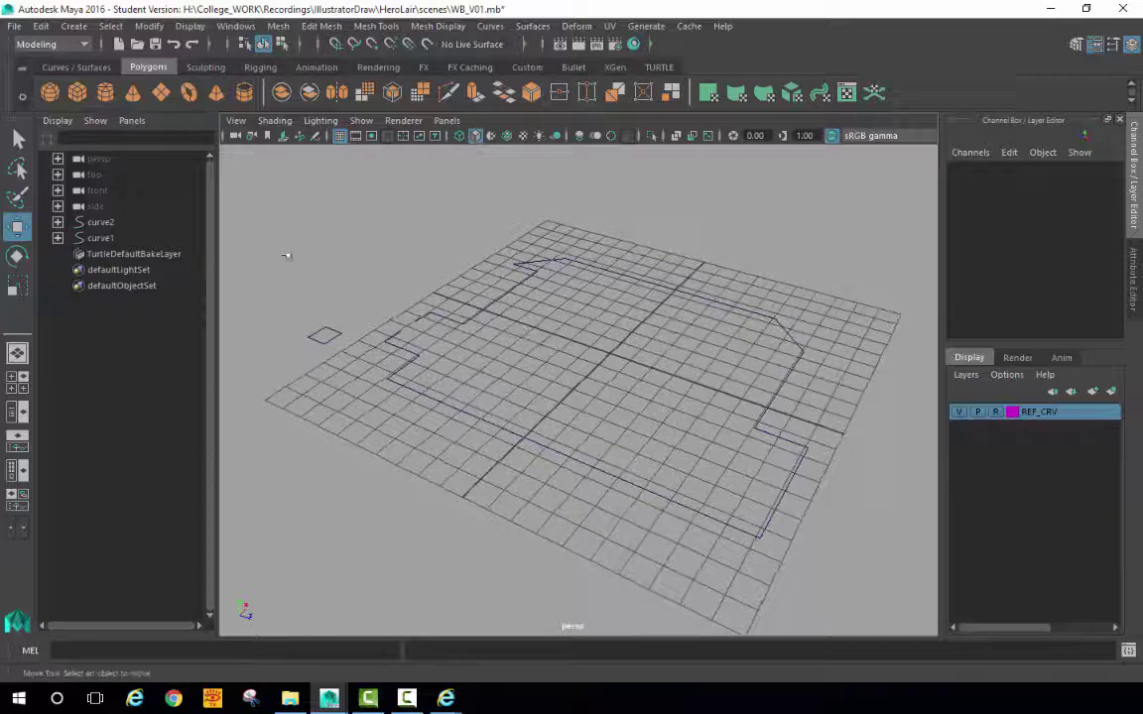
{"action": "left_click", "coordinate": [800, 442]}
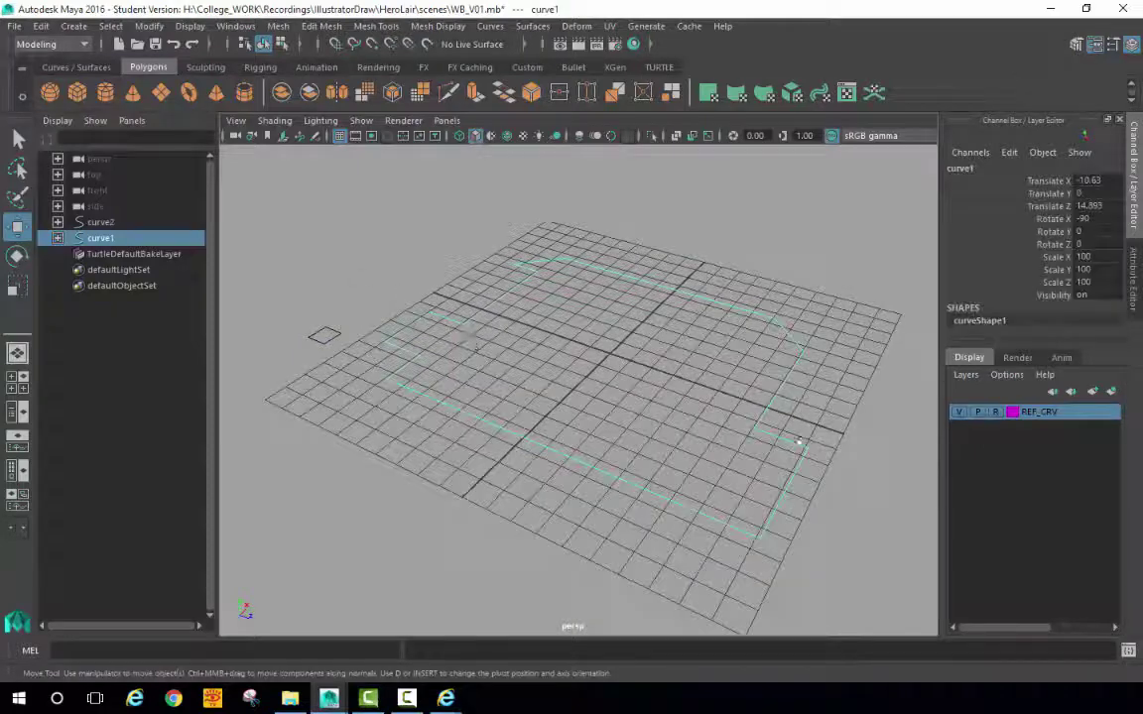
{"action": "right_click", "coordinate": [1044, 417]}
{"action": "left_click", "coordinate": [1012, 440]}
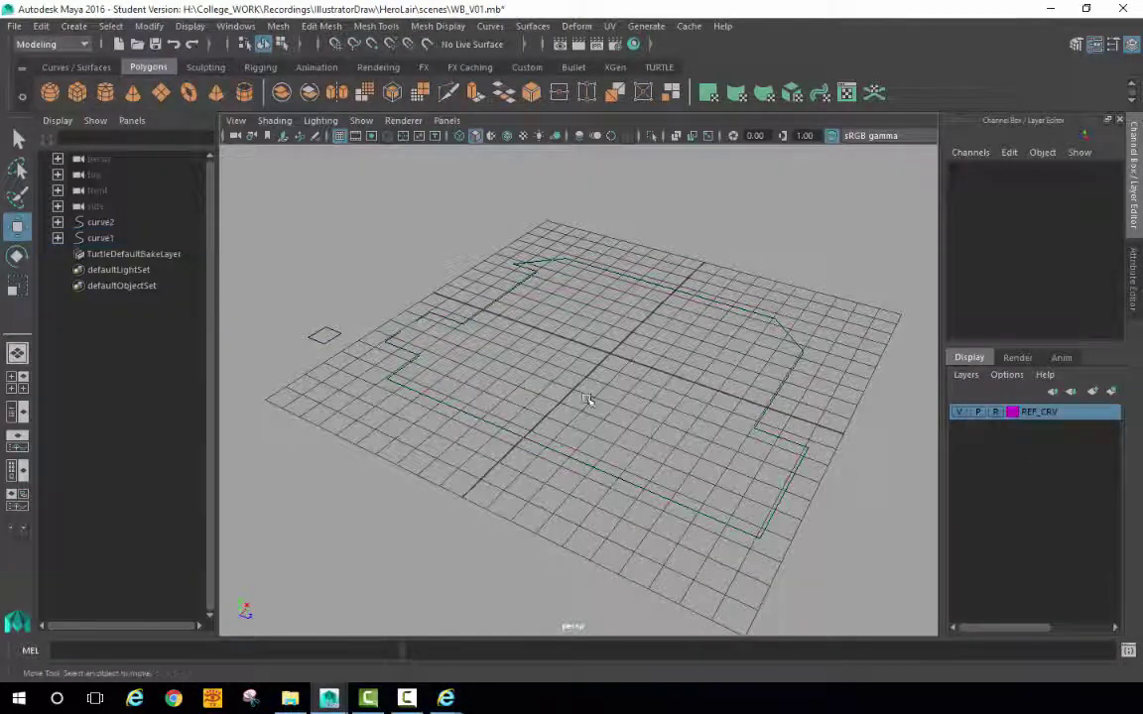
Step: Move the small square curve2 farther away, past the corner of the grid, and deselect it
{"action": "left_click", "coordinate": [326, 339]}
{"action": "left_click_drag", "start_coordinate": [349, 359], "coordinate": [293, 479], "text": "alt"}
{"action": "left_click", "coordinate": [444, 435]}
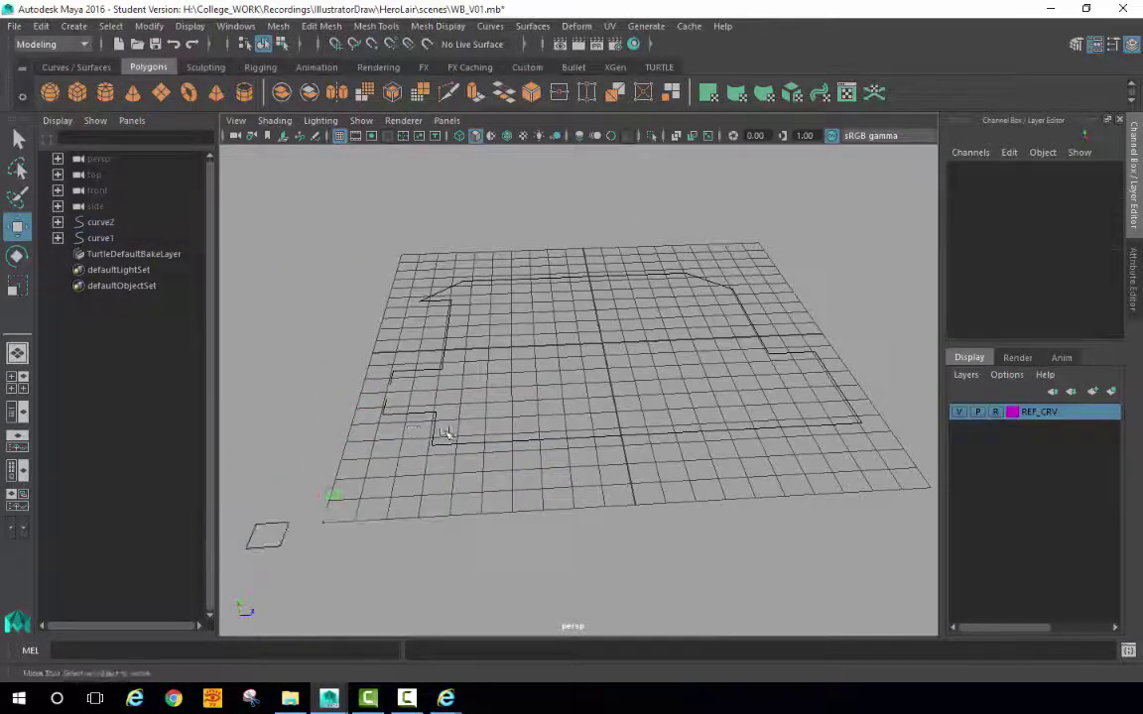
{"action": "left_click_drag", "start_coordinate": [447, 437], "coordinate": [467, 449], "text": "alt"}
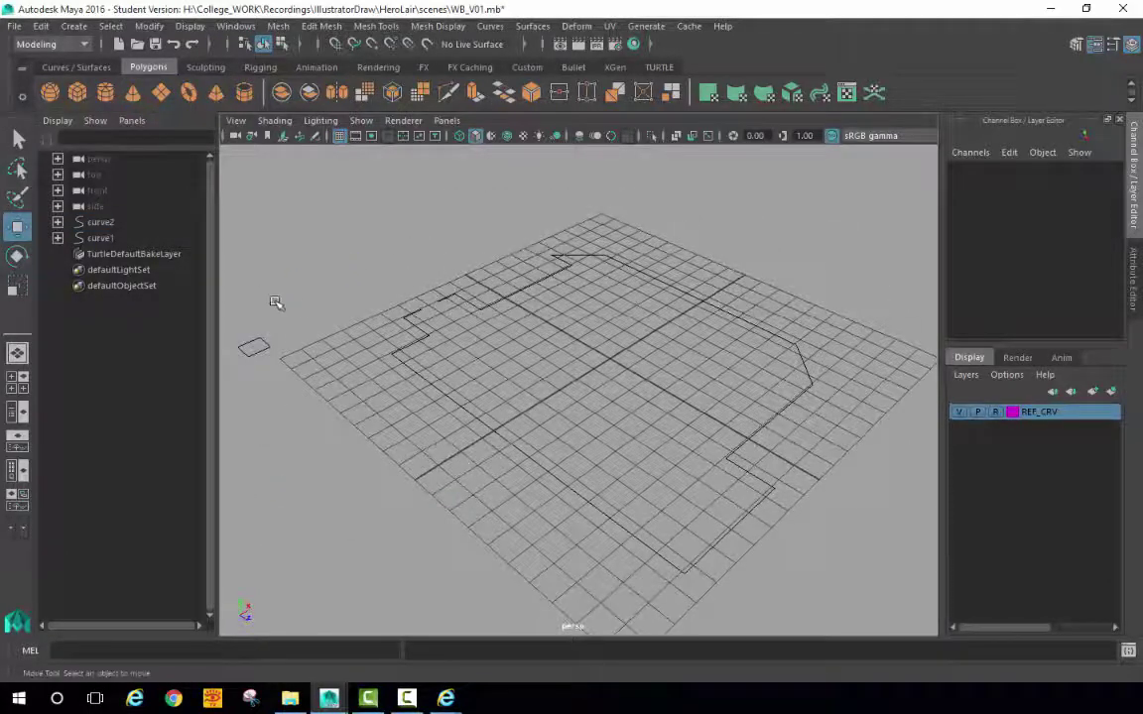
{"action": "left_click_drag", "start_coordinate": [276, 303], "coordinate": [615, 469], "text": "alt"}
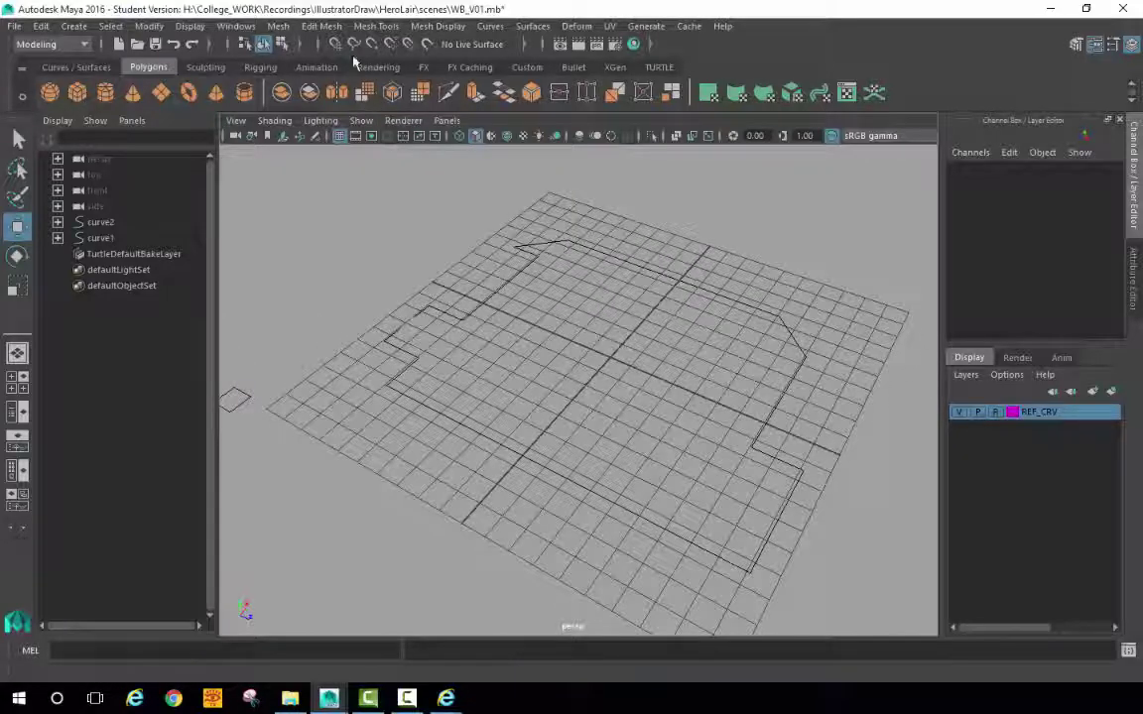
Step: Draw a five-sided test polygon clockwise inside the outline with the Create Polygon tool and complete it
{"action": "left_click", "coordinate": [375, 27]}
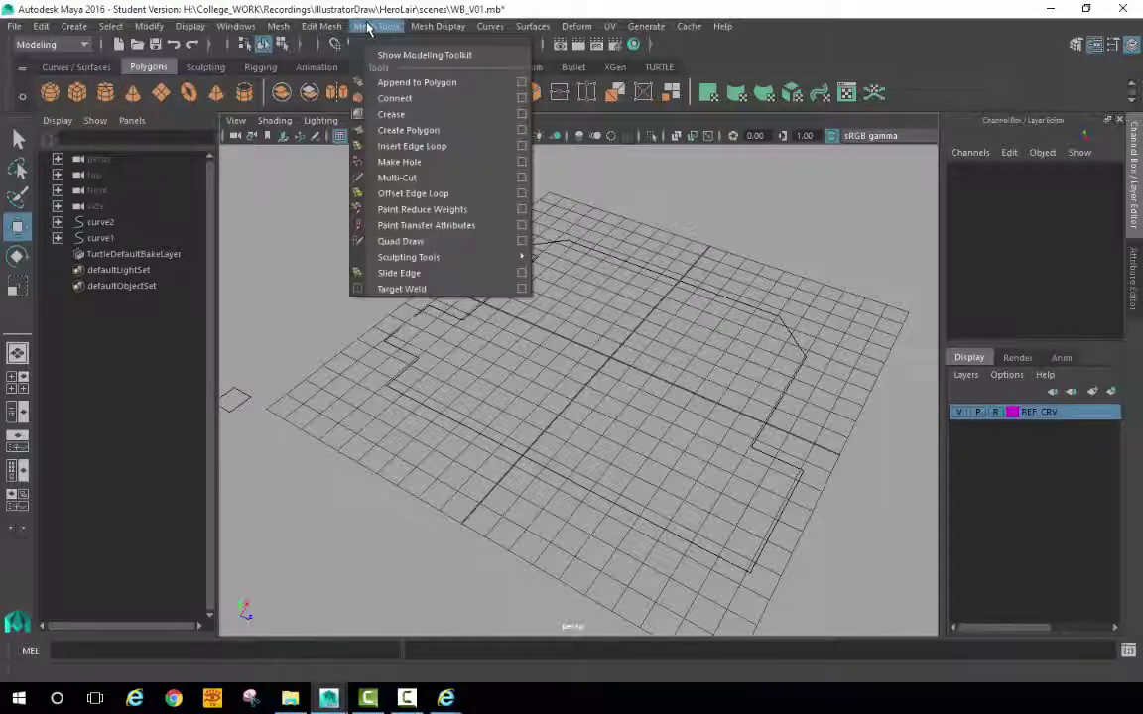
{"action": "left_click", "coordinate": [434, 133]}
{"action": "left_click_drag", "start_coordinate": [518, 327], "coordinate": [520, 350], "text": "alt"}
{"action": "left_click", "coordinate": [484, 390]}
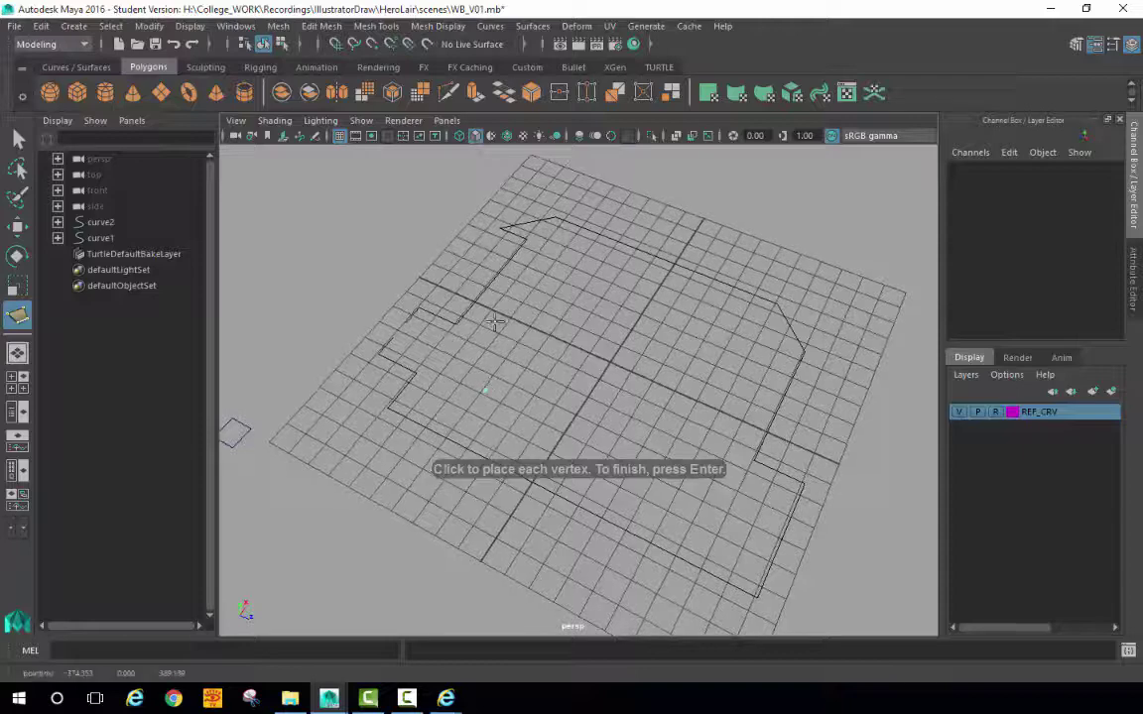
{"action": "left_click", "coordinate": [495, 322]}
{"action": "left_click", "coordinate": [569, 321]}
{"action": "left_click", "coordinate": [650, 374]}
{"action": "left_click", "coordinate": [555, 440]}
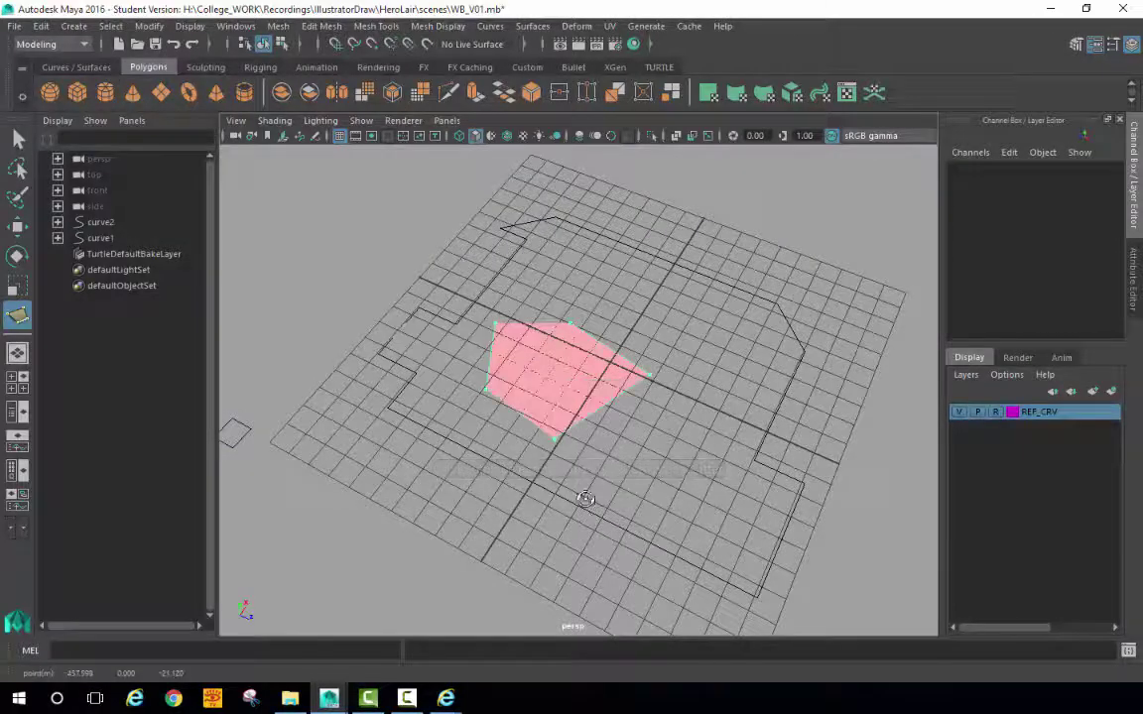
{"action": "left_click_drag", "start_coordinate": [585, 498], "coordinate": [546, 482], "text": "alt"}
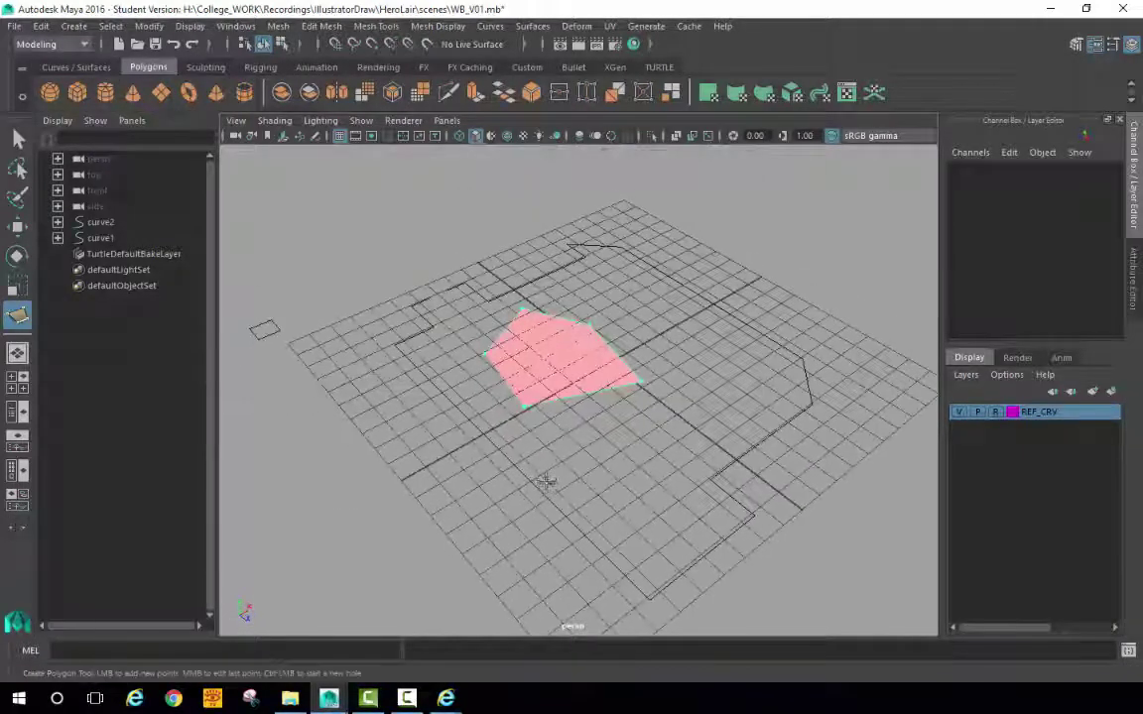
{"action": "key", "text": "w"}
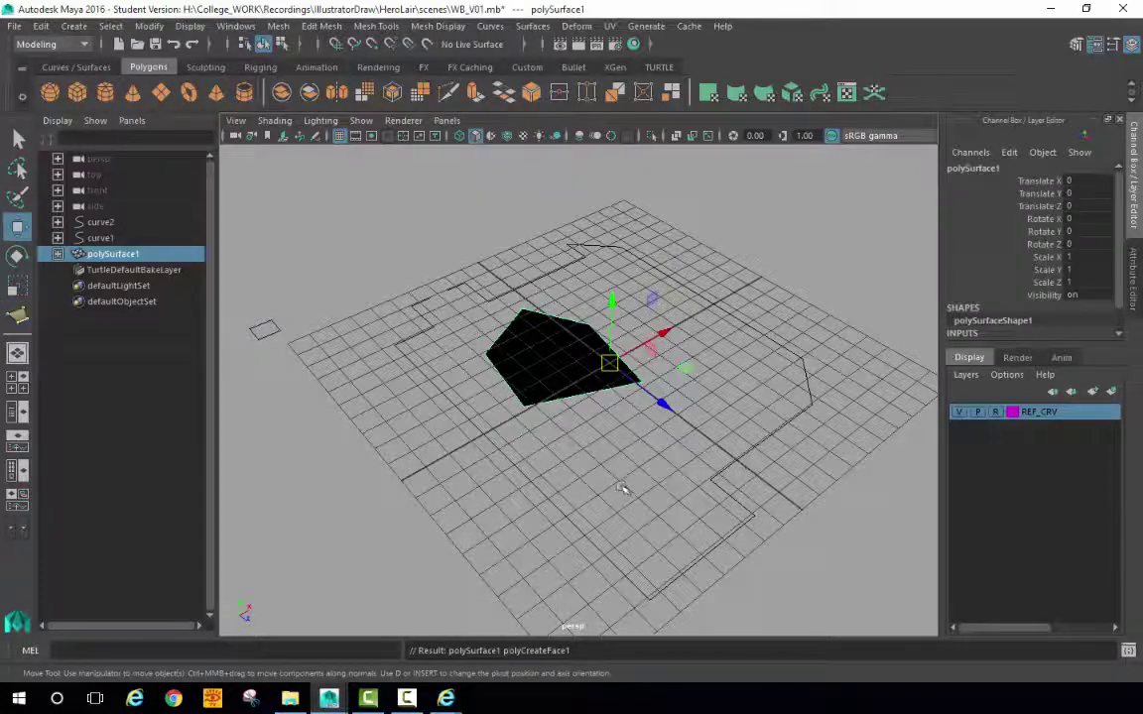
Step: Turn on Backface Culling in the perspective view and check both sides of the test polygon
{"action": "left_click_drag", "start_coordinate": [621, 487], "coordinate": [606, 358], "text": "alt"}
{"action": "left_click_drag", "start_coordinate": [466, 304], "coordinate": [498, 338], "text": "alt"}
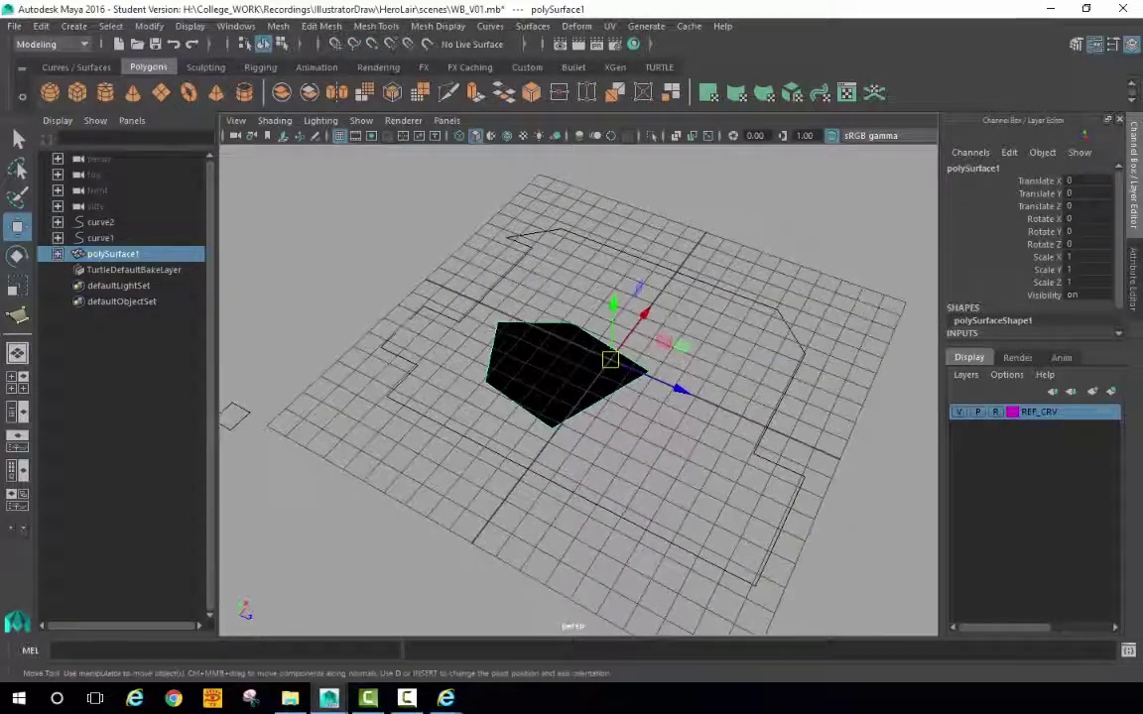
{"action": "left_click_drag", "start_coordinate": [580, 203], "coordinate": [586, 229], "text": "alt"}
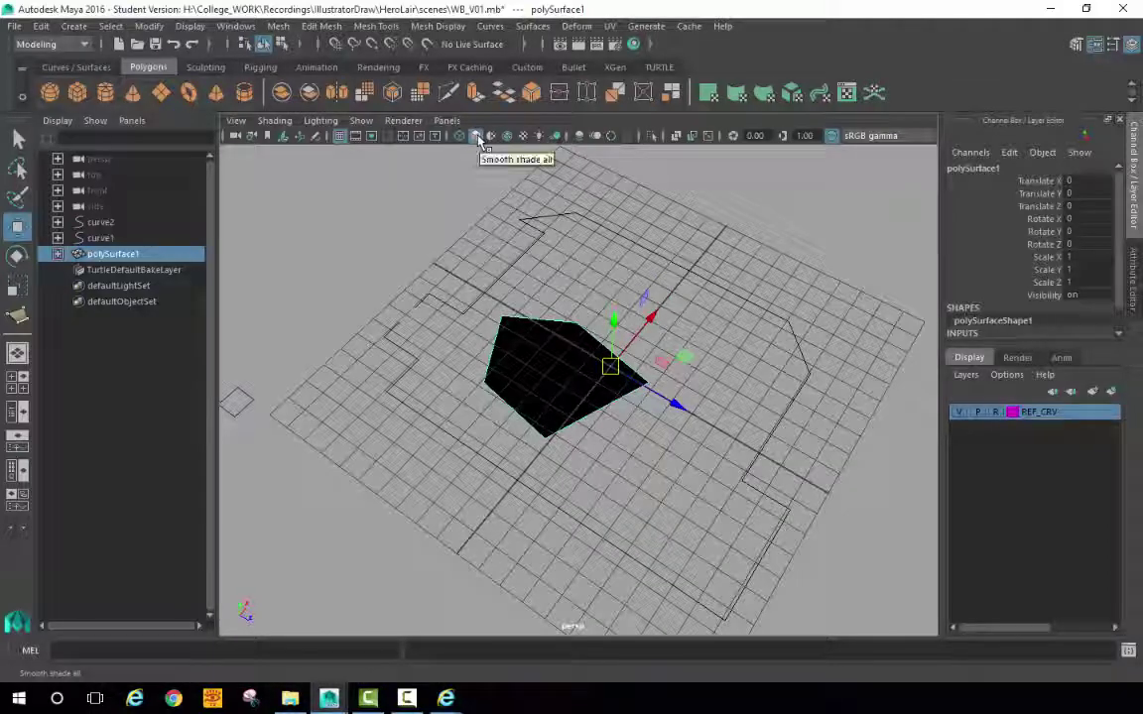
{"action": "left_click", "coordinate": [274, 121]}
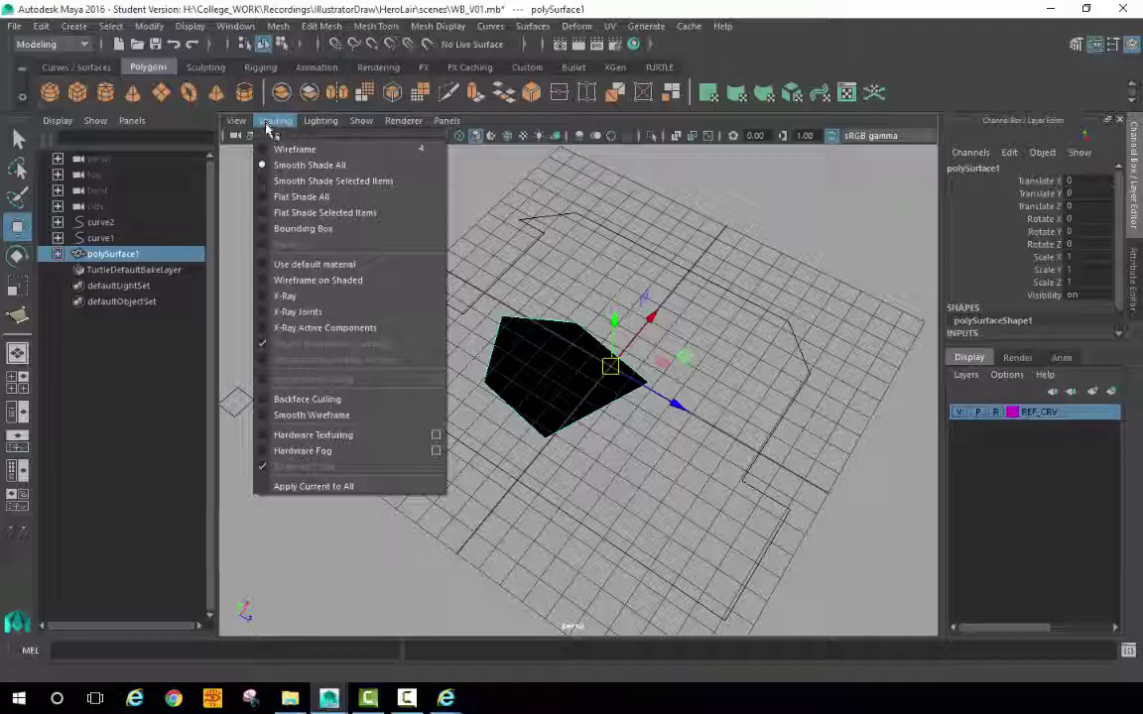
{"action": "left_click", "coordinate": [268, 400]}
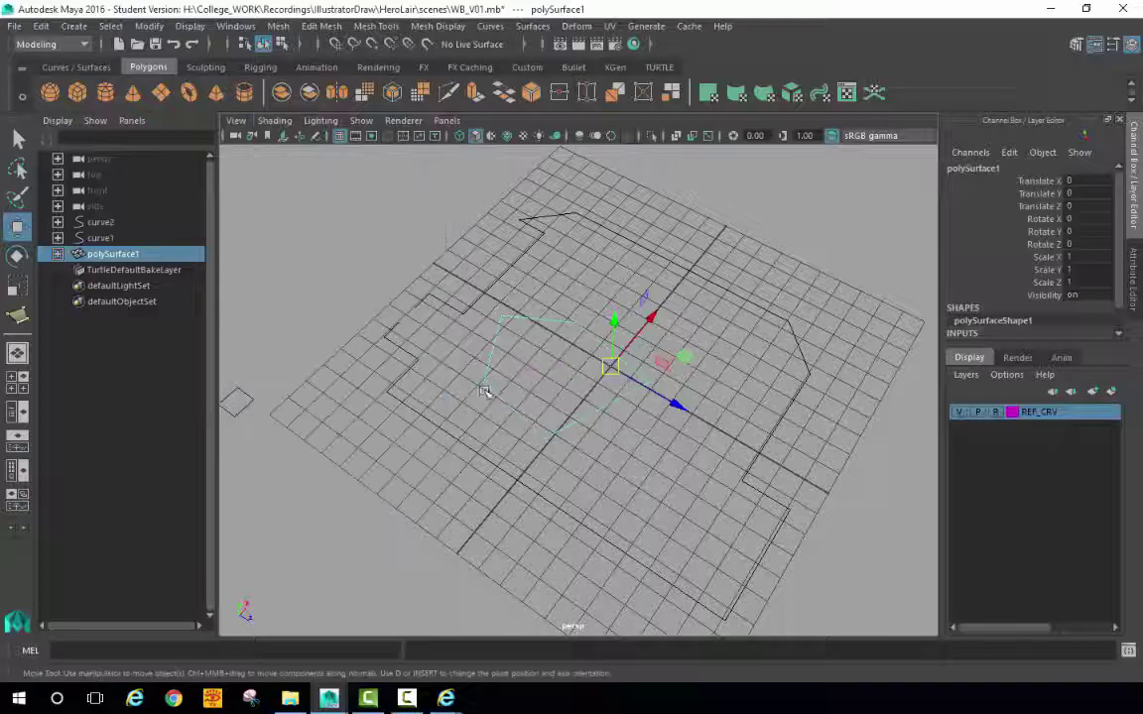
{"action": "left_click_drag", "start_coordinate": [557, 392], "coordinate": [669, 271], "text": "alt"}
{"action": "left_click_drag", "start_coordinate": [565, 242], "coordinate": [629, 405], "text": "alt"}
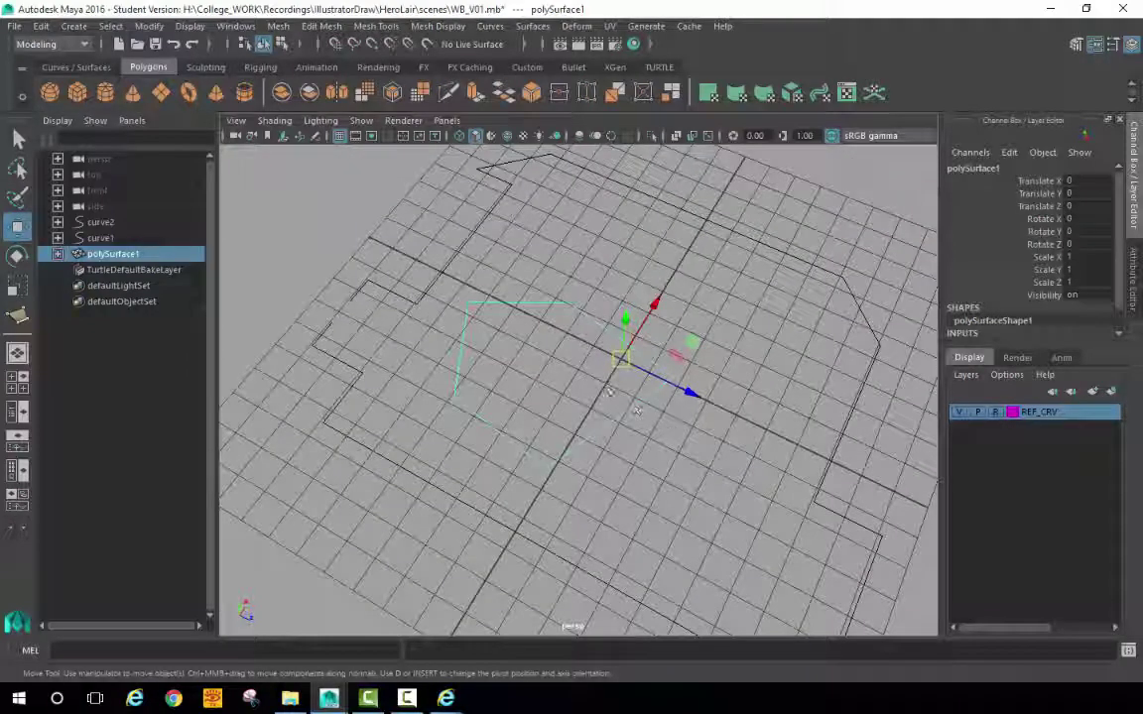
Step: Draw a second five-sided test polygon inside the outline with Create Polygon, placing its vertices counterclockwise, and complete it
{"action": "left_click", "coordinate": [18, 316]}
{"action": "left_click_drag", "start_coordinate": [466, 369], "coordinate": [503, 355], "text": "alt"}
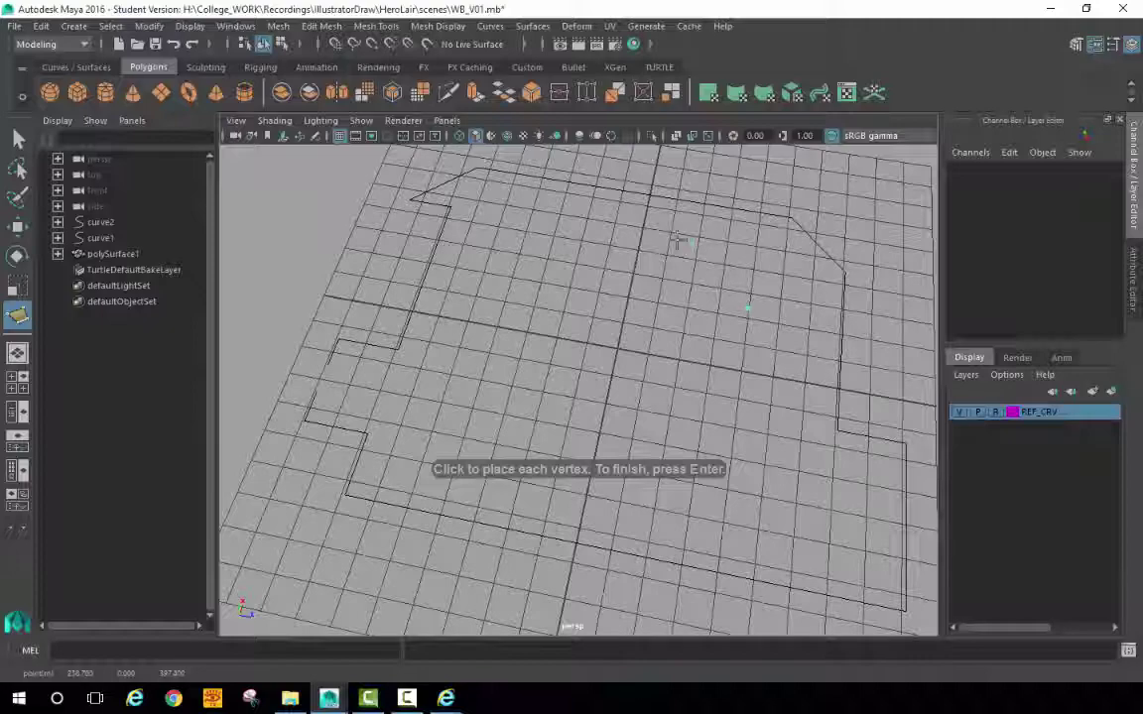
{"action": "left_click", "coordinate": [592, 297]}
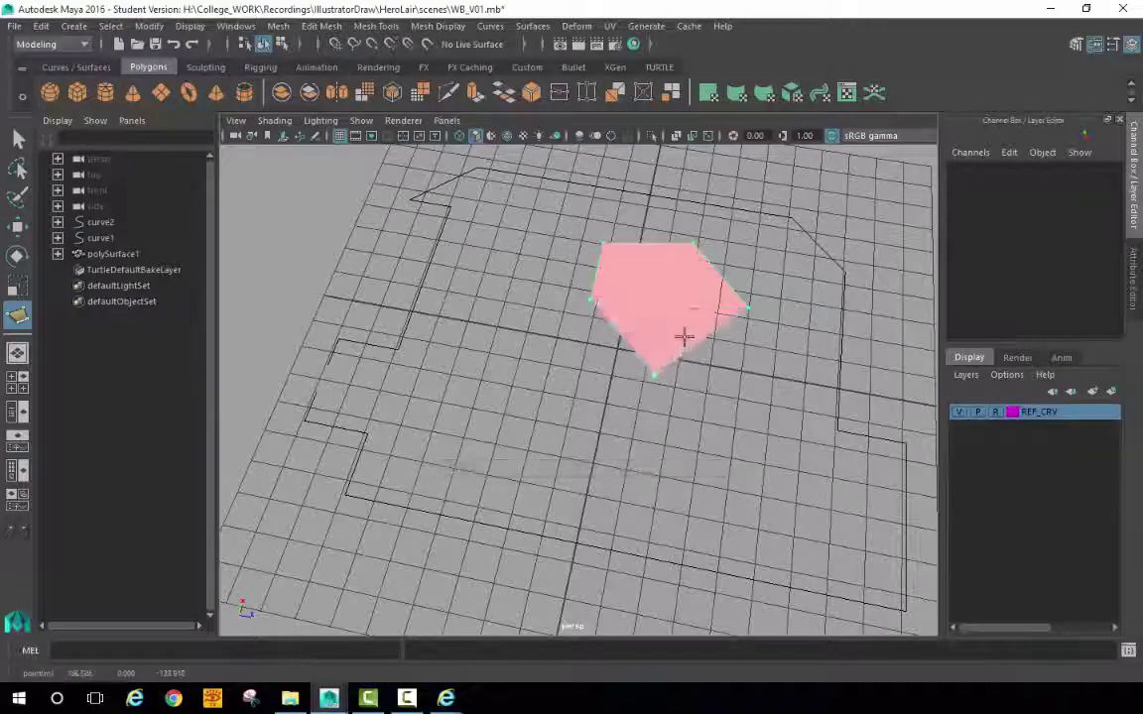
{"action": "key", "text": "Return"}
{"action": "key", "text": "w"}
Step: Select both test polygons and delete them
{"action": "left_click_drag", "start_coordinate": [723, 414], "coordinate": [680, 343], "text": "alt"}
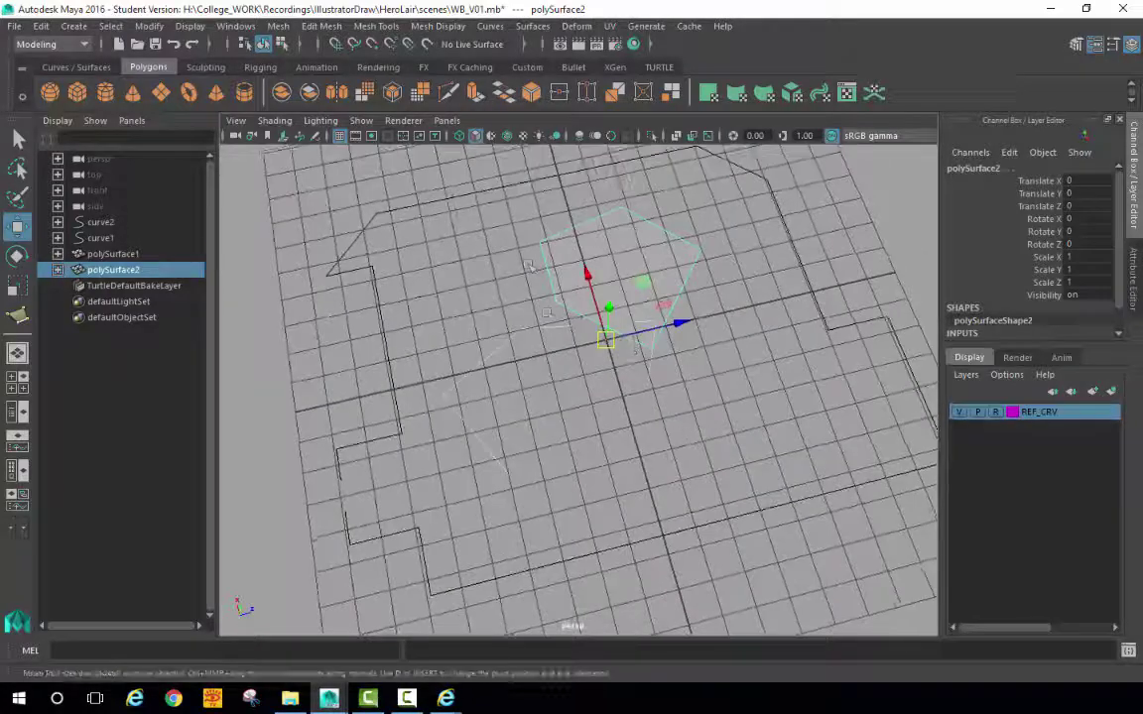
{"action": "left_click", "coordinate": [605, 308], "text": "shift"}
{"action": "key", "text": "Delete"}
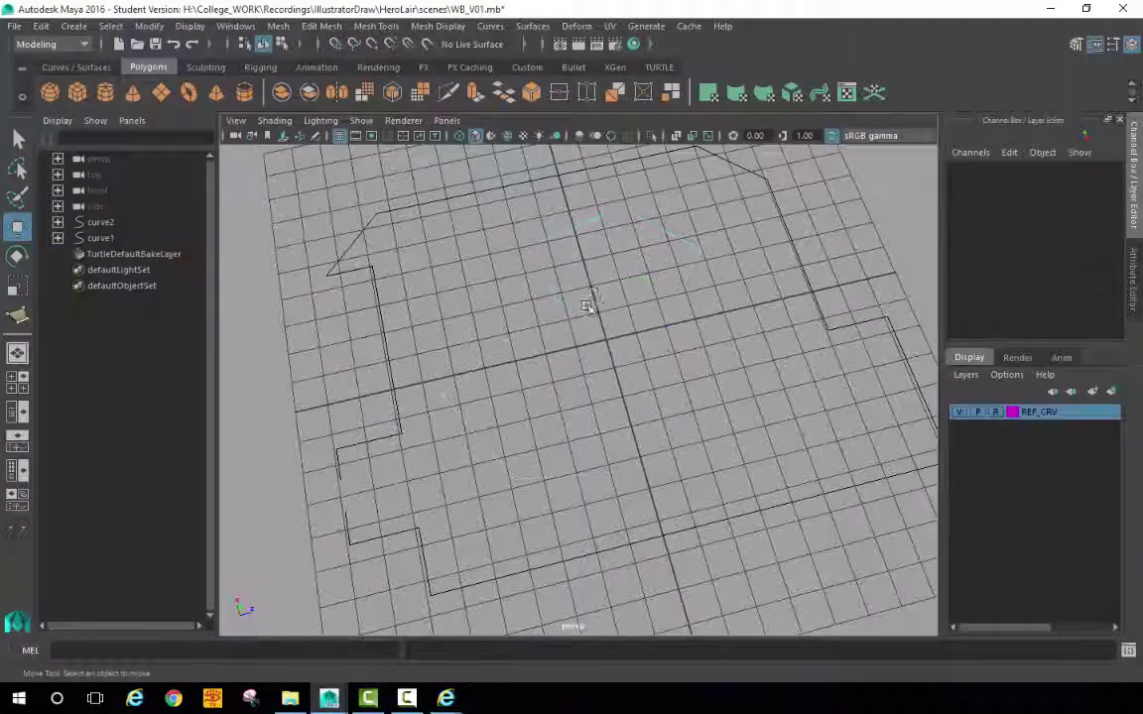
Step: Turn on snapping to points with the whole outline in view
{"action": "mouse_move", "coordinate": [588, 306]}
{"action": "left_mouse_down", "text": "alt"}
{"action": "mouse_move", "coordinate": [562, 276]}
{"action": "mouse_move", "coordinate": [573, 311]}
{"action": "left_mouse_up", "text": "alt"}
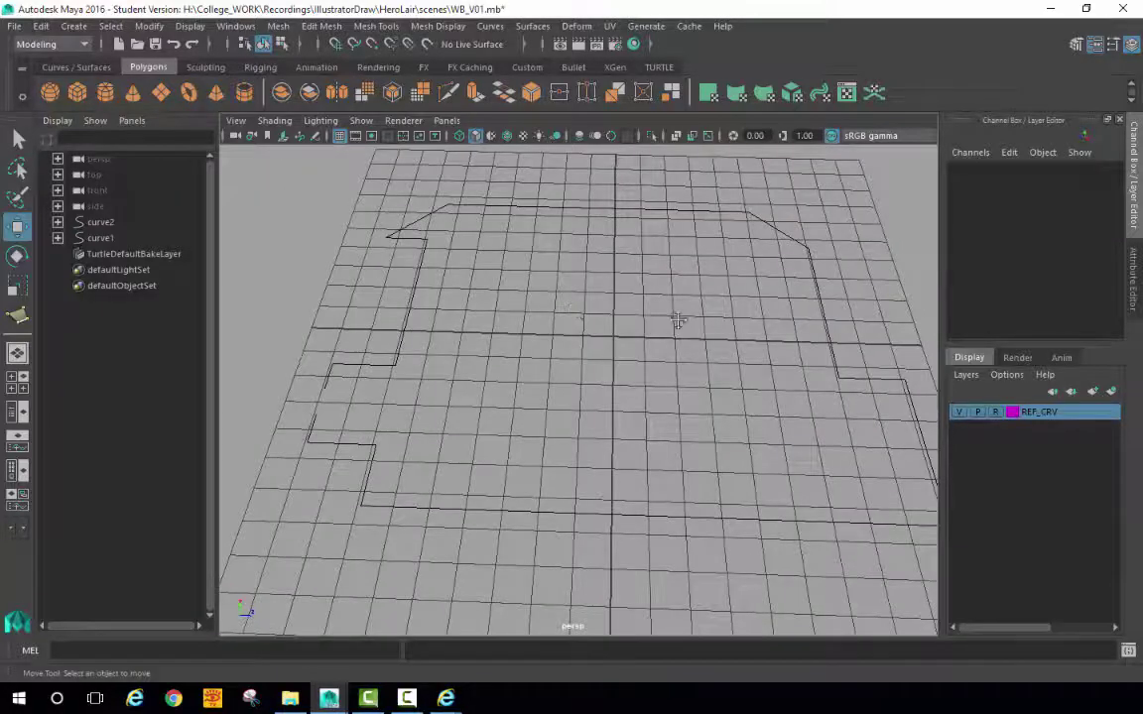
{"action": "left_click_drag", "start_coordinate": [678, 321], "coordinate": [592, 326], "text": "alt"}
{"action": "left_click_drag", "start_coordinate": [658, 348], "coordinate": [682, 273], "text": "alt"}
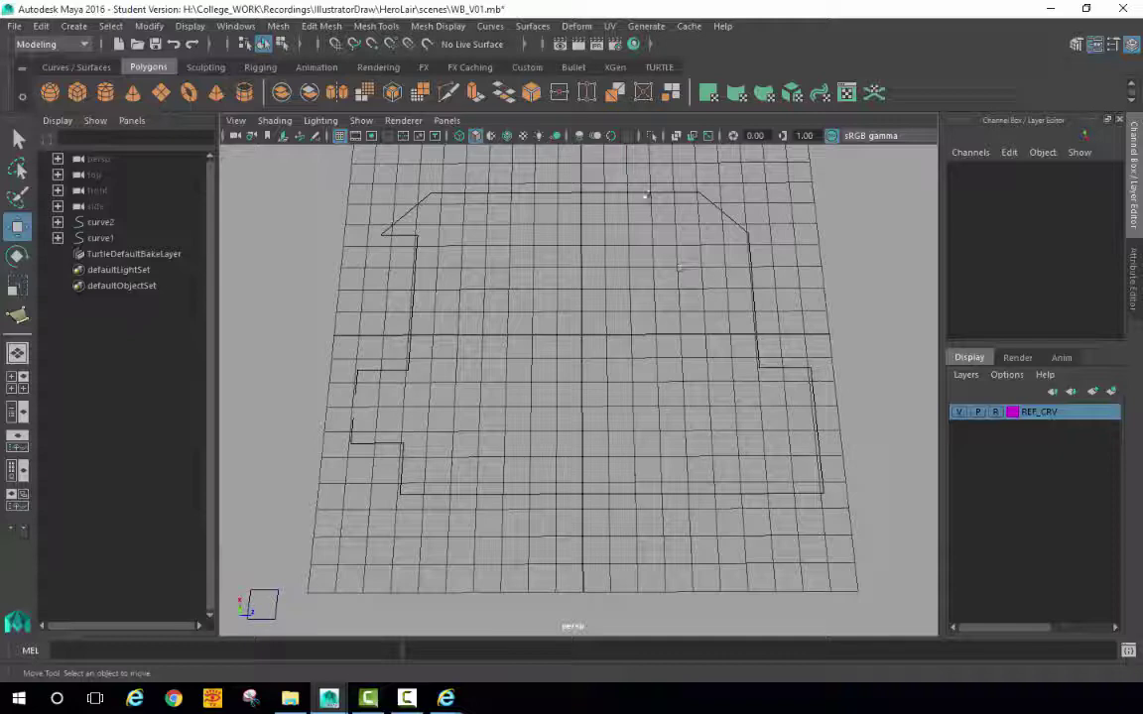
{"action": "mouse_move", "coordinate": [747, 312]}
{"action": "left_mouse_down", "text": "alt"}
{"action": "mouse_move", "coordinate": [818, 325]}
{"action": "mouse_move", "coordinate": [811, 337]}
{"action": "mouse_move", "coordinate": [766, 321]}
{"action": "left_mouse_up", "text": "alt"}
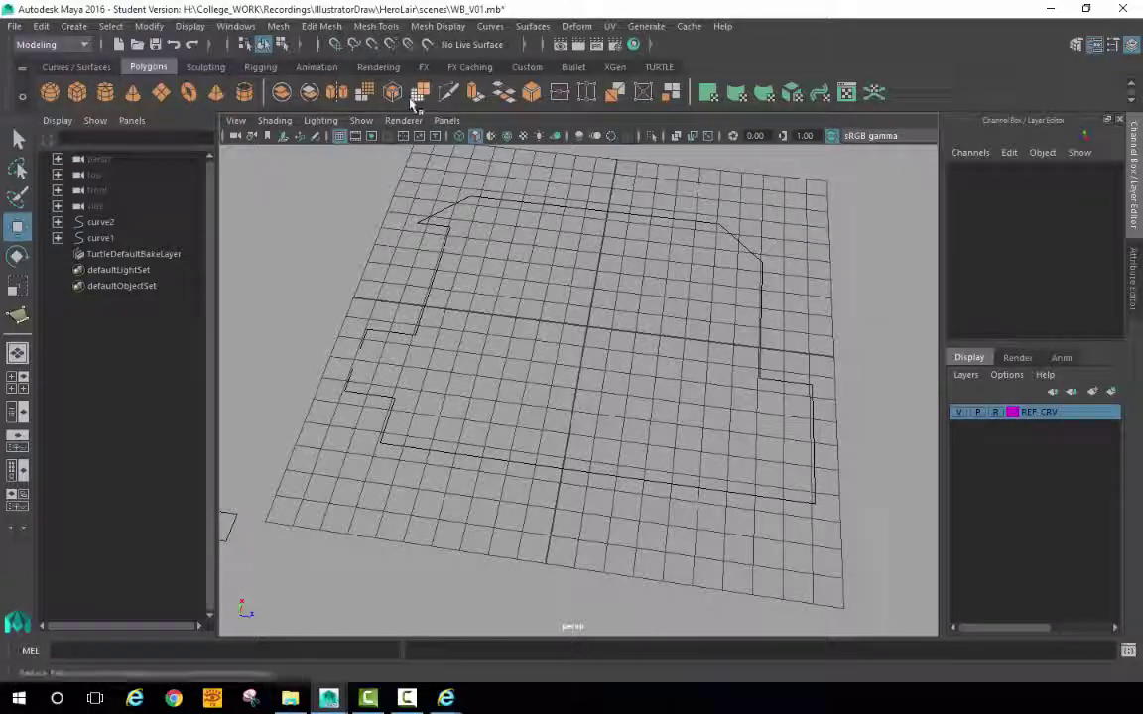
{"action": "left_click", "coordinate": [371, 44]}
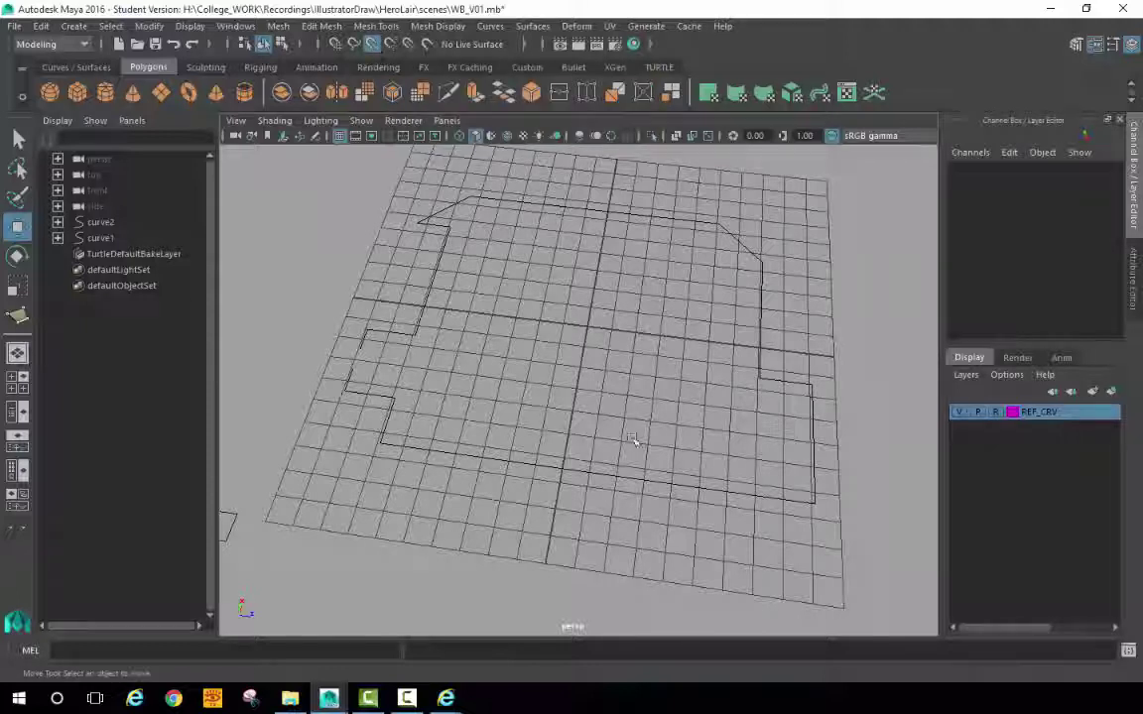
Step: Take the REF_CRV layer out of reference mode and show the outline curve's control vertices
{"action": "right_click", "coordinate": [754, 256]}
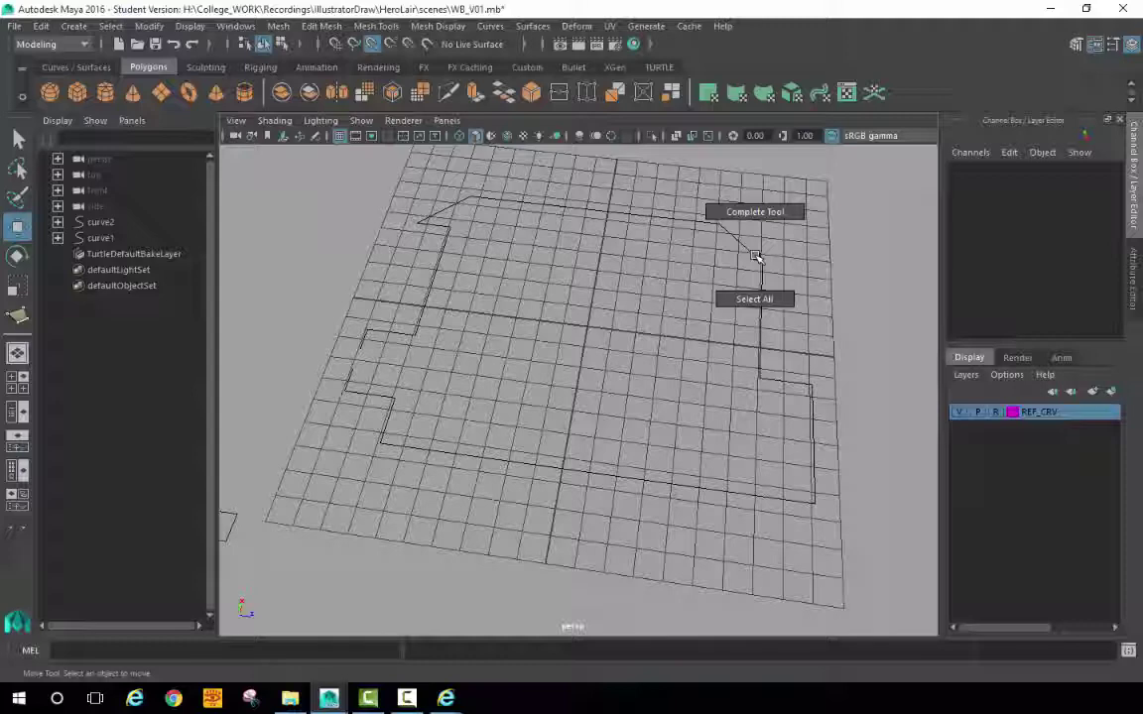
{"action": "left_click_drag", "start_coordinate": [755, 395], "coordinate": [773, 320], "text": "alt"}
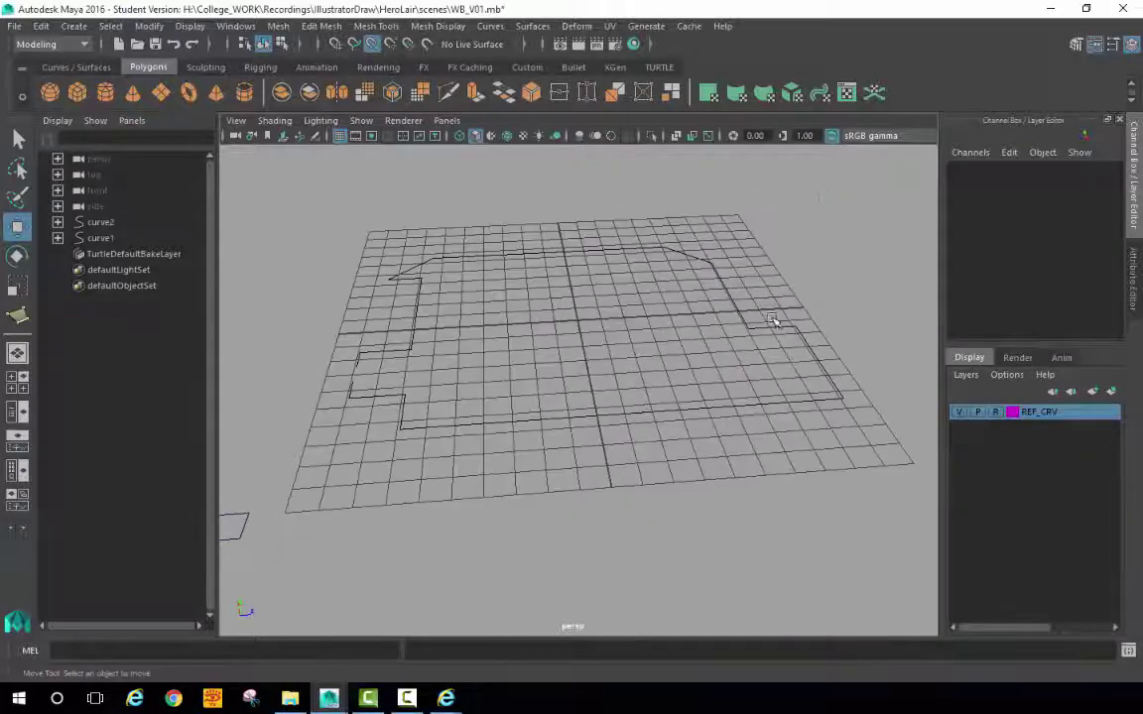
{"action": "right_click", "coordinate": [774, 321]}
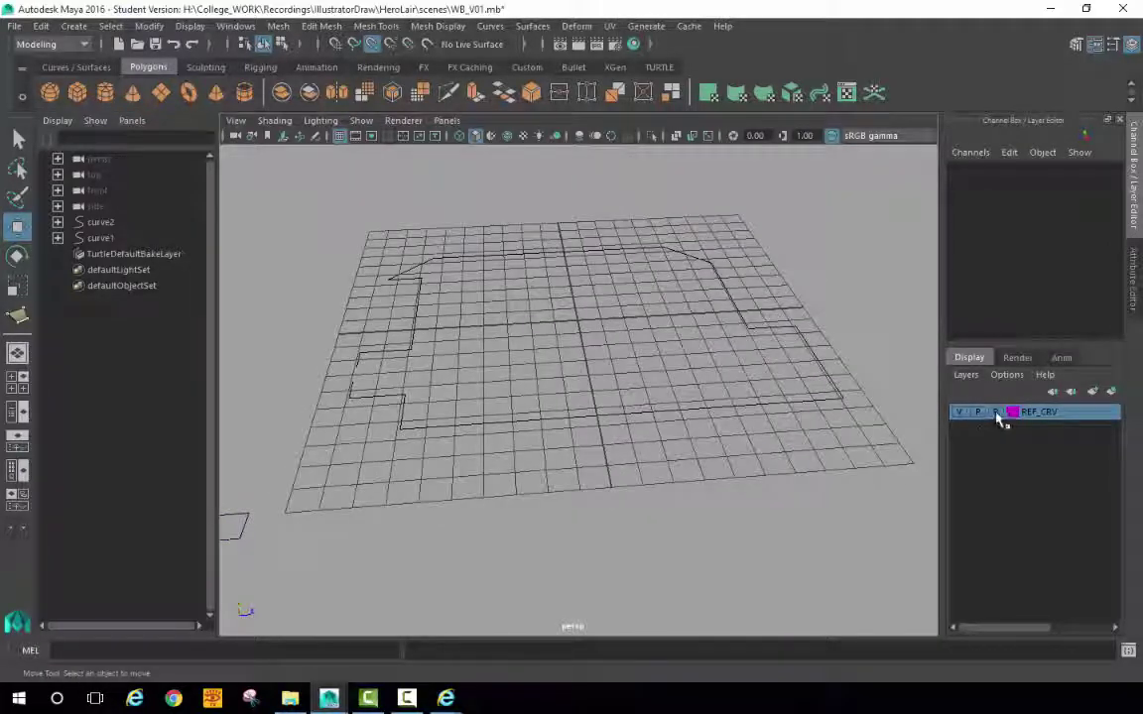
{"action": "left_click_drag", "start_coordinate": [765, 378], "coordinate": [783, 340], "text": "alt"}
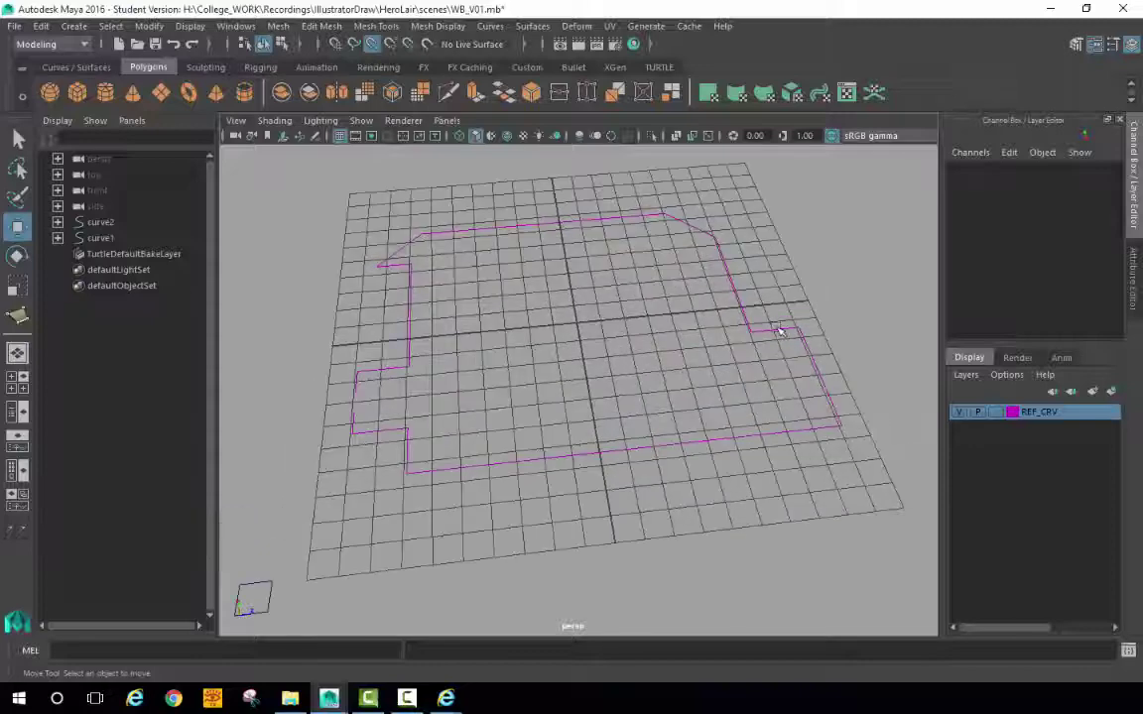
{"action": "right_click", "coordinate": [780, 331]}
{"action": "right_click_drag", "start_coordinate": [779, 331], "coordinate": [765, 355]}
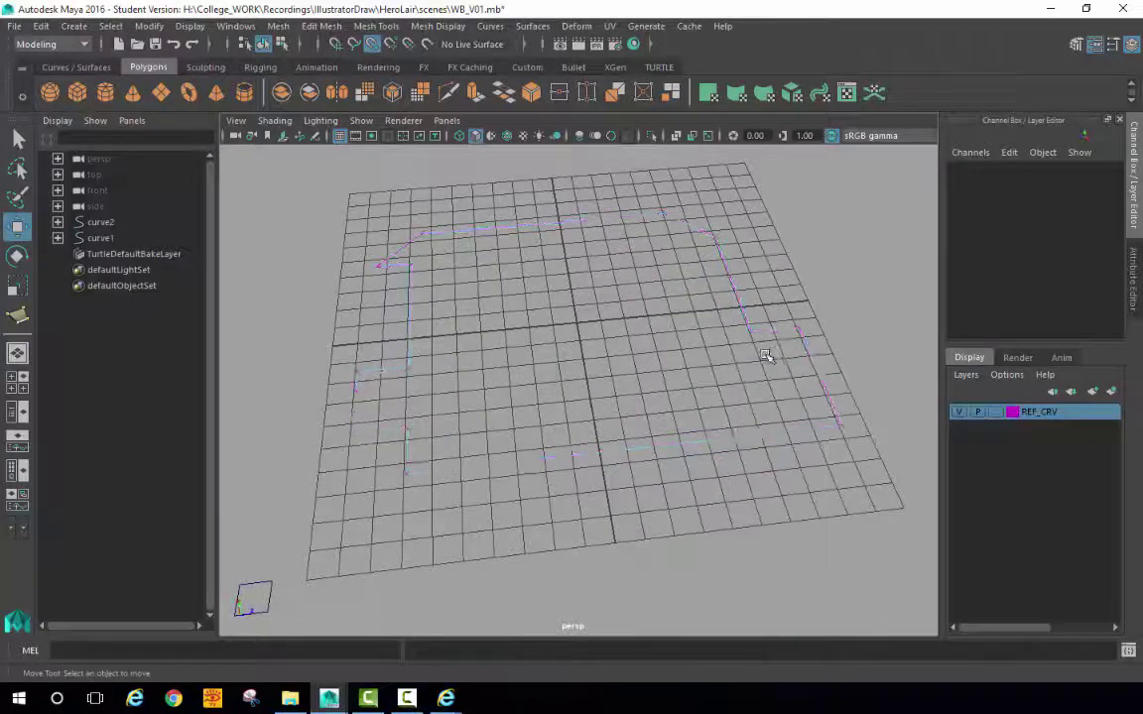
{"action": "left_click_drag", "start_coordinate": [765, 354], "coordinate": [754, 313], "text": "alt"}
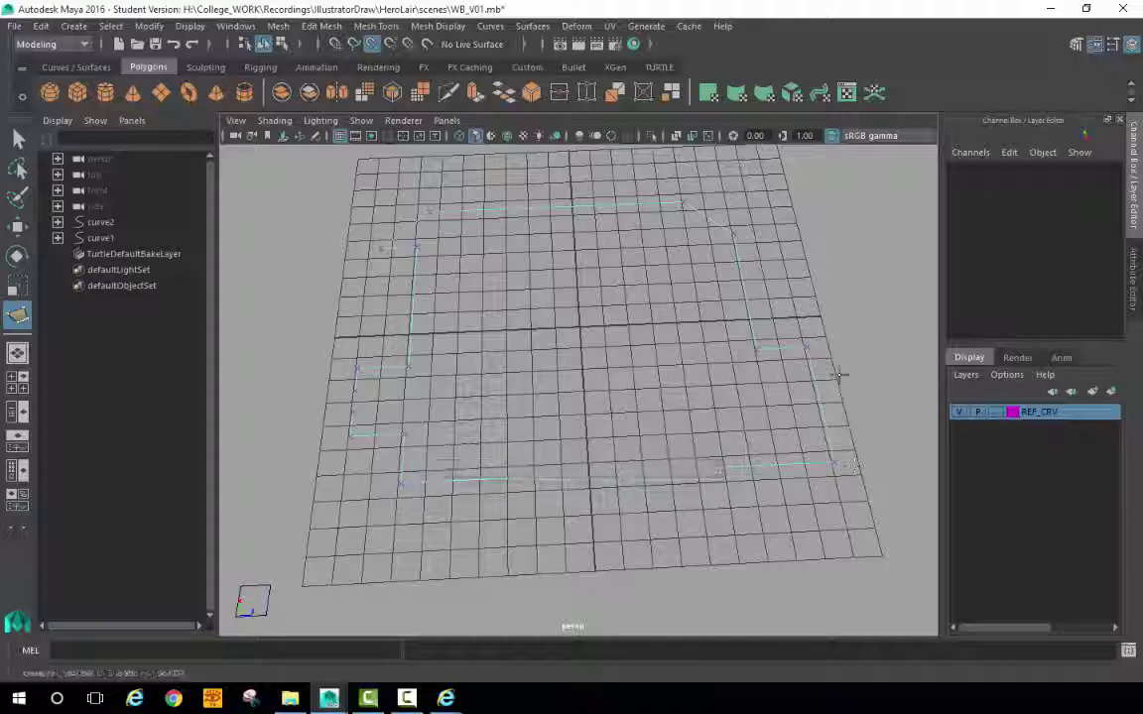
Step: Trace the outline with the Create Polygon tool, snapping vertices counterclockwise to every control vertex of the curve, and complete the polygon
{"action": "left_click", "coordinate": [805, 346]}
{"action": "left_click", "coordinate": [756, 348]}
{"action": "left_click", "coordinate": [737, 237]}
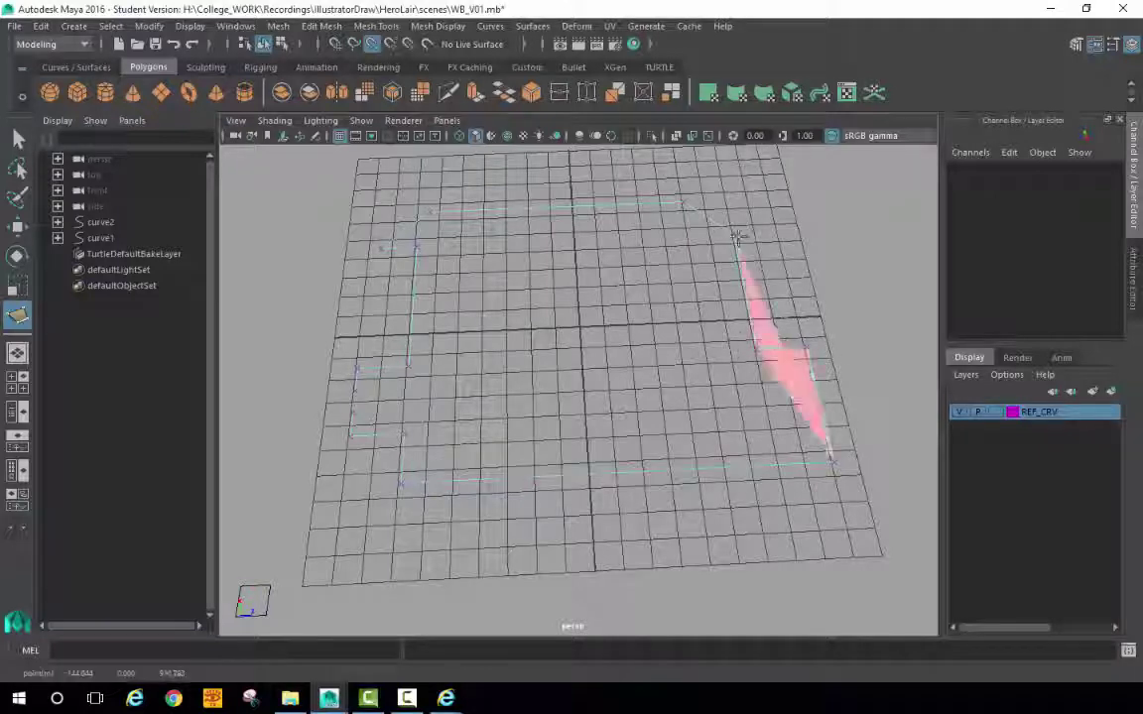
{"action": "left_click", "coordinate": [687, 199]}
{"action": "left_click", "coordinate": [441, 197]}
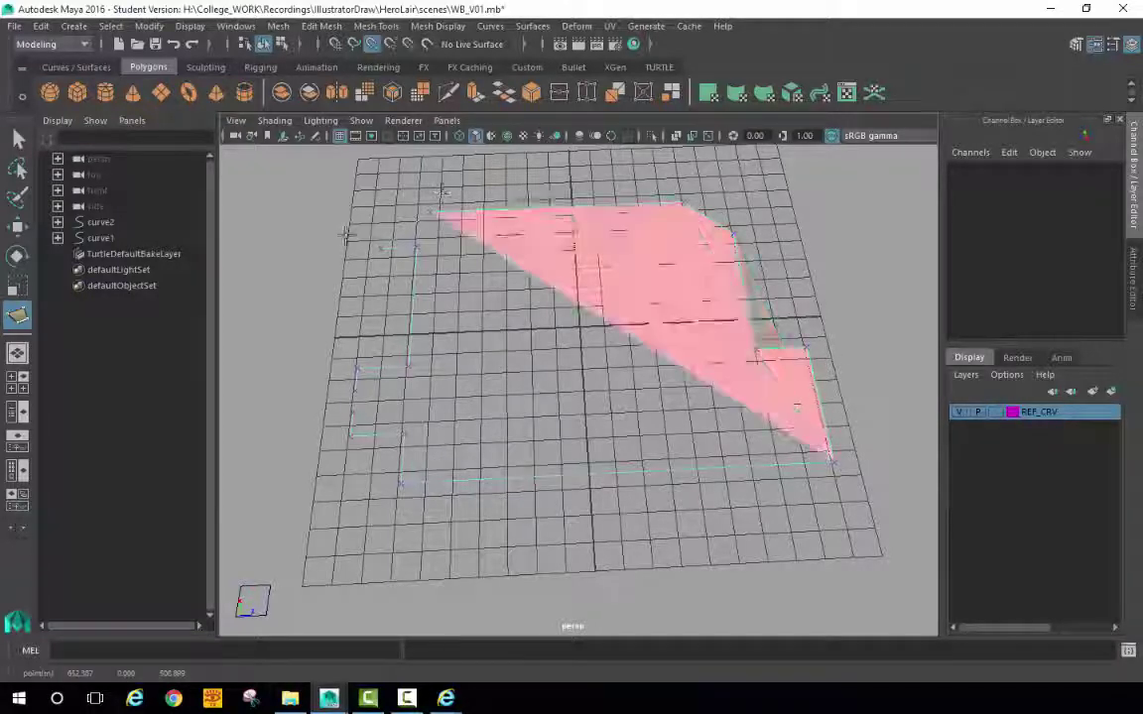
{"action": "left_click", "coordinate": [369, 244]}
{"action": "left_click", "coordinate": [425, 243]}
{"action": "left_click", "coordinate": [425, 378]}
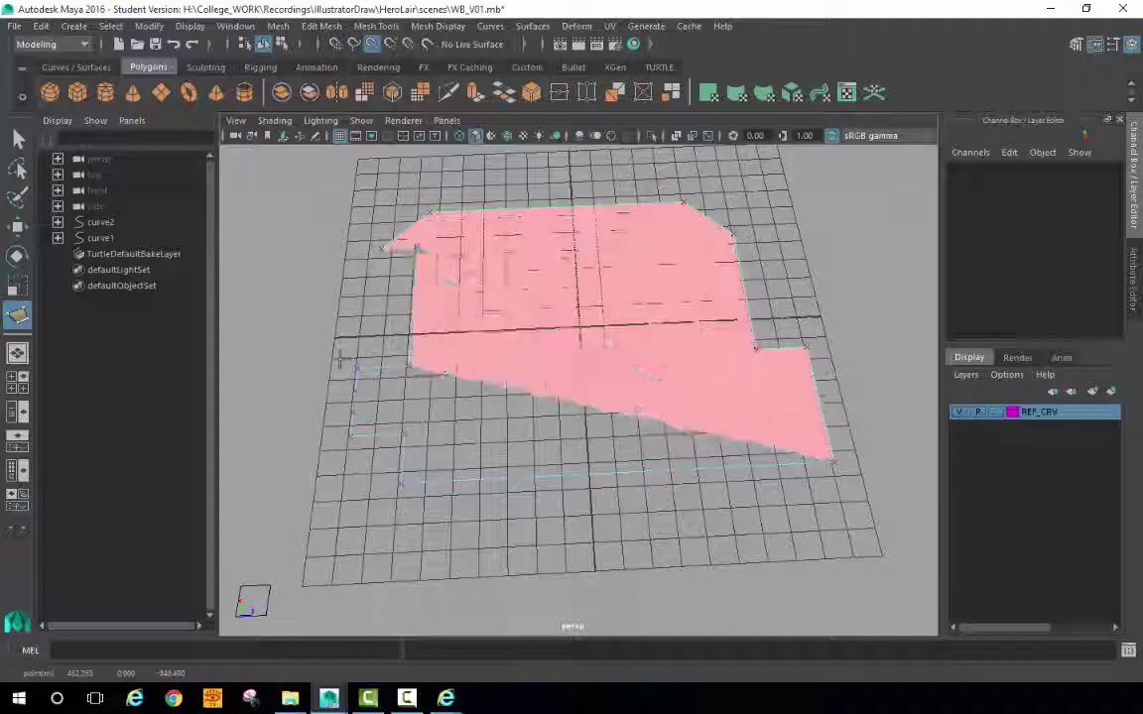
{"action": "left_click", "coordinate": [354, 366]}
{"action": "left_click", "coordinate": [355, 392]}
{"action": "left_click", "coordinate": [353, 407]}
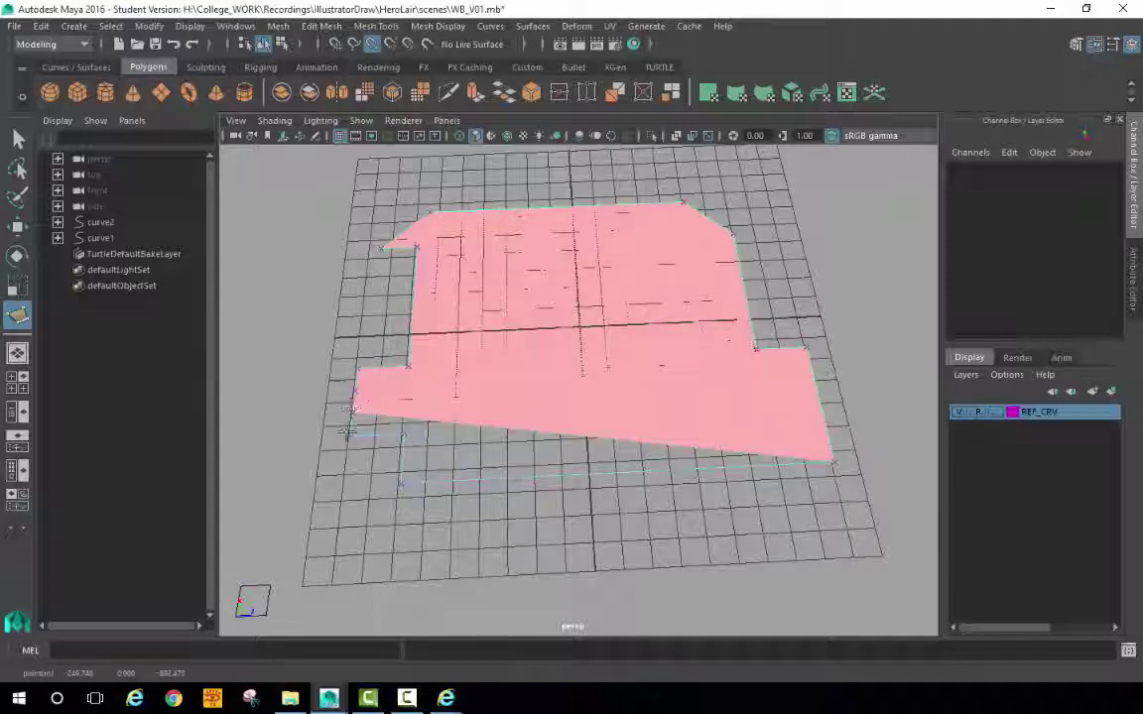
{"action": "left_click", "coordinate": [350, 433]}
{"action": "left_click", "coordinate": [404, 433]}
{"action": "left_click", "coordinate": [401, 483]}
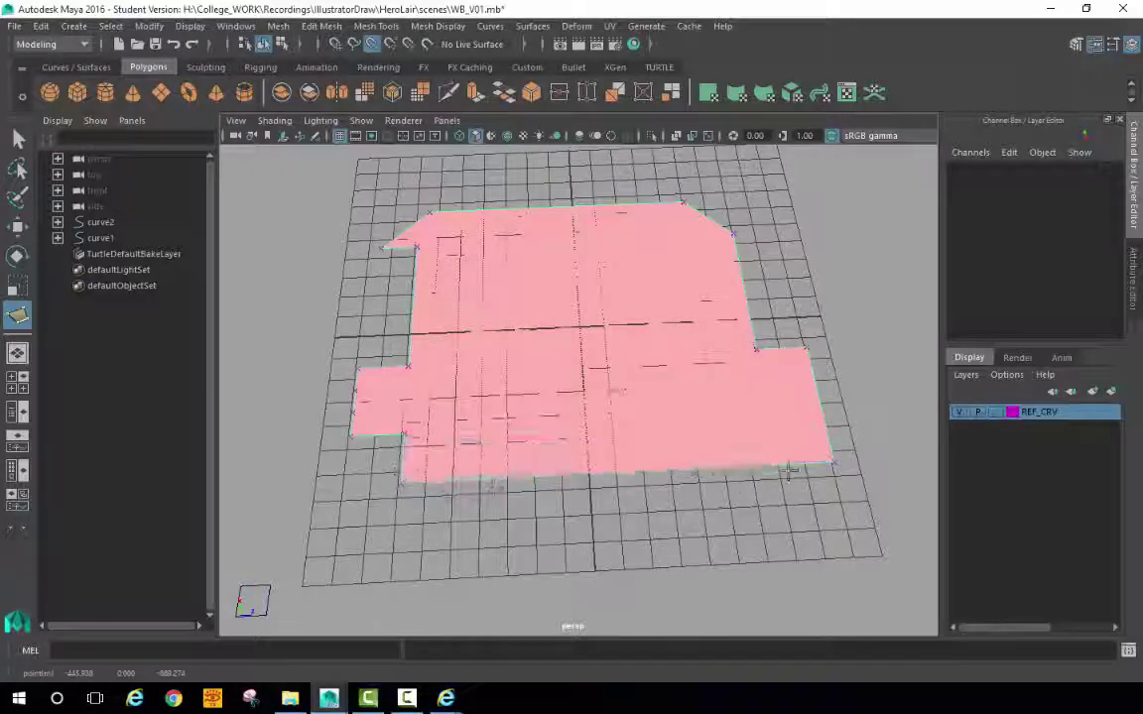
{"action": "key", "text": "Return"}
{"action": "key", "text": "w"}
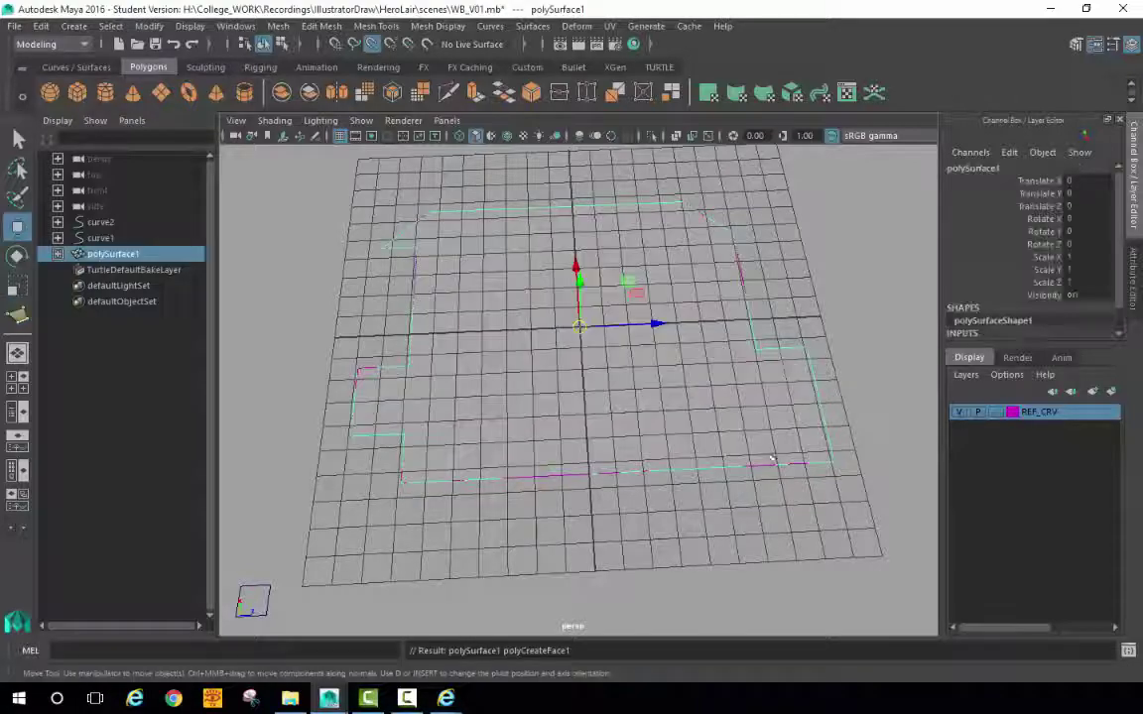
Step: Hide the REF_CRV display layer, leaving the traced polygon selected
{"action": "left_click_drag", "start_coordinate": [798, 415], "coordinate": [776, 352], "text": "alt"}
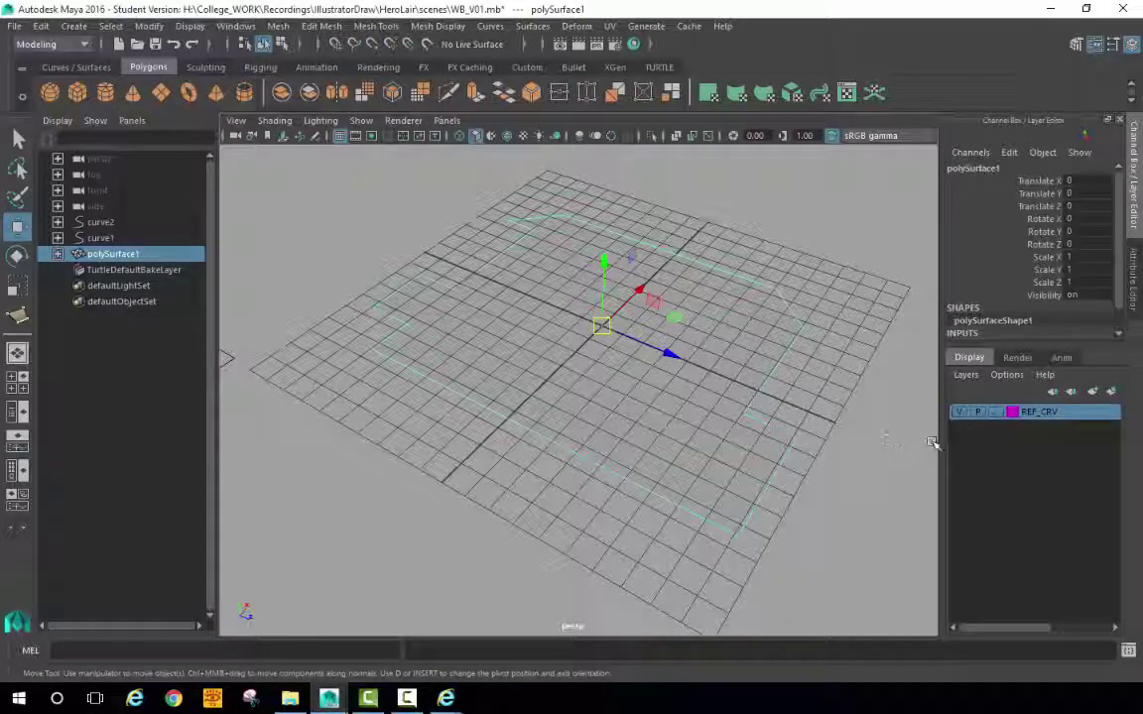
{"action": "left_click_drag", "start_coordinate": [718, 433], "coordinate": [715, 404], "text": "alt"}
{"action": "left_click", "coordinate": [786, 464]}
{"action": "left_click_drag", "start_coordinate": [784, 483], "coordinate": [643, 388], "text": "alt"}
{"action": "left_click", "coordinate": [635, 372]}
{"action": "left_click_drag", "start_coordinate": [486, 400], "coordinate": [461, 564], "text": "alt"}
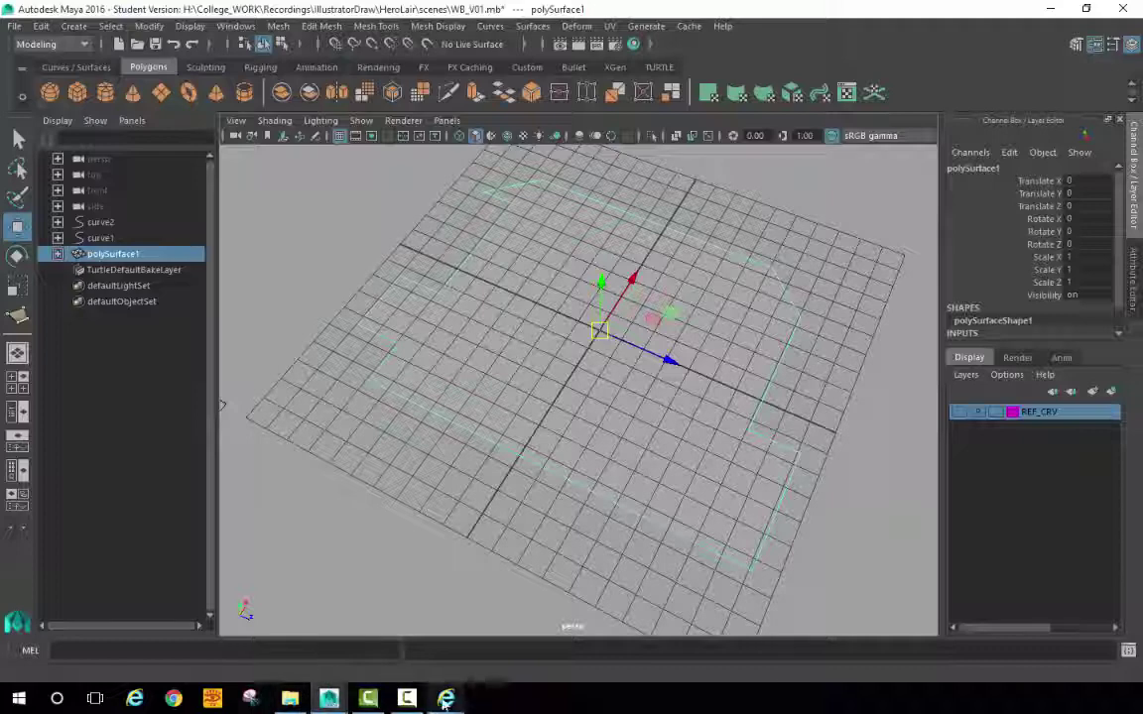
Step: Switch to the browser, read the Week 10 lesson objectives, and return to Maya
{"action": "left_click", "coordinate": [516, 605]}
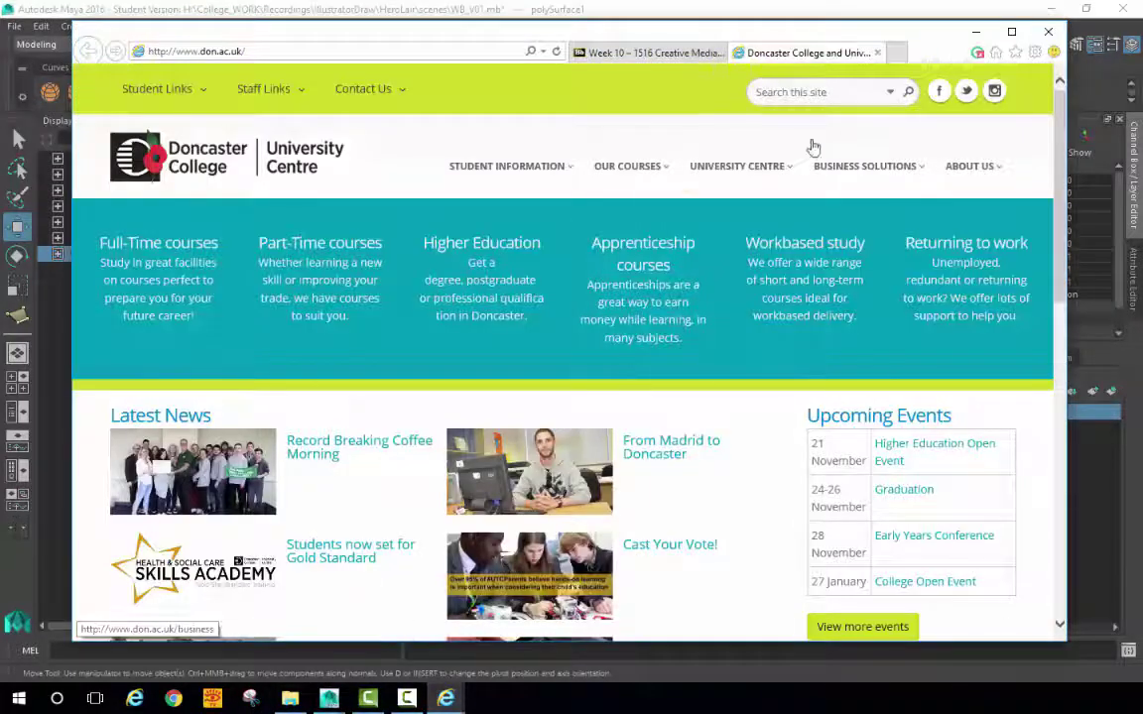
{"action": "left_click", "coordinate": [668, 53]}
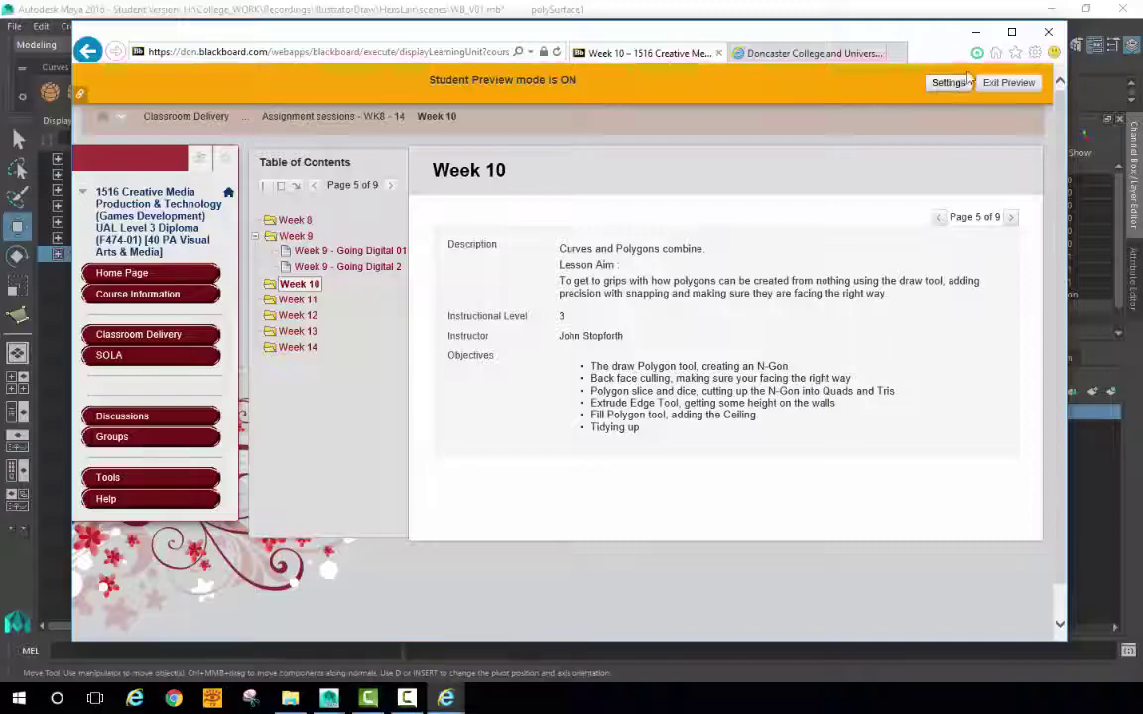
{"action": "left_click", "coordinate": [977, 32]}
{"action": "left_click_drag", "start_coordinate": [632, 305], "coordinate": [530, 408], "text": "alt"}
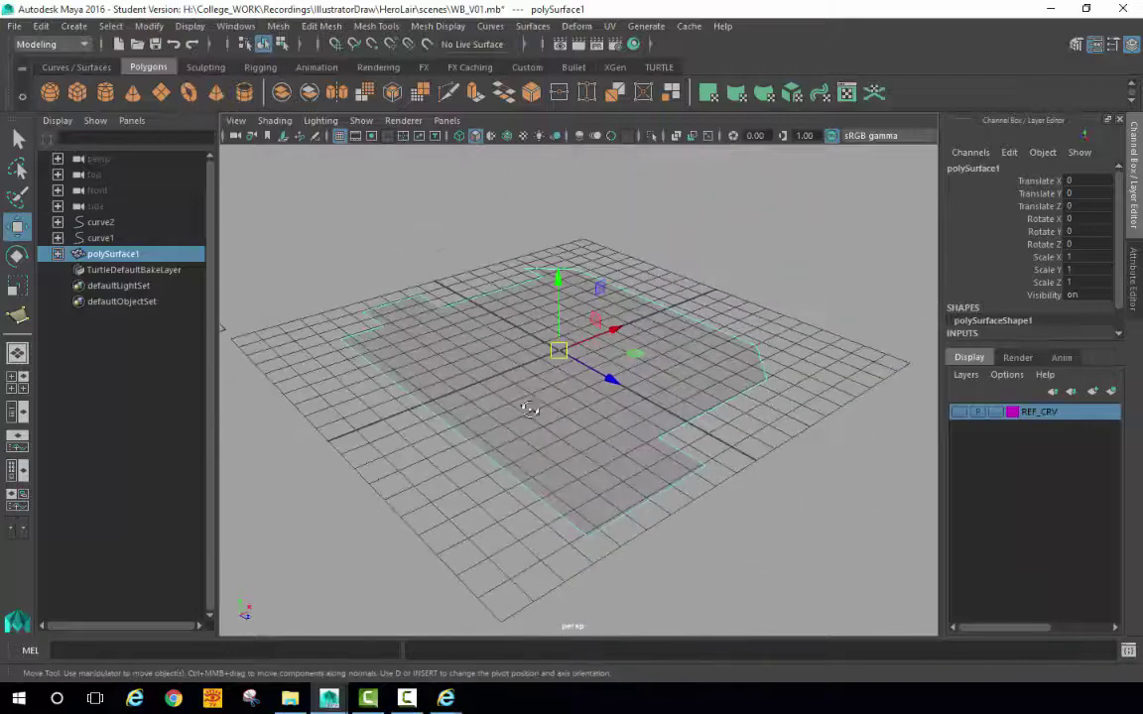
Step: Turn on the Poly Count heads-up display for the viewport with the traced polygon selected
{"action": "left_click_drag", "start_coordinate": [504, 263], "coordinate": [573, 315], "text": "alt"}
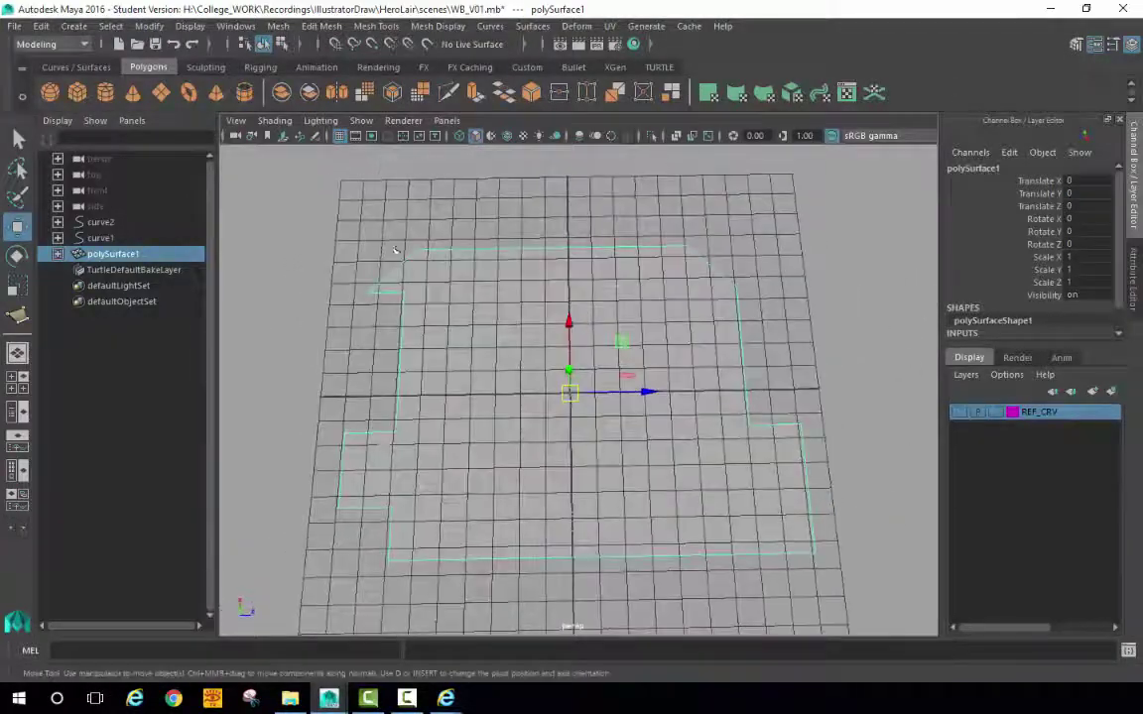
{"action": "left_click_drag", "start_coordinate": [719, 298], "coordinate": [662, 318], "text": "alt"}
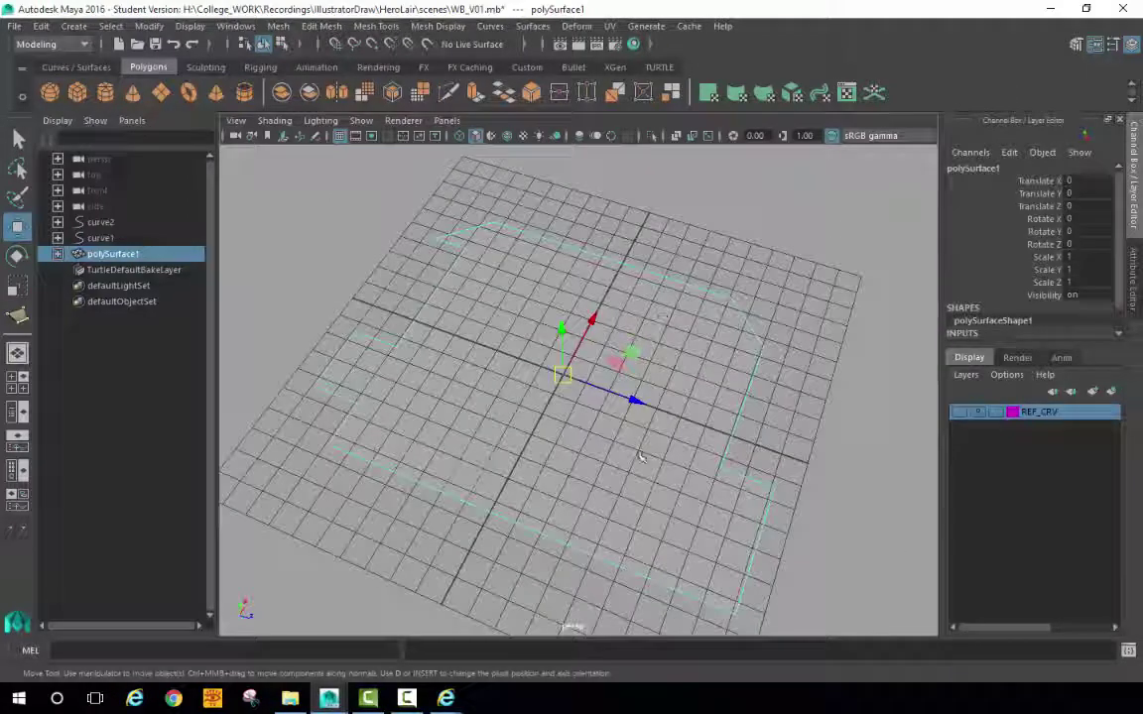
{"action": "left_click_drag", "start_coordinate": [573, 463], "coordinate": [486, 415], "text": "alt"}
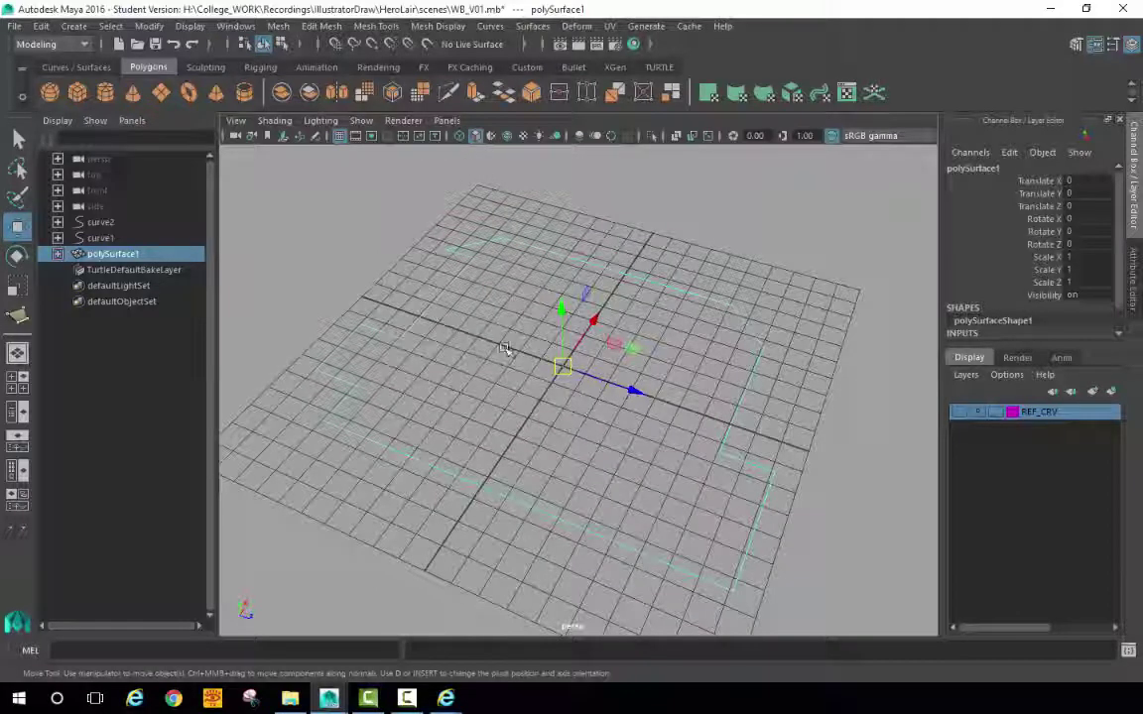
{"action": "left_click", "coordinate": [187, 25]}
{"action": "mouse_move", "coordinate": [317, 83]}
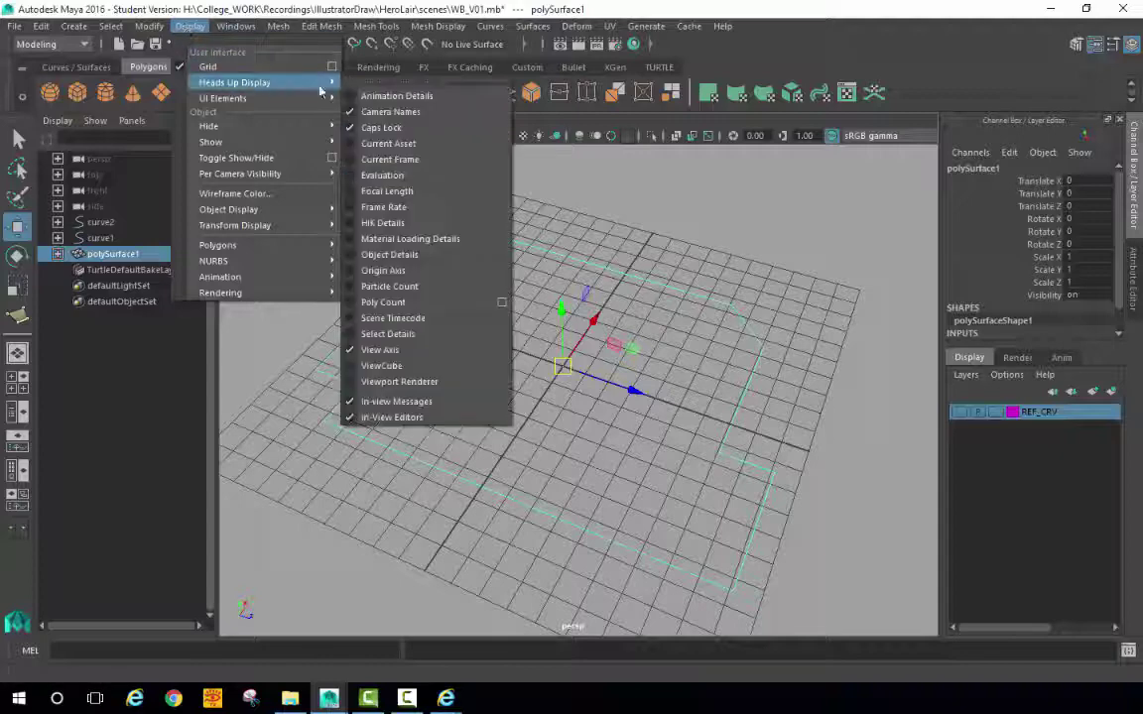
{"action": "left_click", "coordinate": [373, 301]}
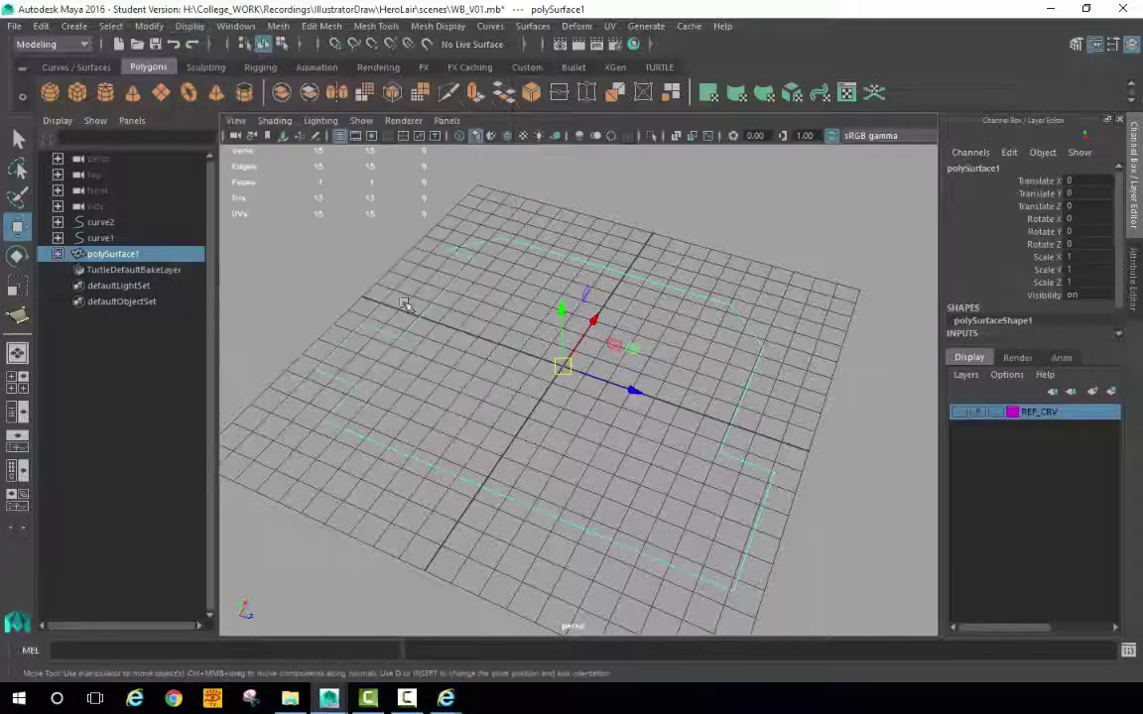
Step: With the Multi-Cut tool, cut straight across the polygon's narrow end, from the inner corner beside the pointed recess to the opposite outline corner
{"action": "mouse_move", "coordinate": [617, 348]}
{"action": "left_mouse_down", "text": "alt"}
{"action": "mouse_move", "coordinate": [604, 325]}
{"action": "mouse_move", "coordinate": [607, 343]}
{"action": "left_mouse_up", "text": "alt"}
{"action": "left_click_drag", "start_coordinate": [437, 297], "coordinate": [531, 288], "text": "alt"}
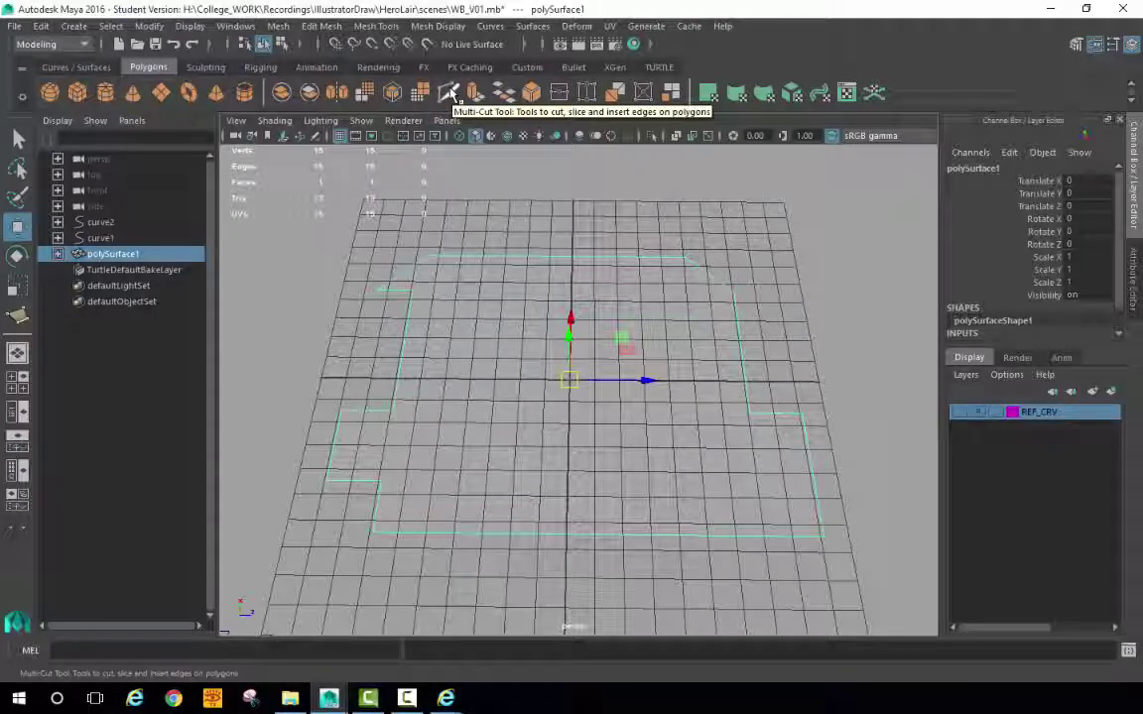
{"action": "right_click", "coordinate": [551, 252], "text": "ctrl"}
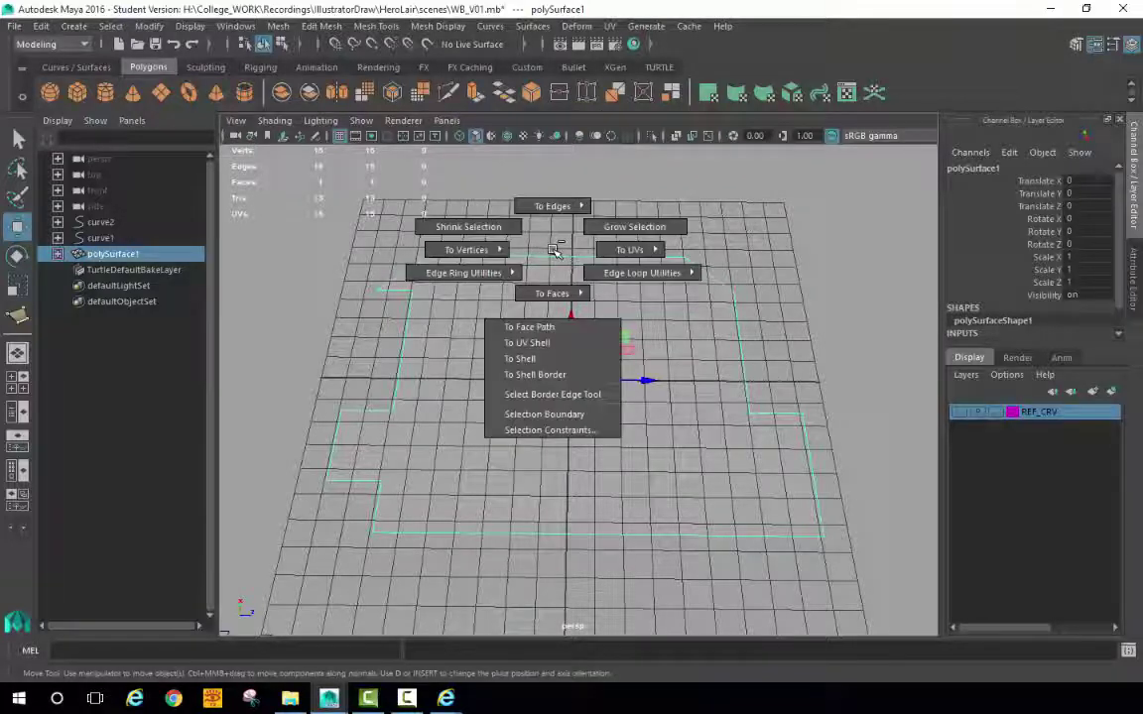
{"action": "right_click", "coordinate": [546, 265], "text": "shift"}
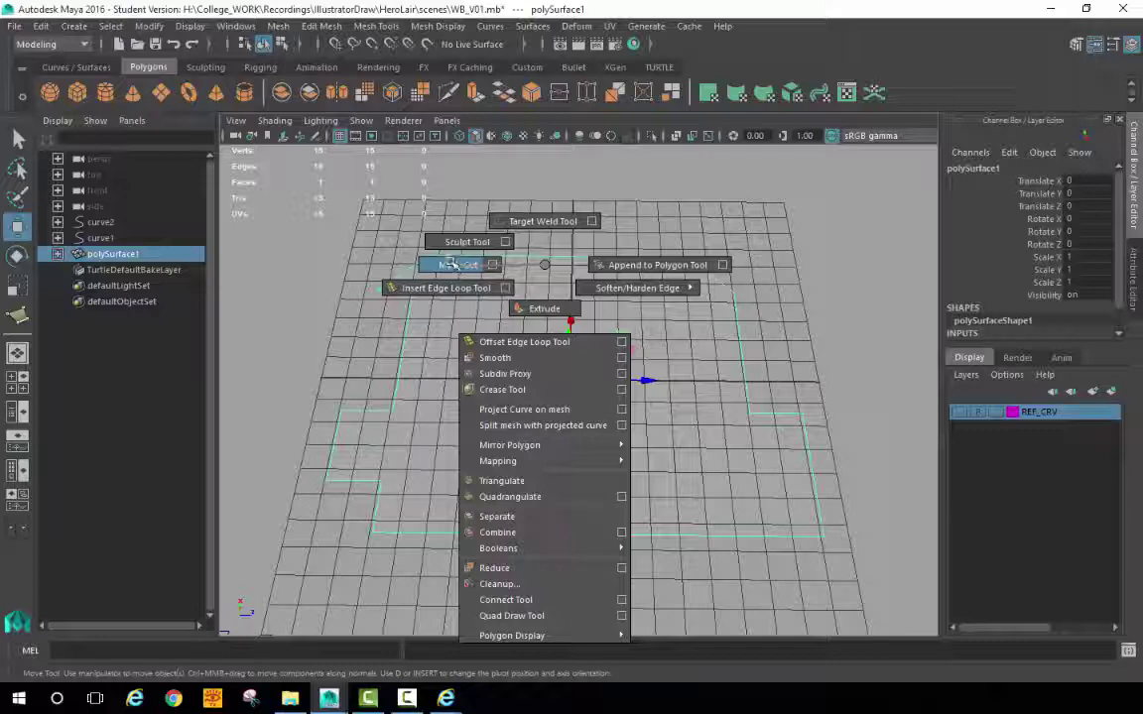
{"action": "right_click_drag", "start_coordinate": [545, 265], "coordinate": [451, 264], "text": "shift"}
{"action": "left_click_drag", "start_coordinate": [539, 303], "coordinate": [533, 301], "text": "alt"}
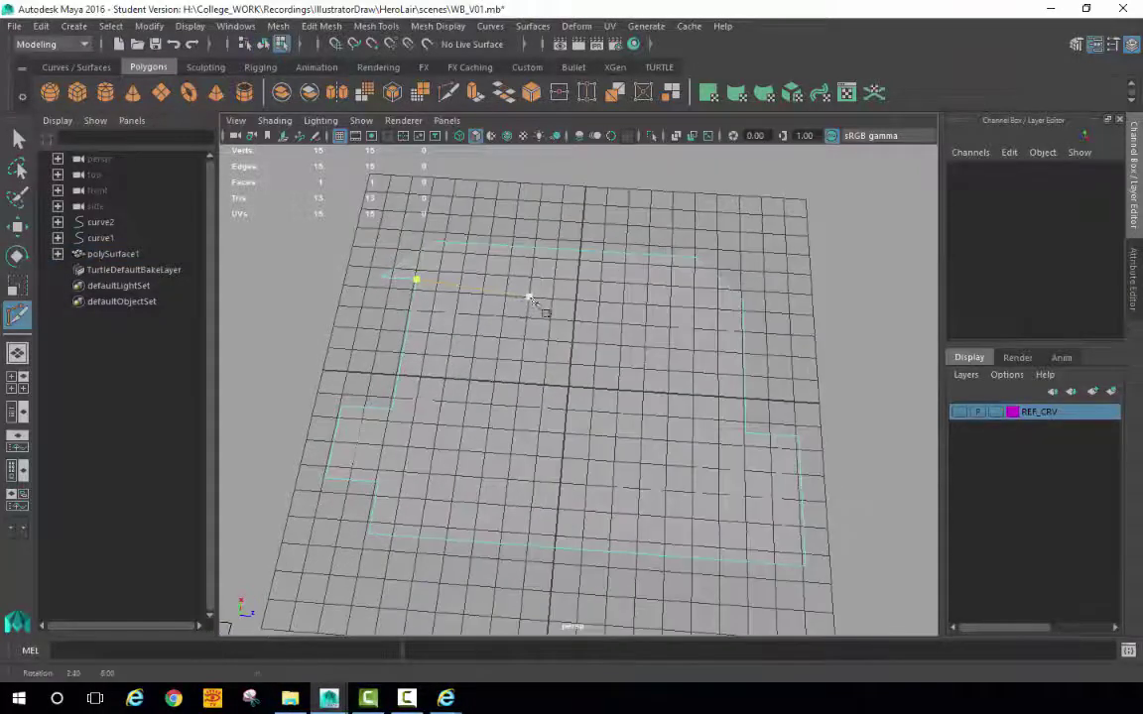
{"action": "left_click", "coordinate": [418, 281]}
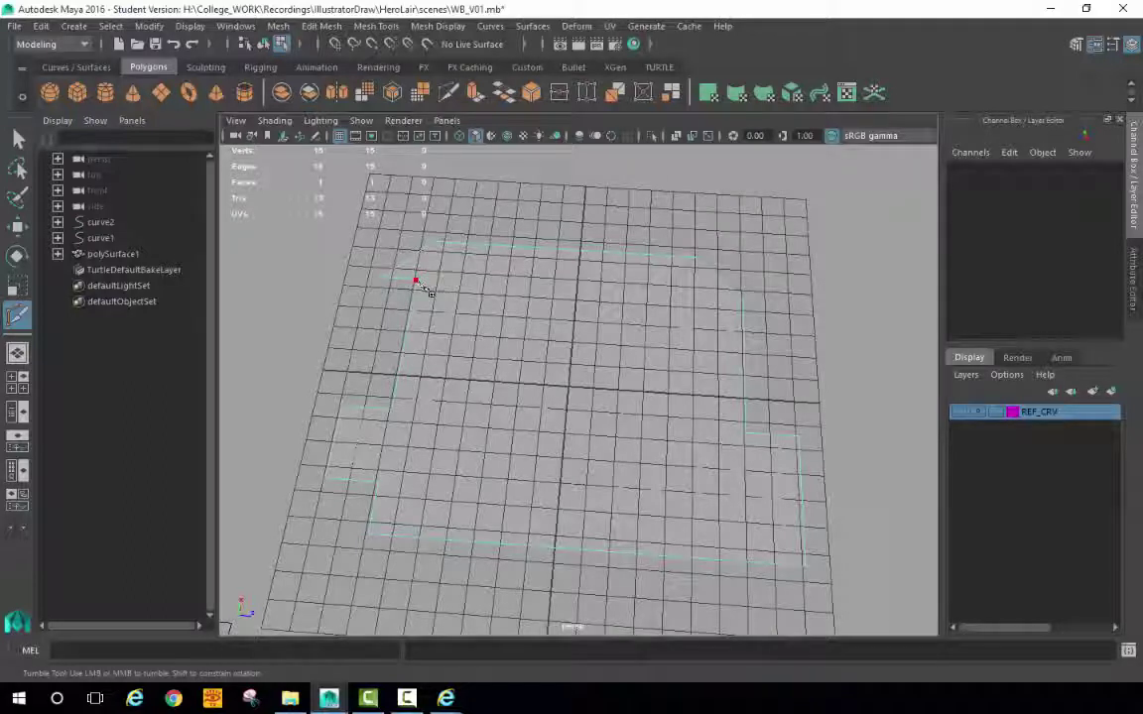
{"action": "left_click", "coordinate": [740, 300]}
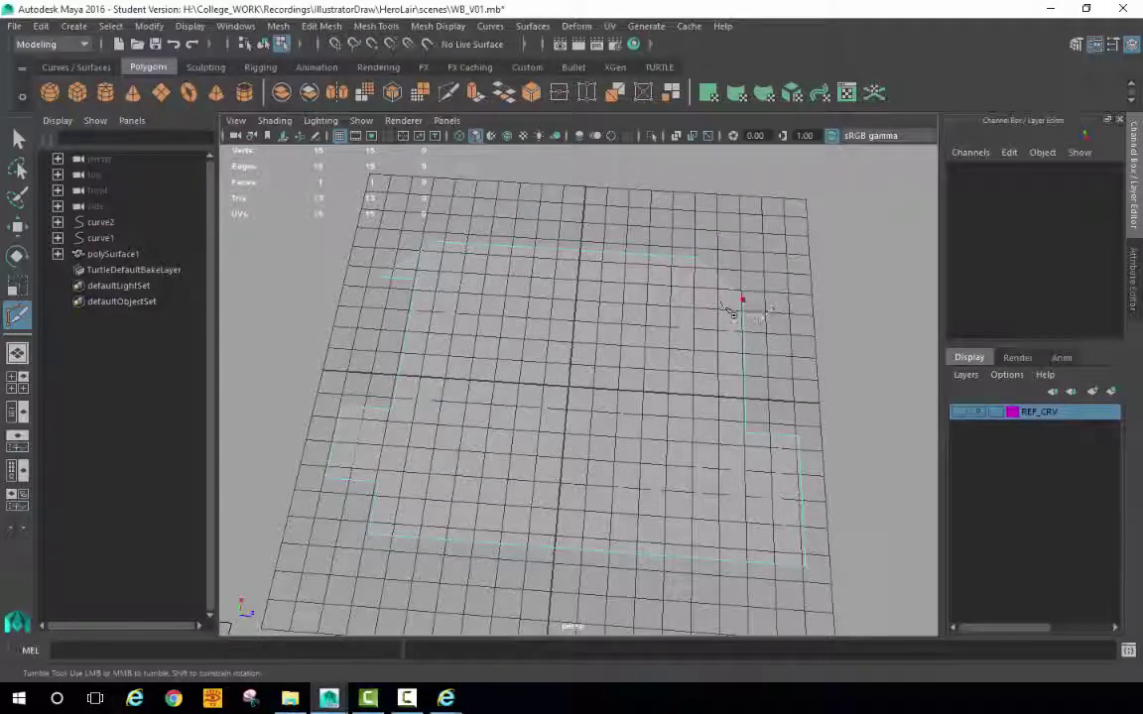
{"action": "left_click", "coordinate": [426, 286]}
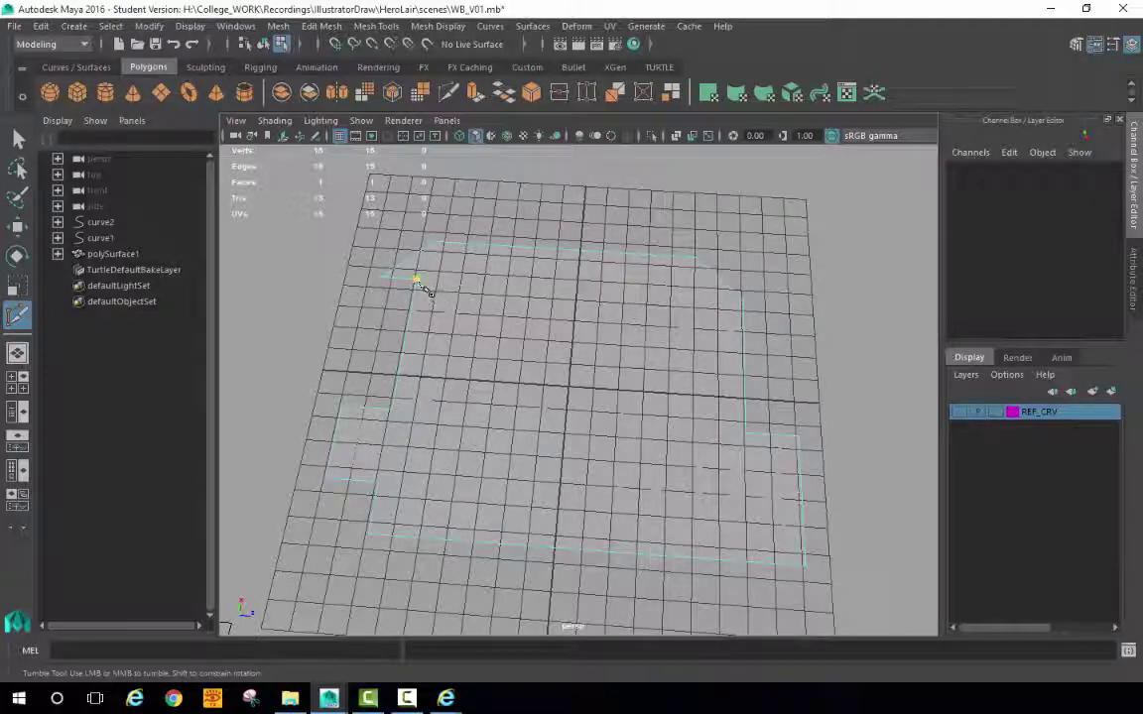
{"action": "left_click", "coordinate": [744, 301]}
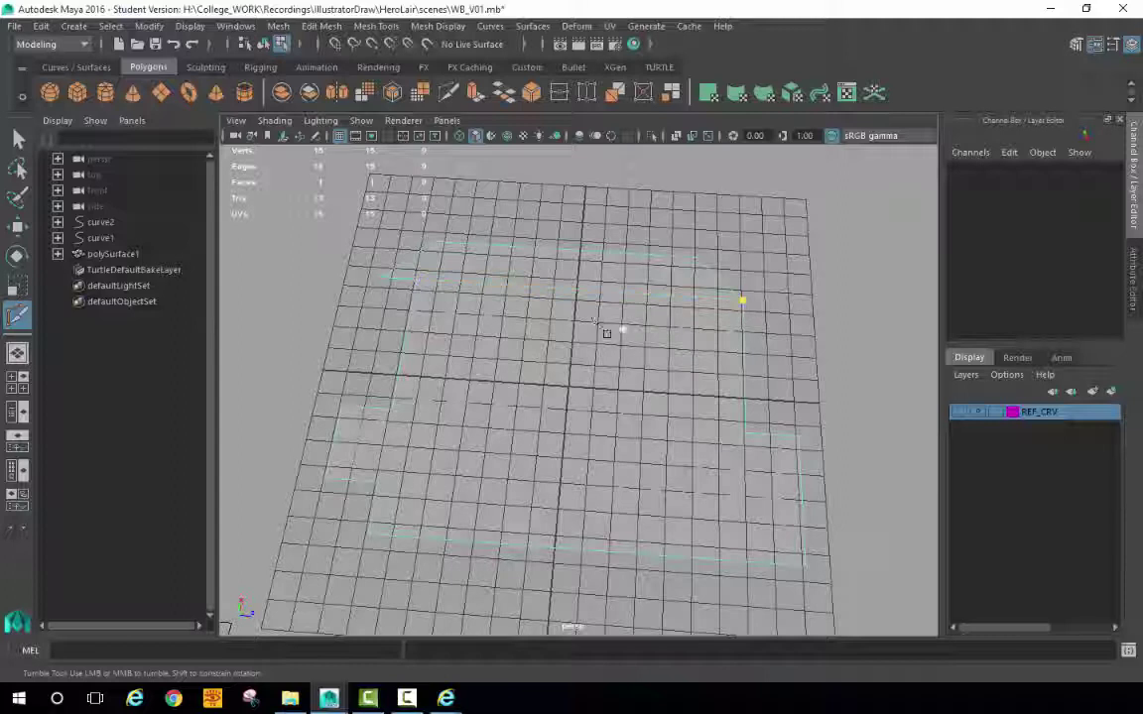
{"action": "key", "text": "Return"}
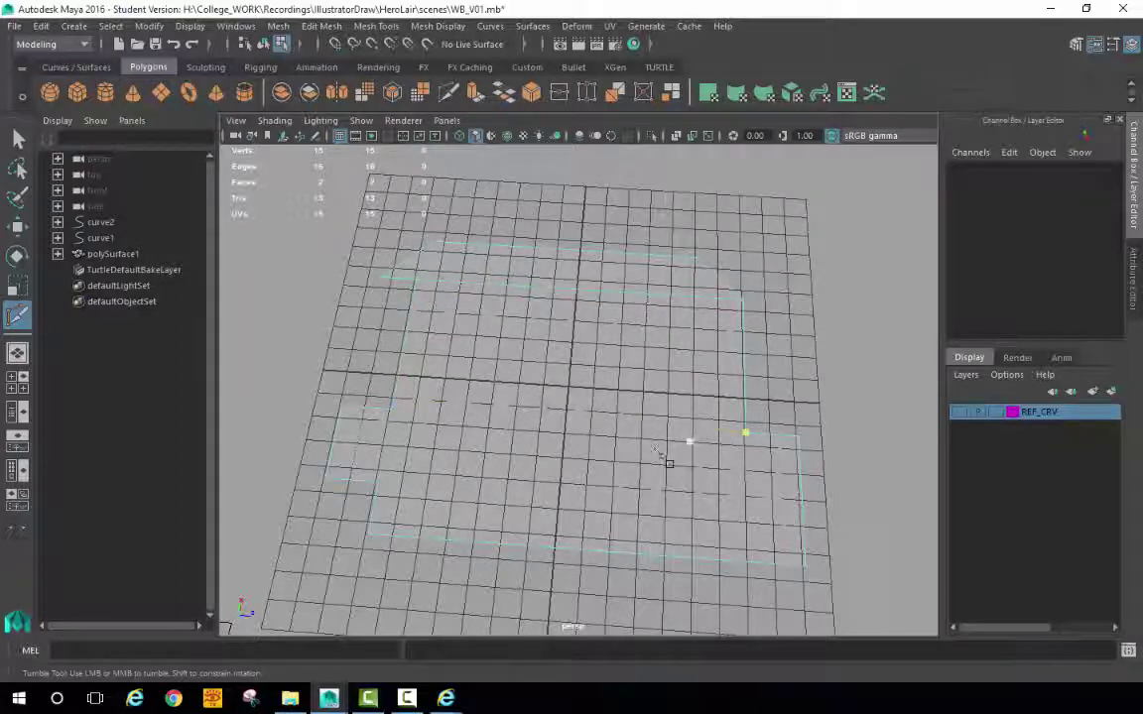
Step: Cut the side bay off between its two inner corners, and cut across the floor from the bay's corner to the opposite notch corner
{"action": "left_click", "coordinate": [392, 409]}
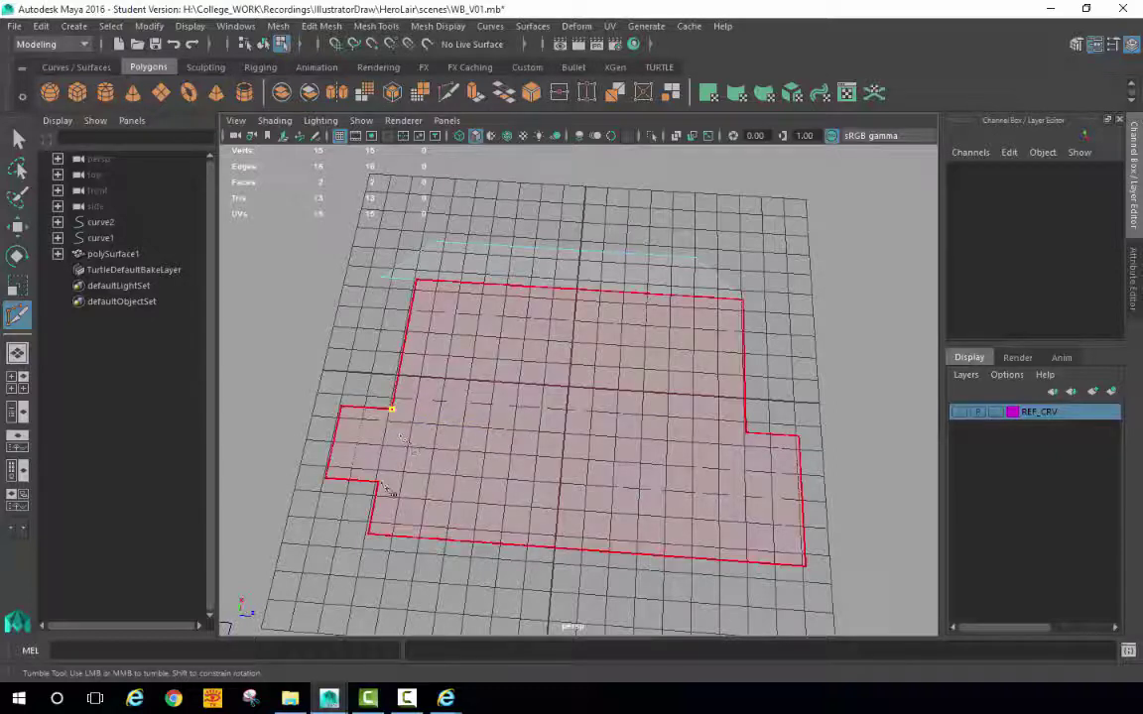
{"action": "left_click", "coordinate": [378, 482]}
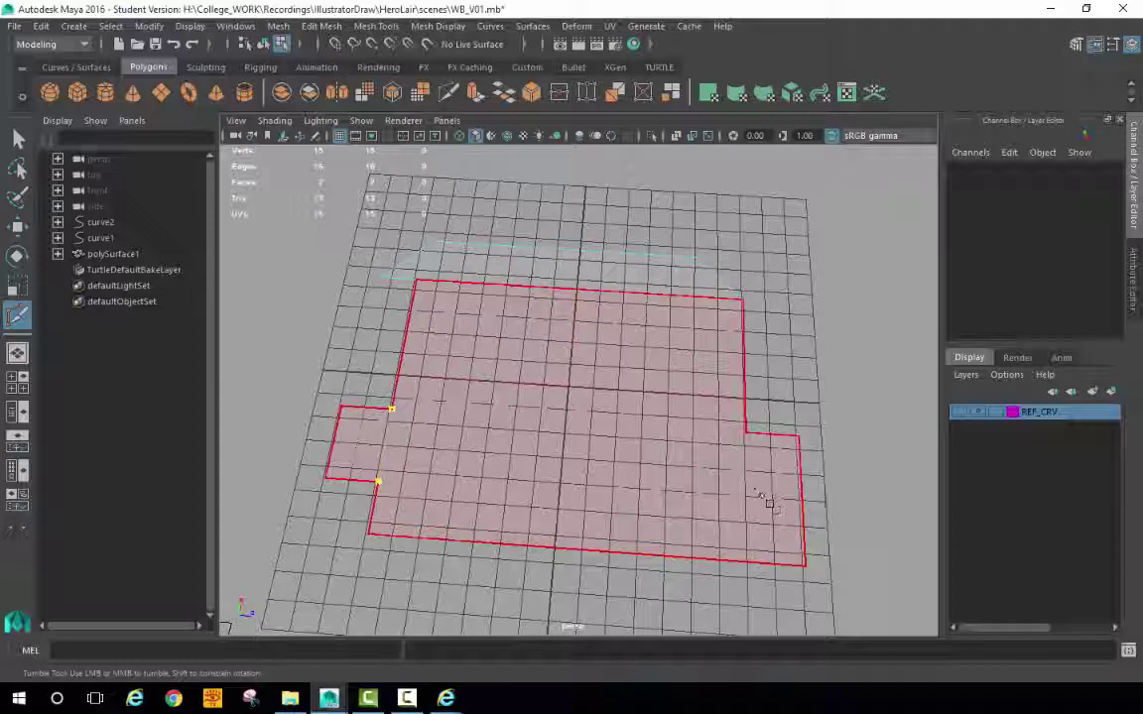
{"action": "key", "text": "Return"}
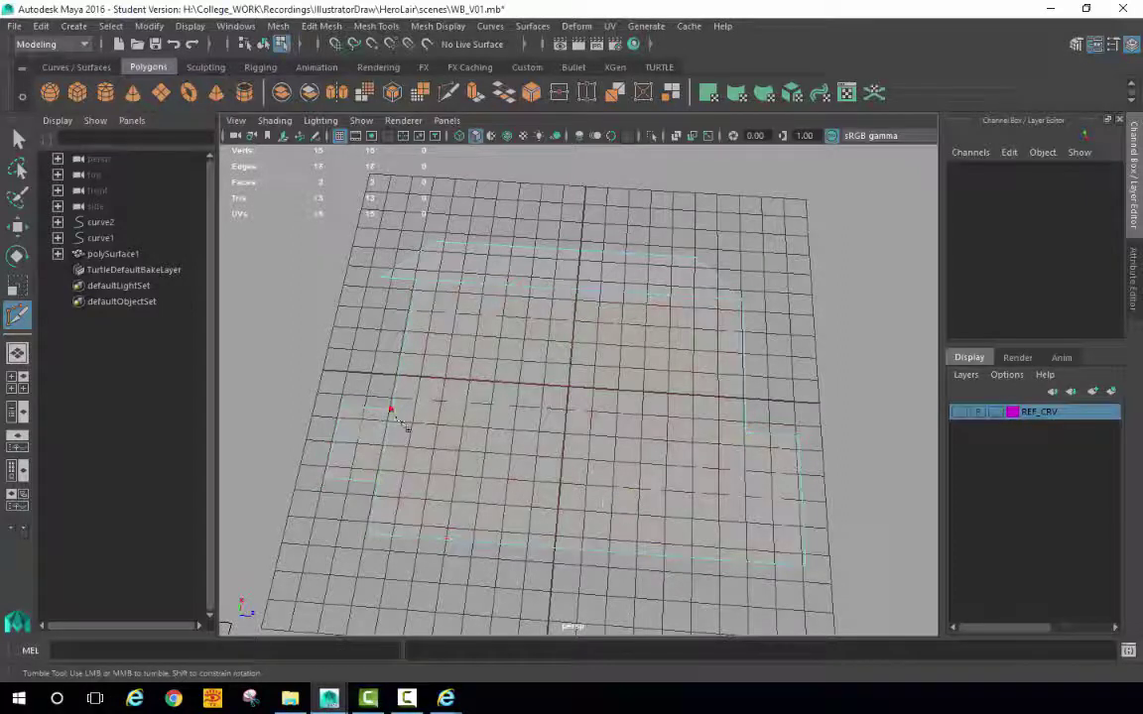
{"action": "left_click", "coordinate": [392, 409]}
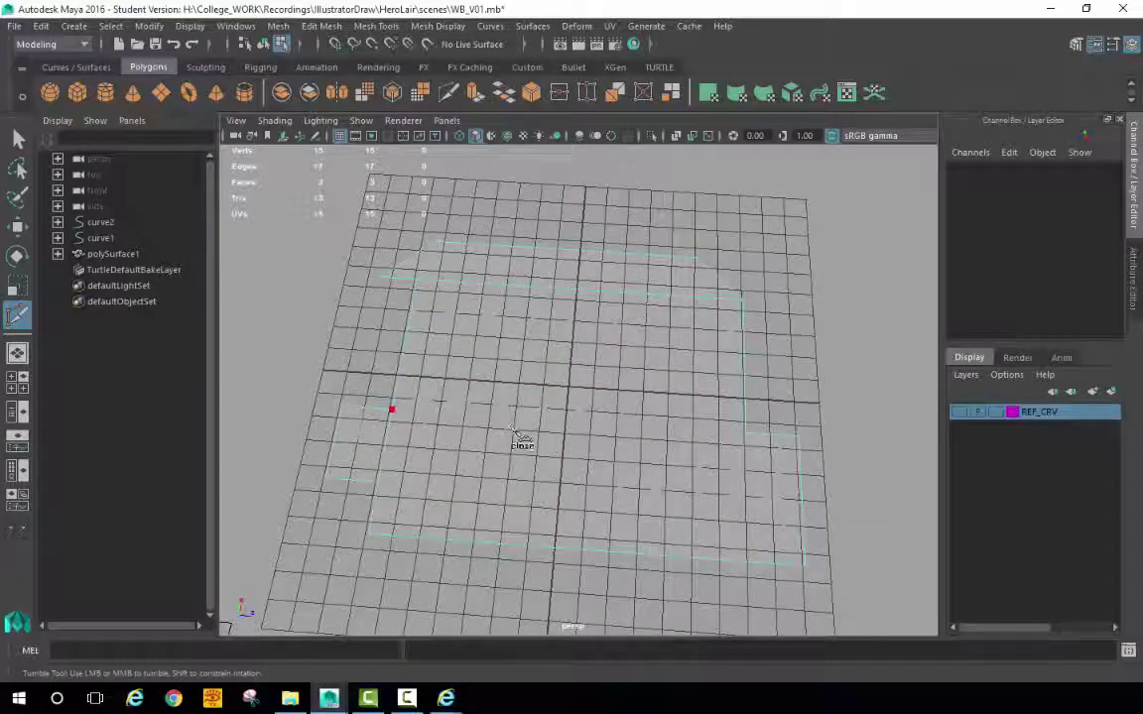
{"action": "left_click", "coordinate": [747, 437]}
{"action": "key", "text": "Return"}
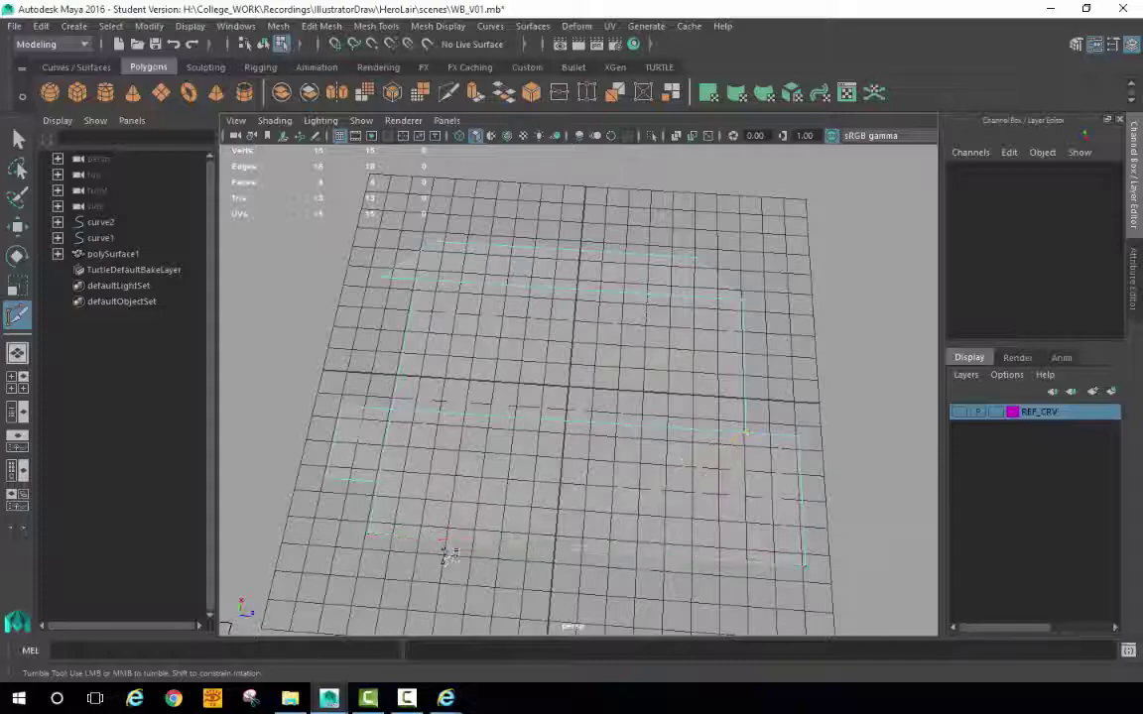
Step: Split the side bay from its inner corners to the outer-wall vertices, and cut off the small triangle at the pointed recess
{"action": "left_click_drag", "start_coordinate": [460, 490], "coordinate": [635, 464], "text": "alt"}
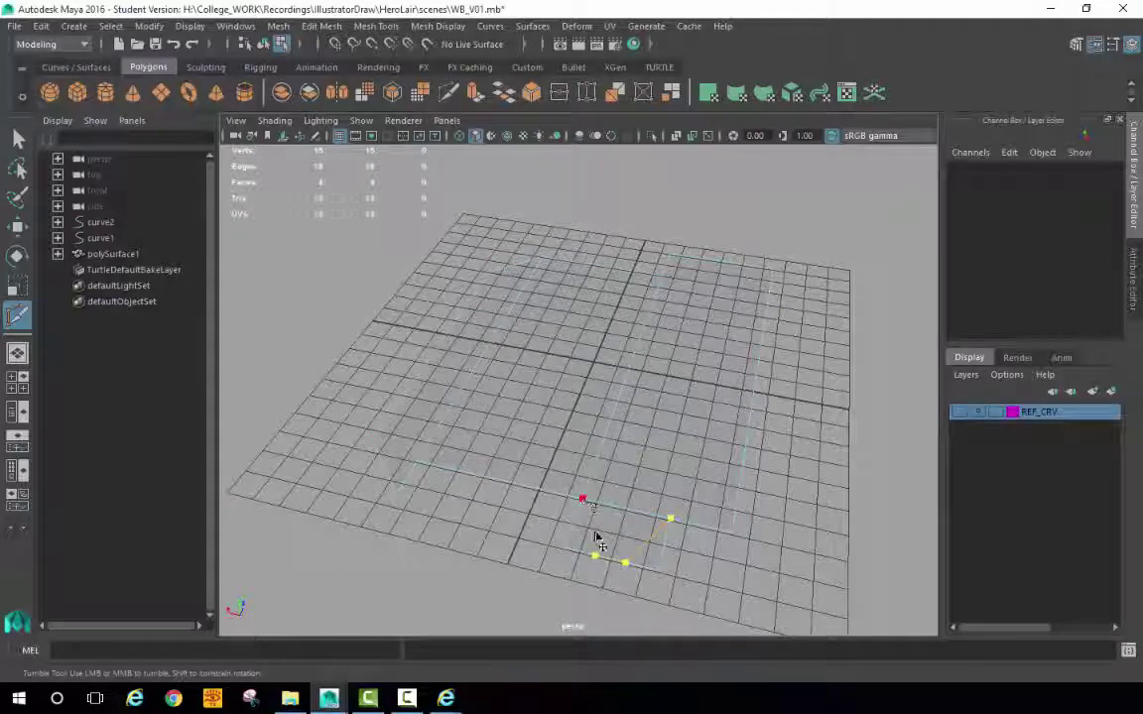
{"action": "key", "text": "Escape"}
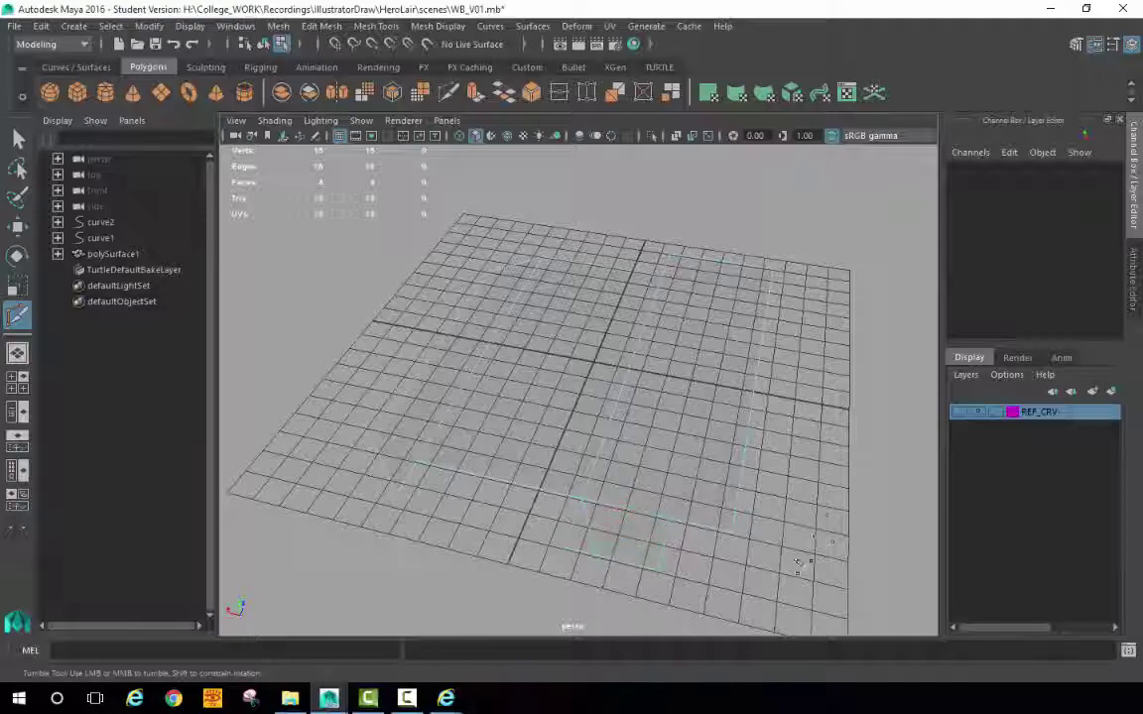
{"action": "left_click_drag", "start_coordinate": [798, 564], "coordinate": [581, 536], "text": "alt"}
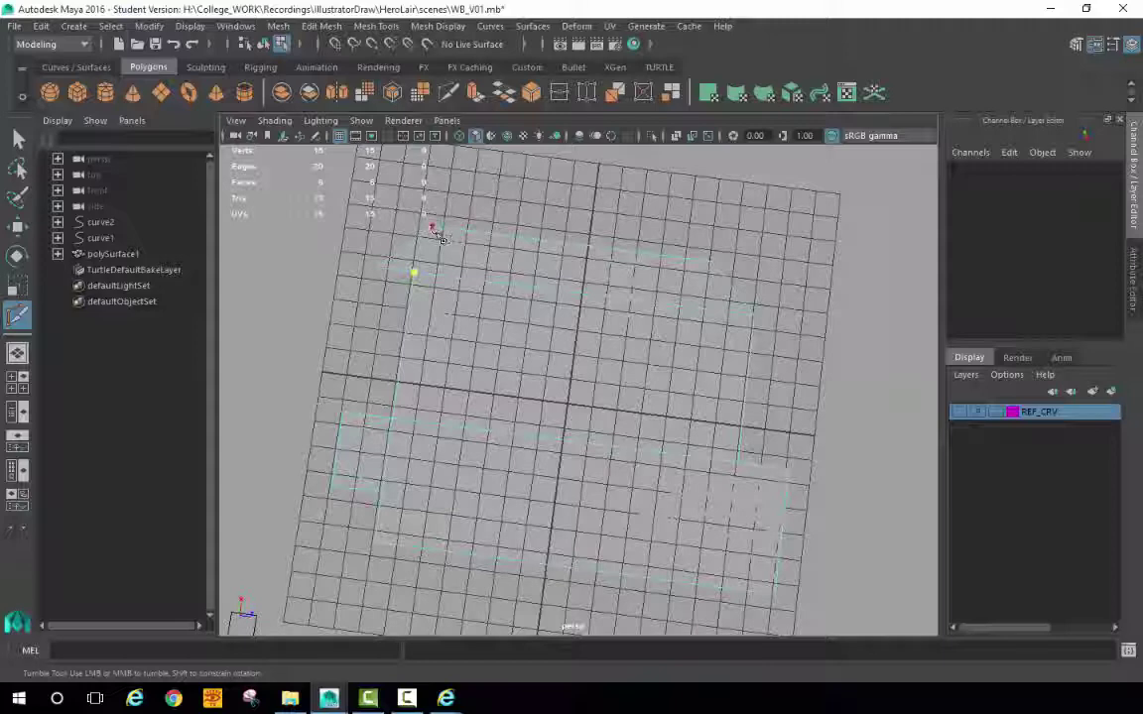
{"action": "left_click", "coordinate": [433, 234], "text": "shift"}
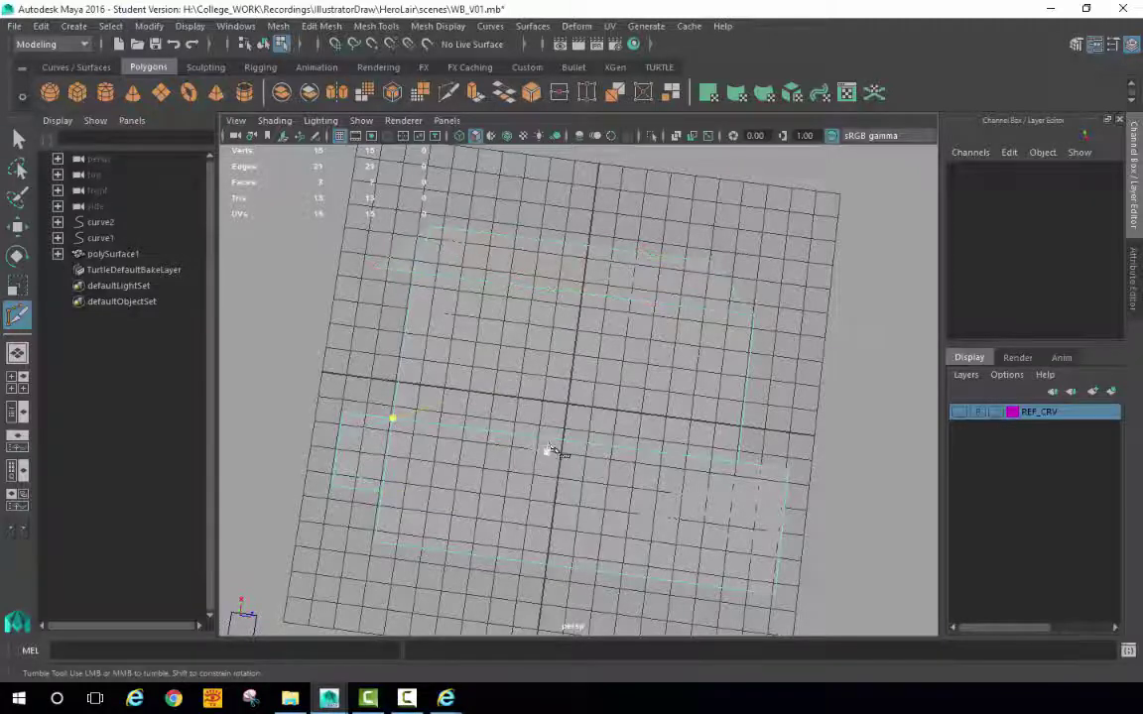
Step: Cut a long edge from the side bay's other inner corner to the far outer corner of the floor
{"action": "left_click_drag", "start_coordinate": [552, 449], "coordinate": [582, 383], "text": "alt"}
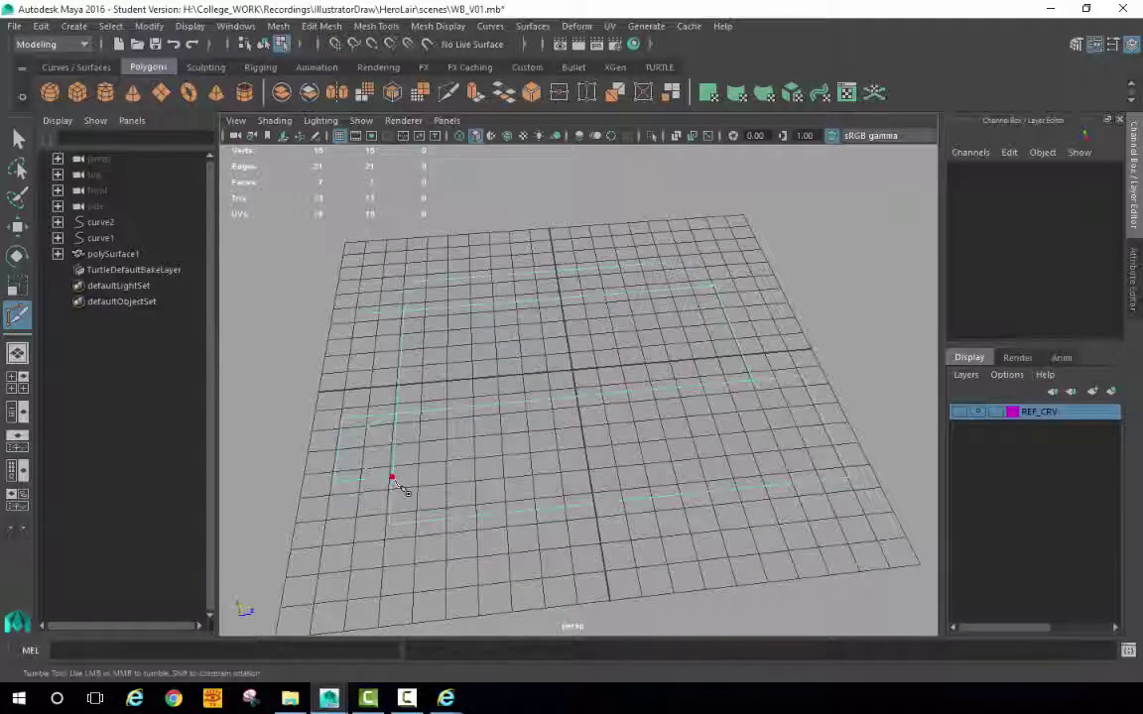
{"action": "left_click", "coordinate": [848, 478]}
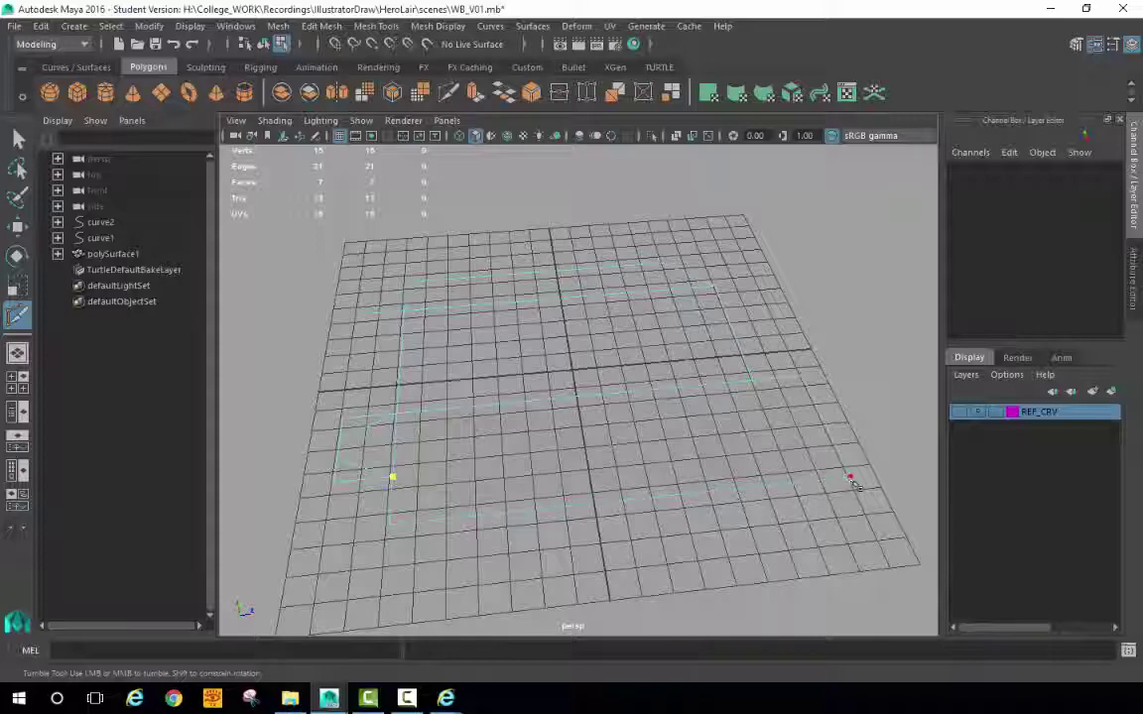
{"action": "left_click", "coordinate": [657, 402], "text": "shift"}
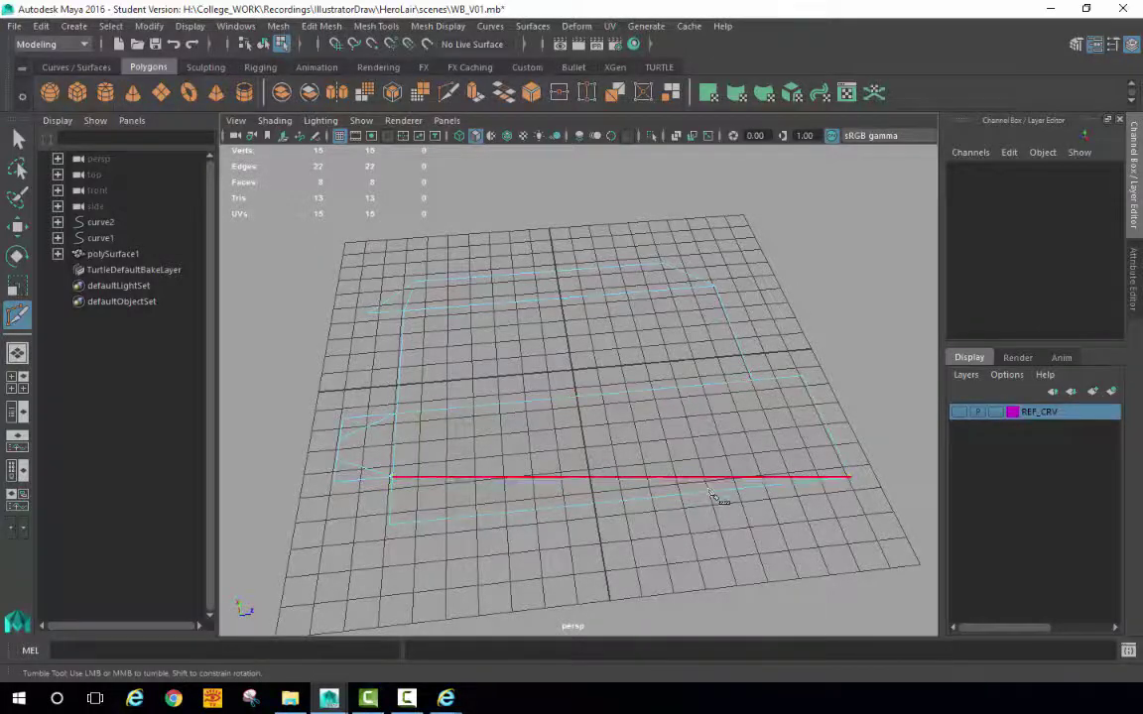
Step: Leave the Multi-Cut tool, return to object mode and select the cut polygon
{"action": "left_click_drag", "start_coordinate": [694, 496], "coordinate": [645, 476], "text": "alt"}
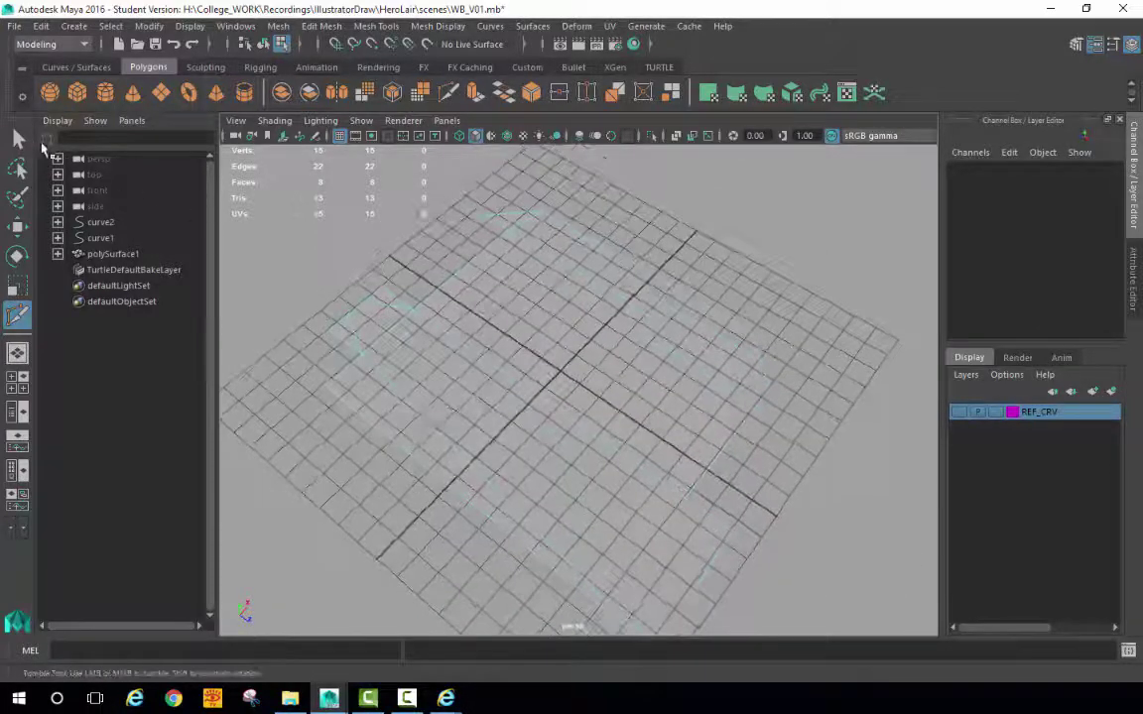
{"action": "left_click", "coordinate": [18, 139]}
{"action": "left_click_drag", "start_coordinate": [441, 294], "coordinate": [532, 316], "text": "alt"}
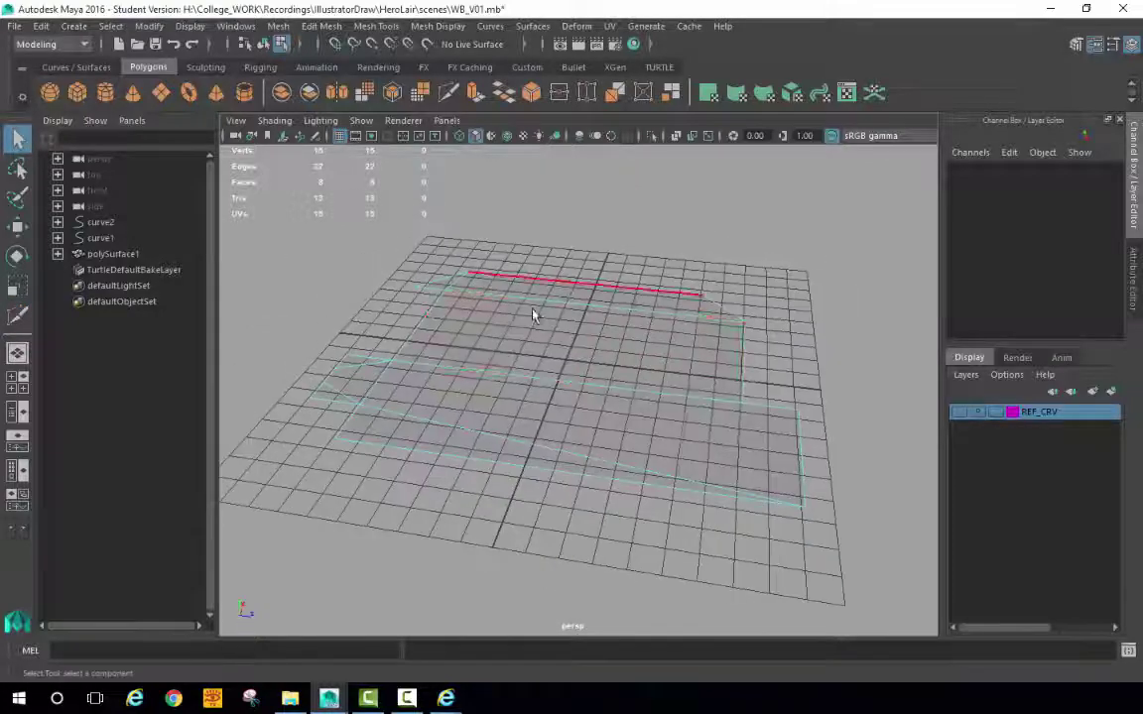
{"action": "right_click_drag", "start_coordinate": [536, 255], "coordinate": [641, 219]}
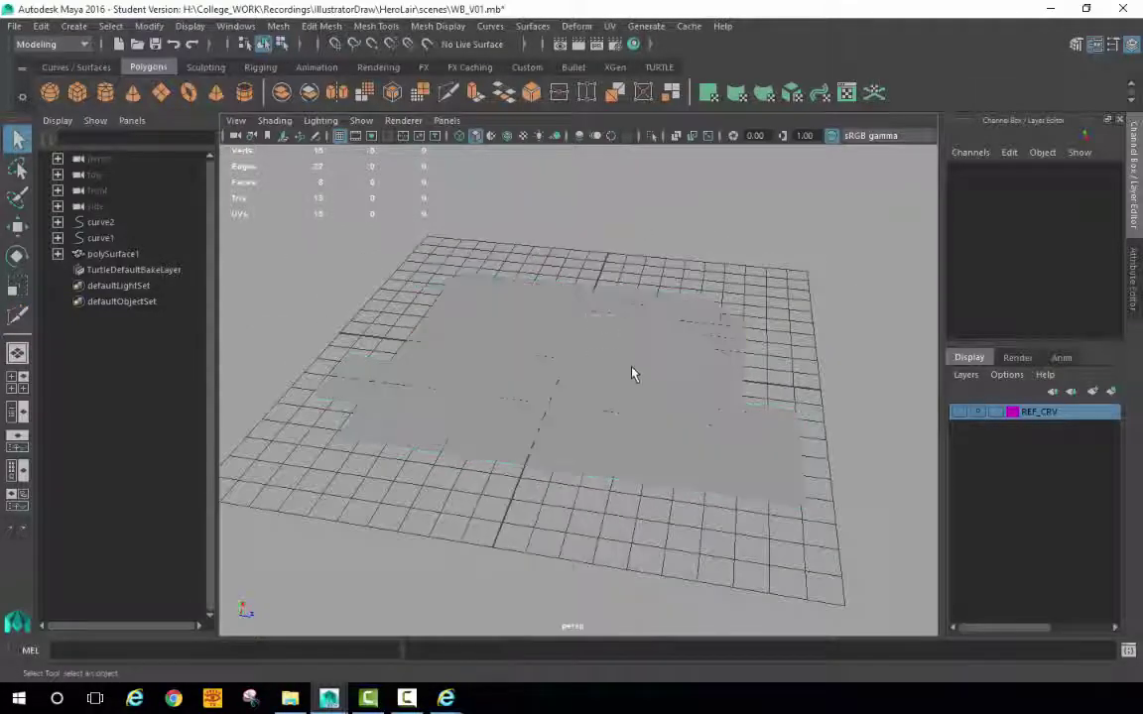
{"action": "left_click_drag", "start_coordinate": [633, 374], "coordinate": [526, 382], "text": "alt"}
{"action": "left_click", "coordinate": [612, 418]}
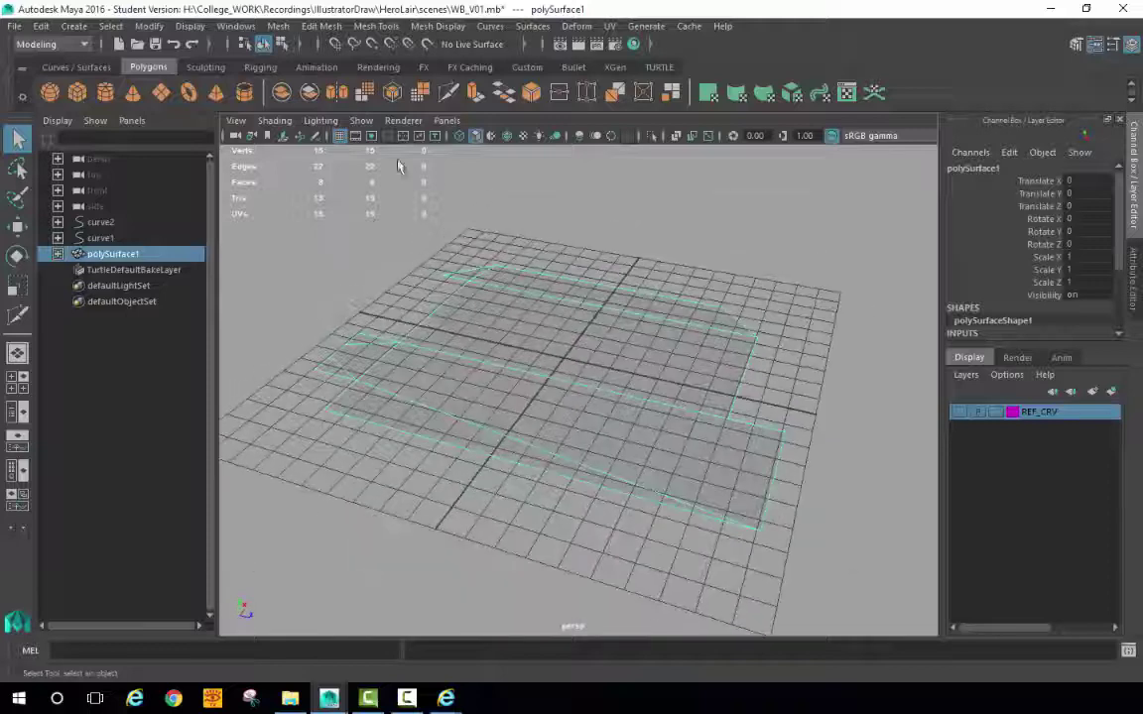
Step: Display wireframe on shaded, deselect the polygon and hide the grid to examine the cut edges from several angles in shaded view
{"action": "left_click", "coordinate": [507, 139]}
{"action": "left_click", "coordinate": [694, 276]}
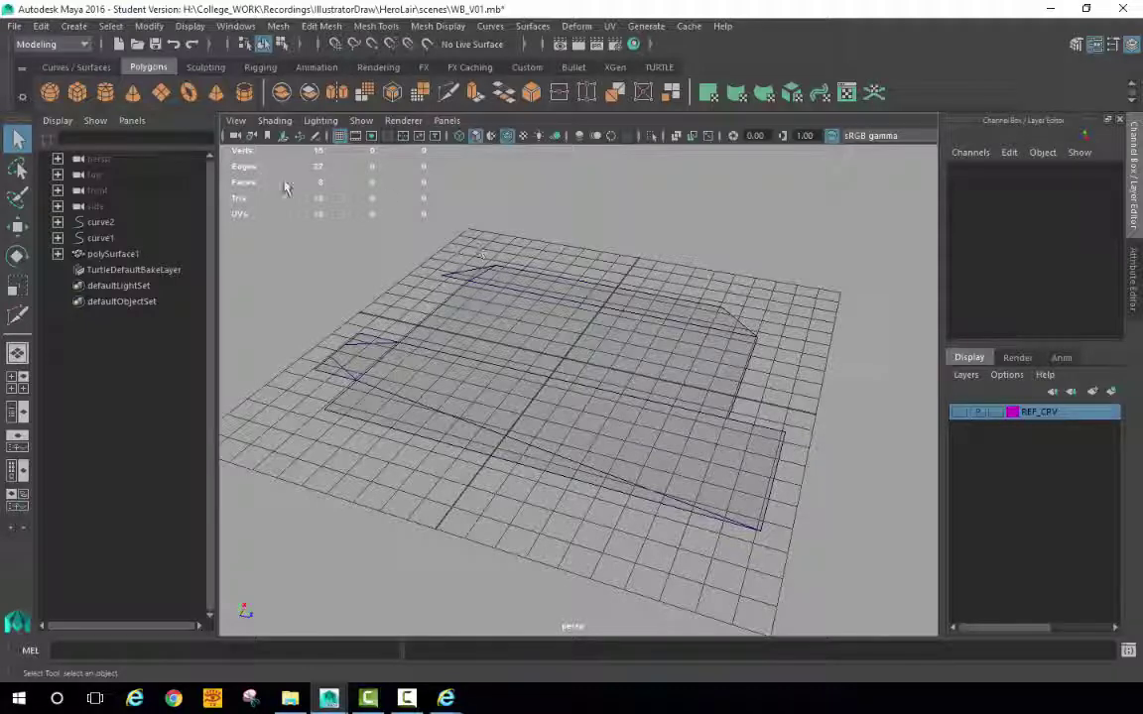
{"action": "left_click", "coordinate": [340, 136]}
{"action": "mouse_move", "coordinate": [689, 314]}
{"action": "left_mouse_down", "text": "alt"}
{"action": "mouse_move", "coordinate": [669, 357]}
{"action": "mouse_move", "coordinate": [537, 318]}
{"action": "mouse_move", "coordinate": [656, 331]}
{"action": "mouse_move", "coordinate": [771, 375]}
{"action": "mouse_move", "coordinate": [678, 332]}
{"action": "left_mouse_up", "text": "alt"}
{"action": "left_click_drag", "start_coordinate": [416, 291], "coordinate": [318, 273], "text": "alt"}
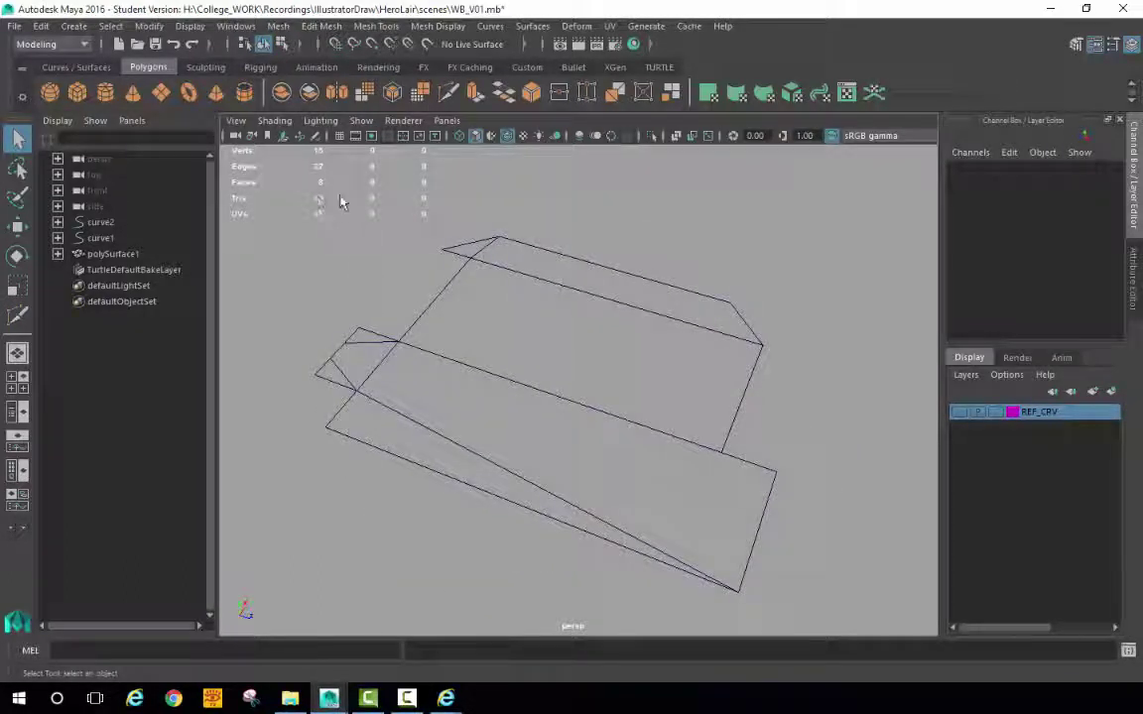
{"action": "left_click_drag", "start_coordinate": [506, 311], "coordinate": [560, 322], "text": "alt"}
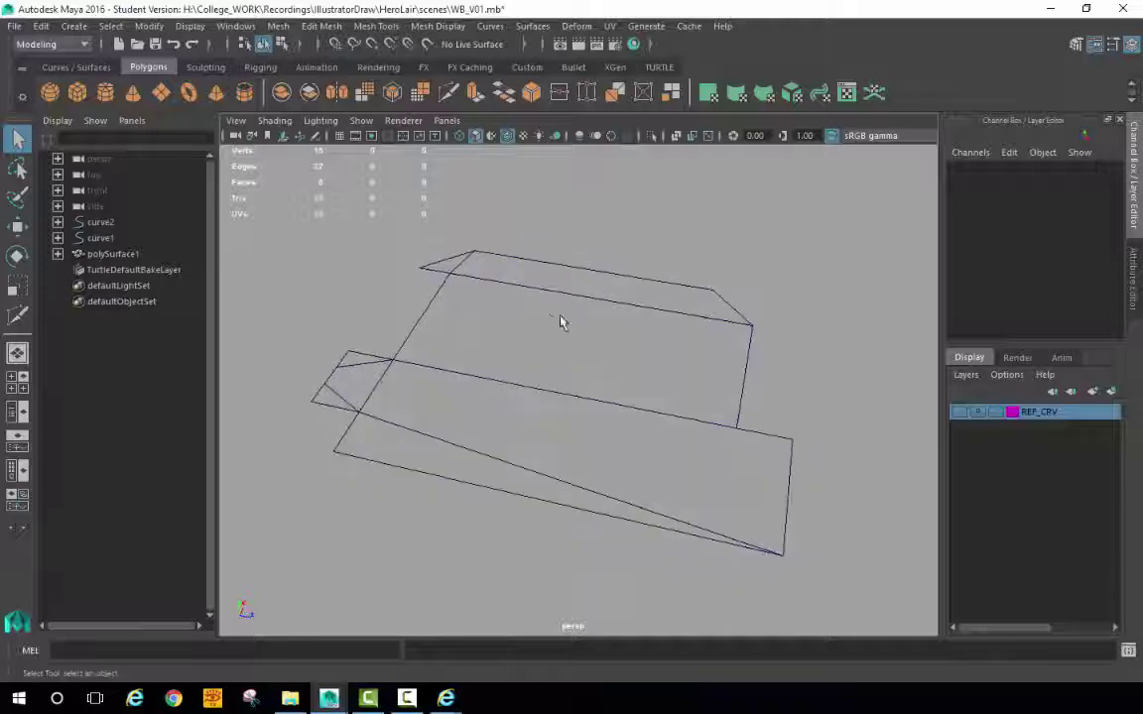
{"action": "mouse_move", "coordinate": [676, 532]}
{"action": "left_mouse_down", "text": "alt"}
{"action": "mouse_move", "coordinate": [717, 324]}
{"action": "mouse_move", "coordinate": [840, 322]}
{"action": "mouse_move", "coordinate": [645, 367]}
{"action": "mouse_move", "coordinate": [549, 309]}
{"action": "mouse_move", "coordinate": [756, 334]}
{"action": "mouse_move", "coordinate": [671, 352]}
{"action": "mouse_move", "coordinate": [594, 329]}
{"action": "mouse_move", "coordinate": [674, 347]}
{"action": "left_mouse_up", "text": "alt"}
{"action": "key", "text": "5"}
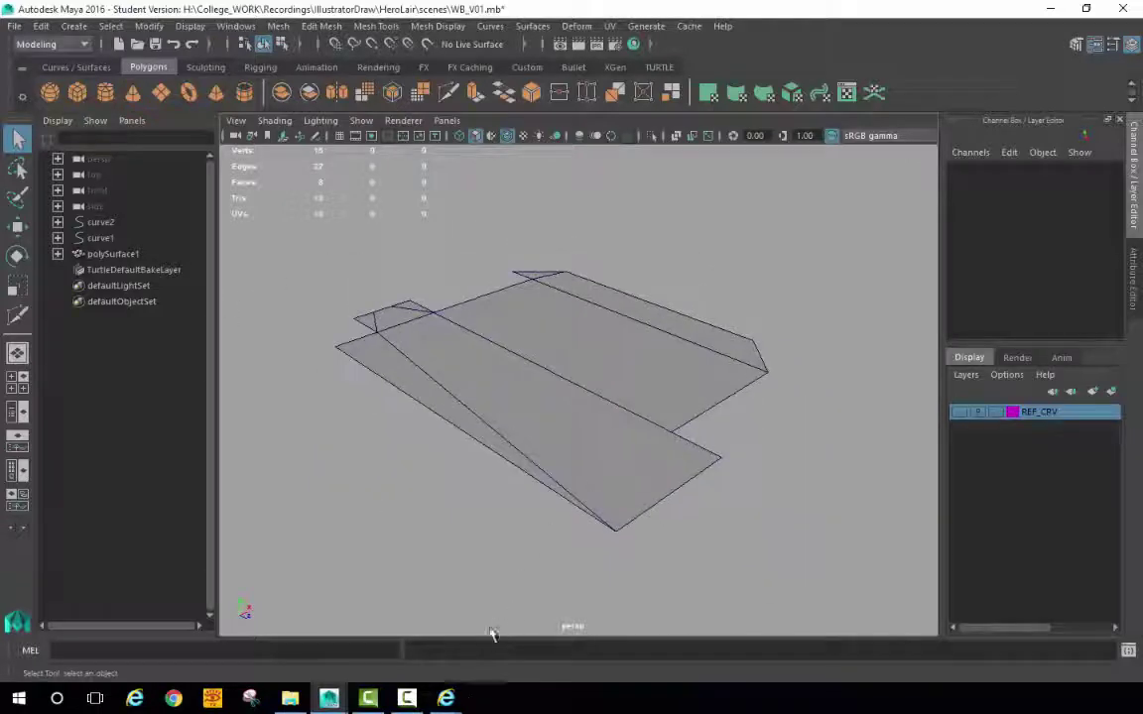
Step: Switch to the browser window and read the Week 10 lesson objectives
{"action": "mouse_move", "coordinate": [445, 698]}
{"action": "left_click", "coordinate": [359, 621]}
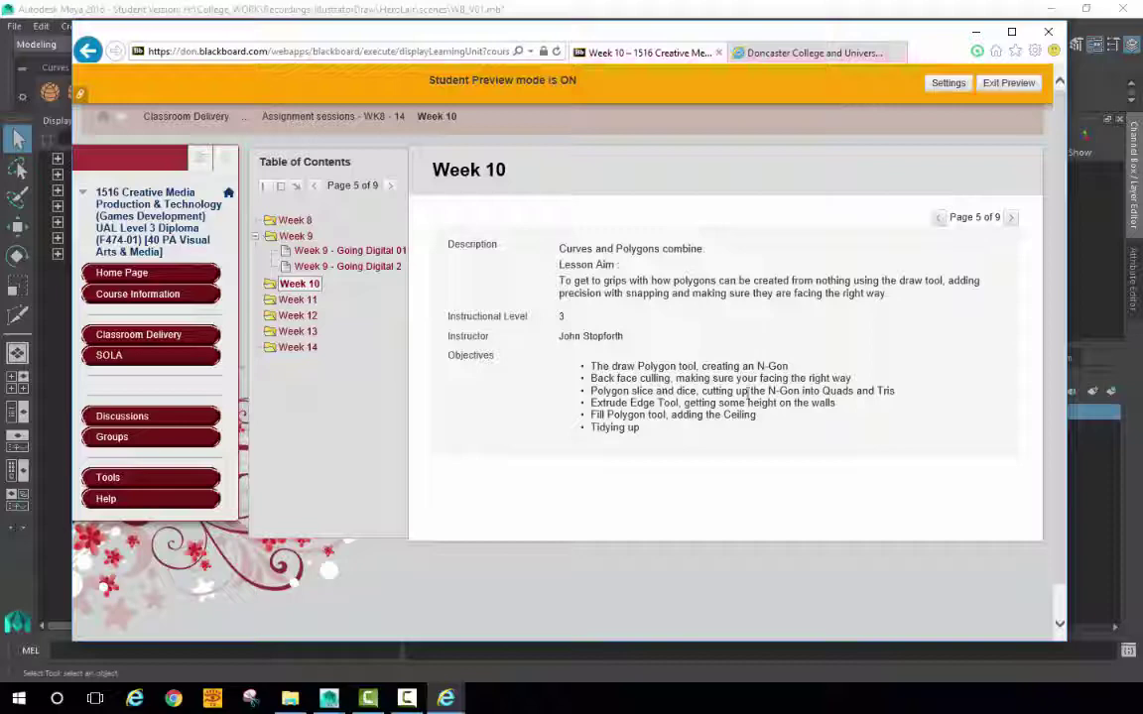
Step: Return to Maya and select the whole outer border edge loop of the floor polygon in edge mode
{"action": "left_click", "coordinate": [977, 34]}
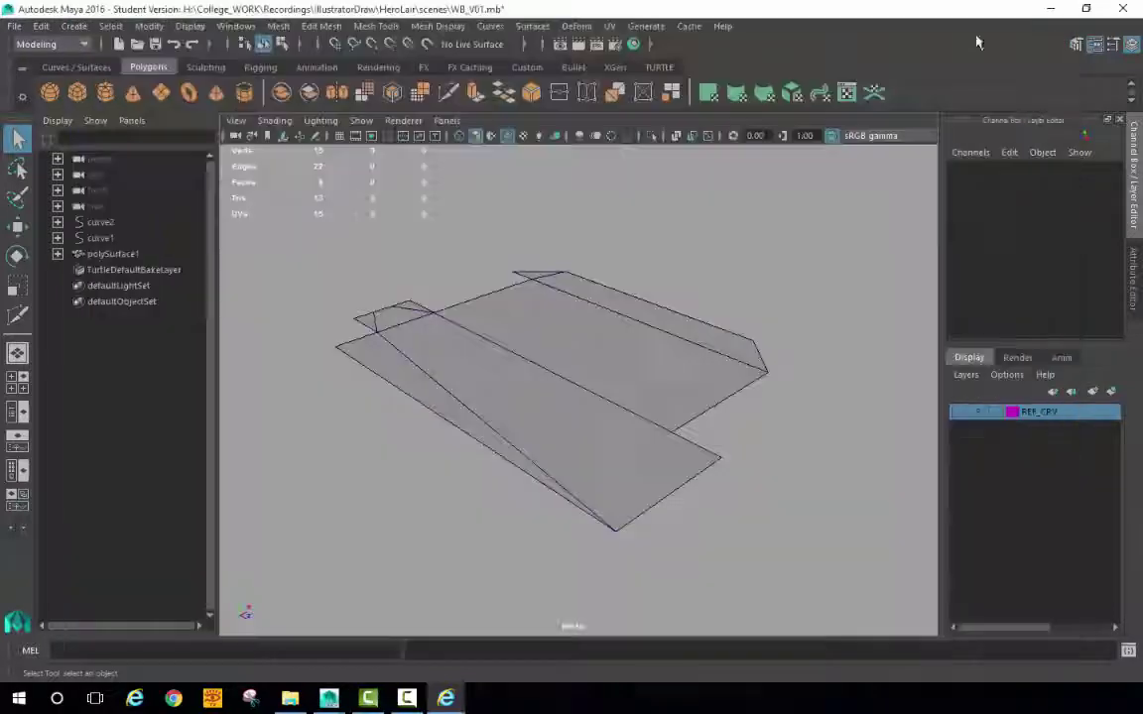
{"action": "left_click_drag", "start_coordinate": [701, 395], "coordinate": [734, 414], "text": "alt"}
{"action": "left_click_drag", "start_coordinate": [668, 358], "coordinate": [650, 359], "text": "alt"}
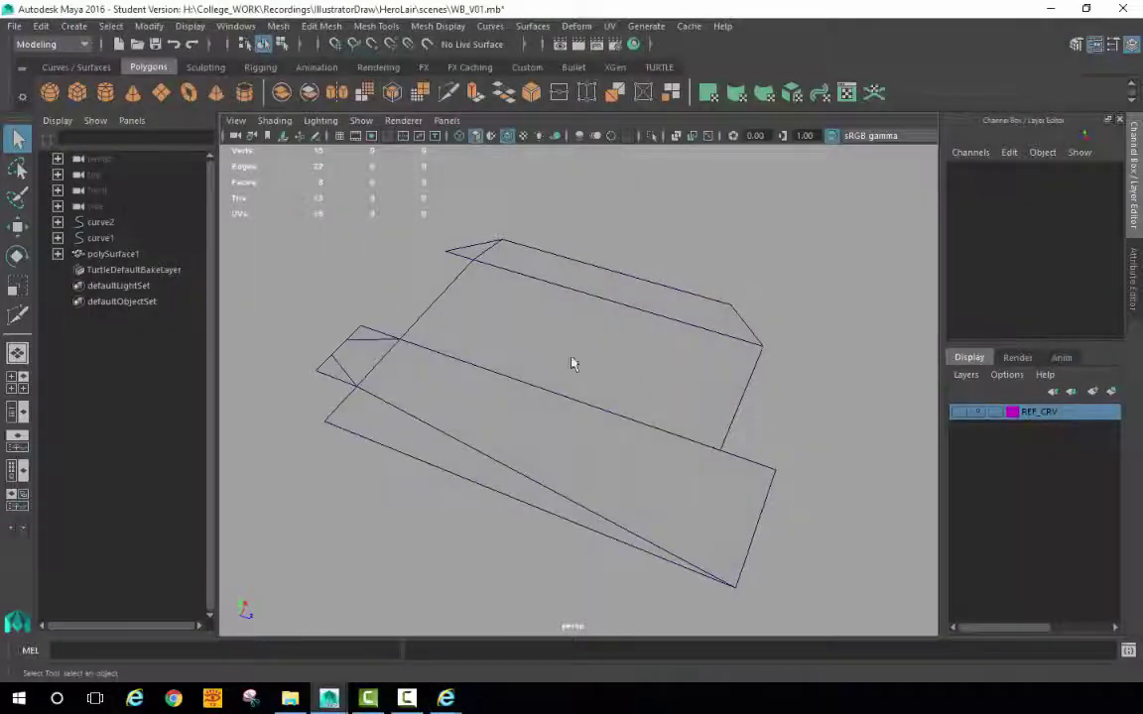
{"action": "right_click_drag", "start_coordinate": [458, 256], "coordinate": [456, 213]}
{"action": "left_click", "coordinate": [475, 251]}
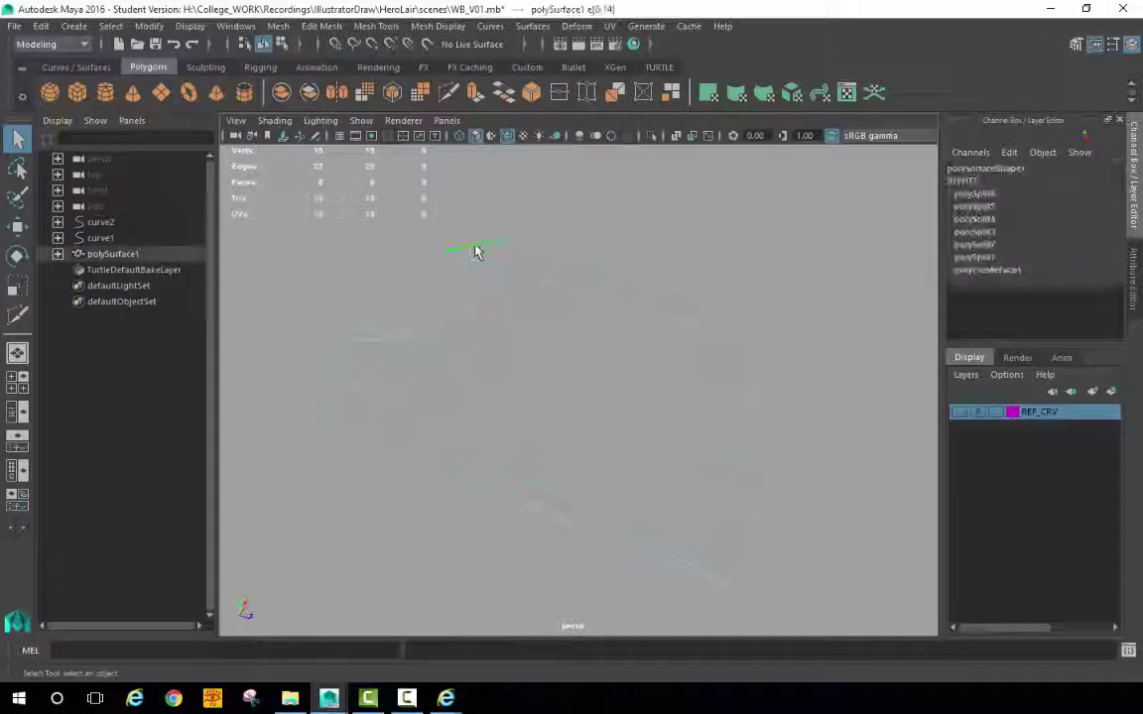
{"action": "key", "text": "f"}
{"action": "left_click_drag", "start_coordinate": [426, 395], "coordinate": [793, 449], "text": "alt"}
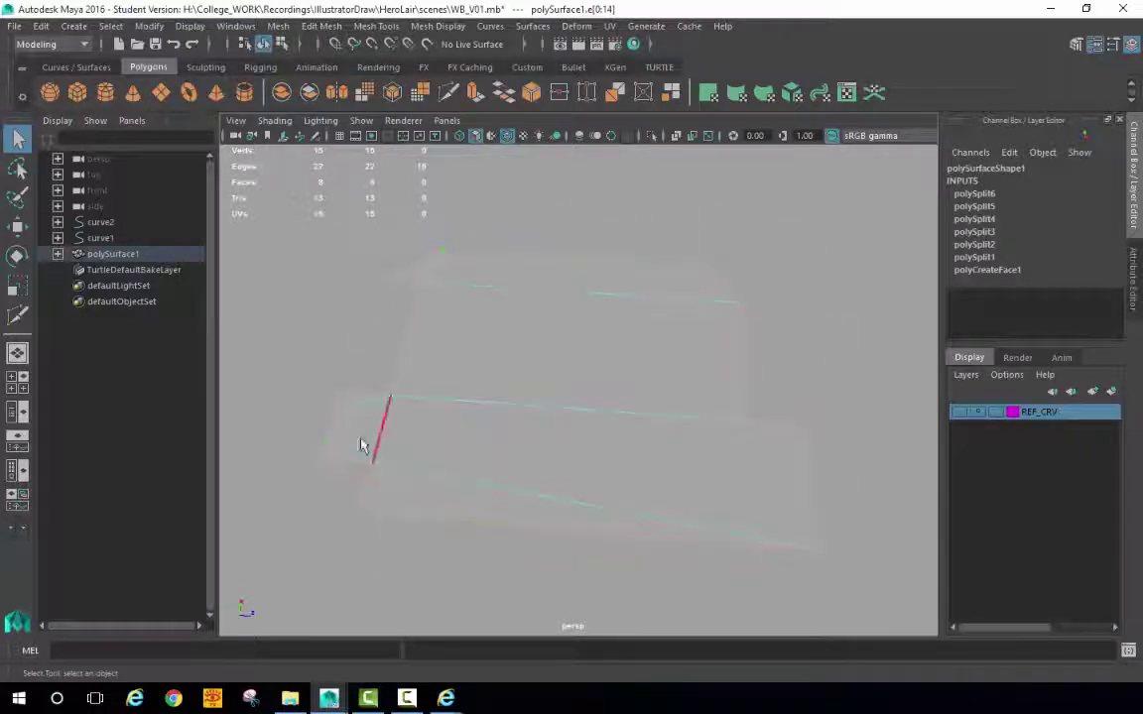
{"action": "left_click_drag", "start_coordinate": [806, 518], "coordinate": [738, 473], "text": "alt"}
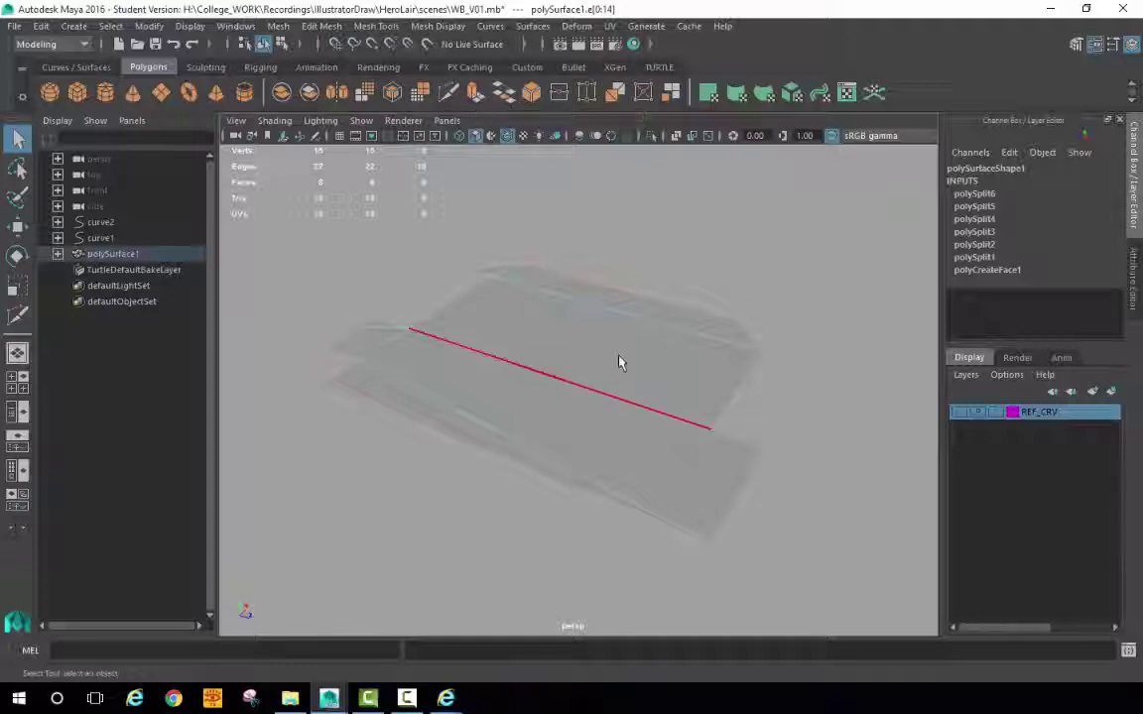
Step: Switch the floor to object selection and back to edge selection with its border edges
{"action": "right_click", "coordinate": [620, 360]}
{"action": "left_click", "coordinate": [596, 355]}
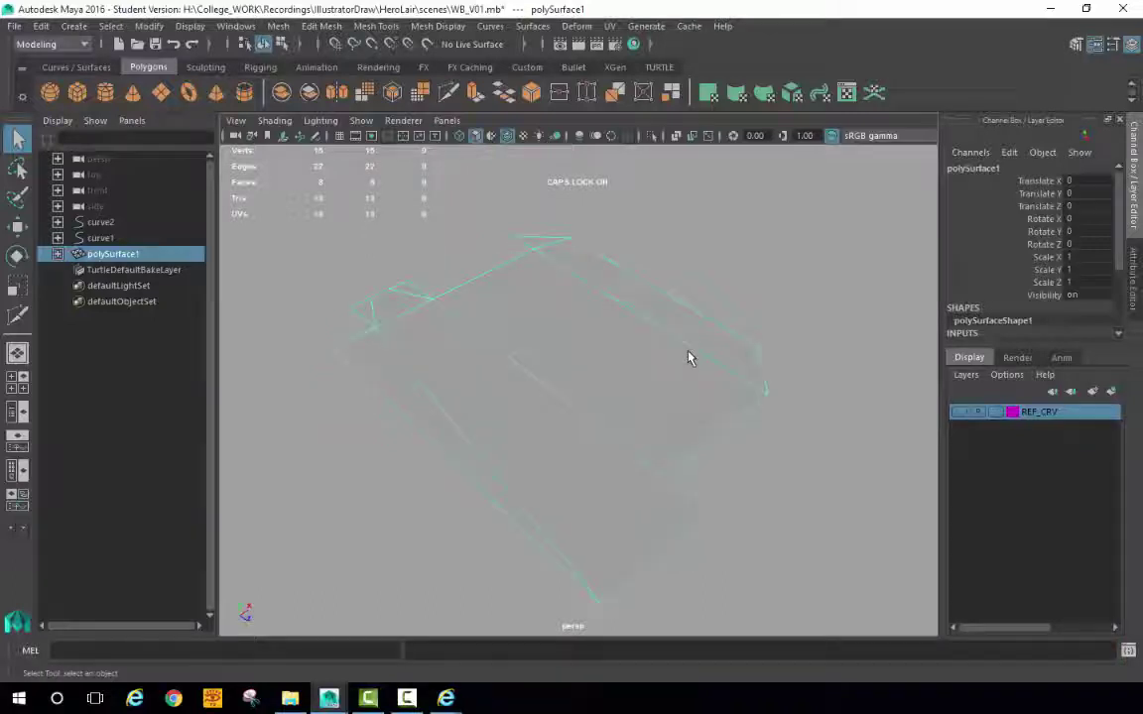
{"action": "right_click_drag", "start_coordinate": [685, 256], "coordinate": [688, 241]}
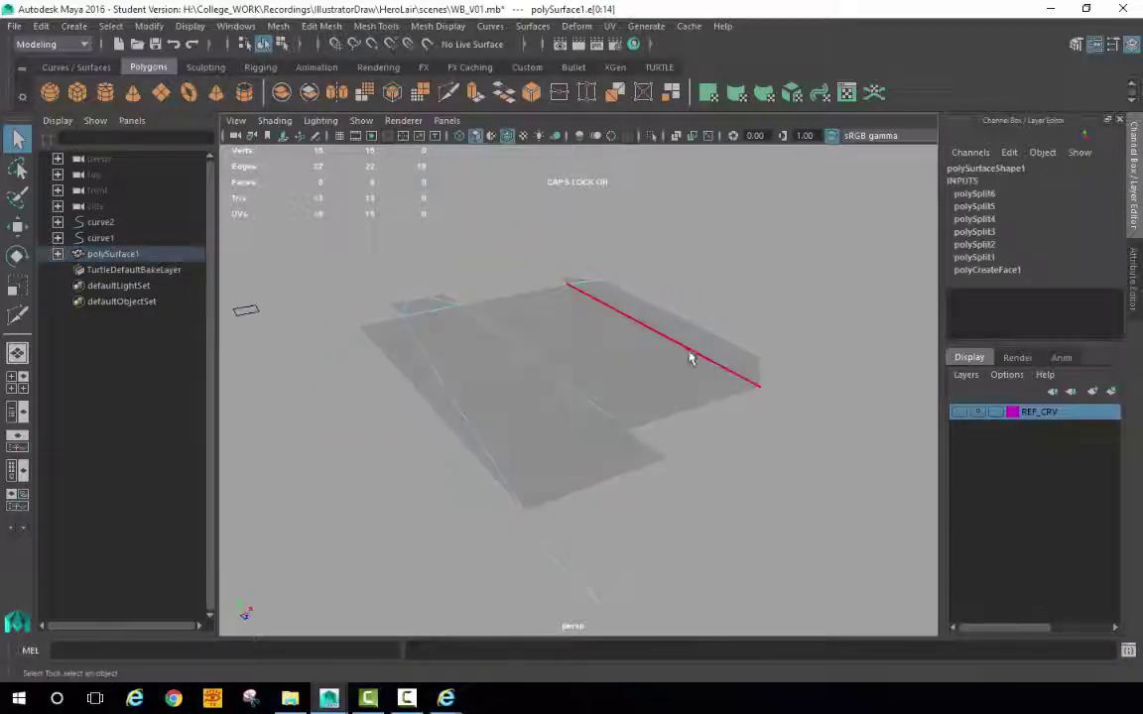
{"action": "right_click_drag", "start_coordinate": [688, 352], "coordinate": [691, 266]}
Step: Extrude the selected border edges upward into walls with a thickness of 300
{"action": "right_click", "coordinate": [631, 348], "text": "shift"}
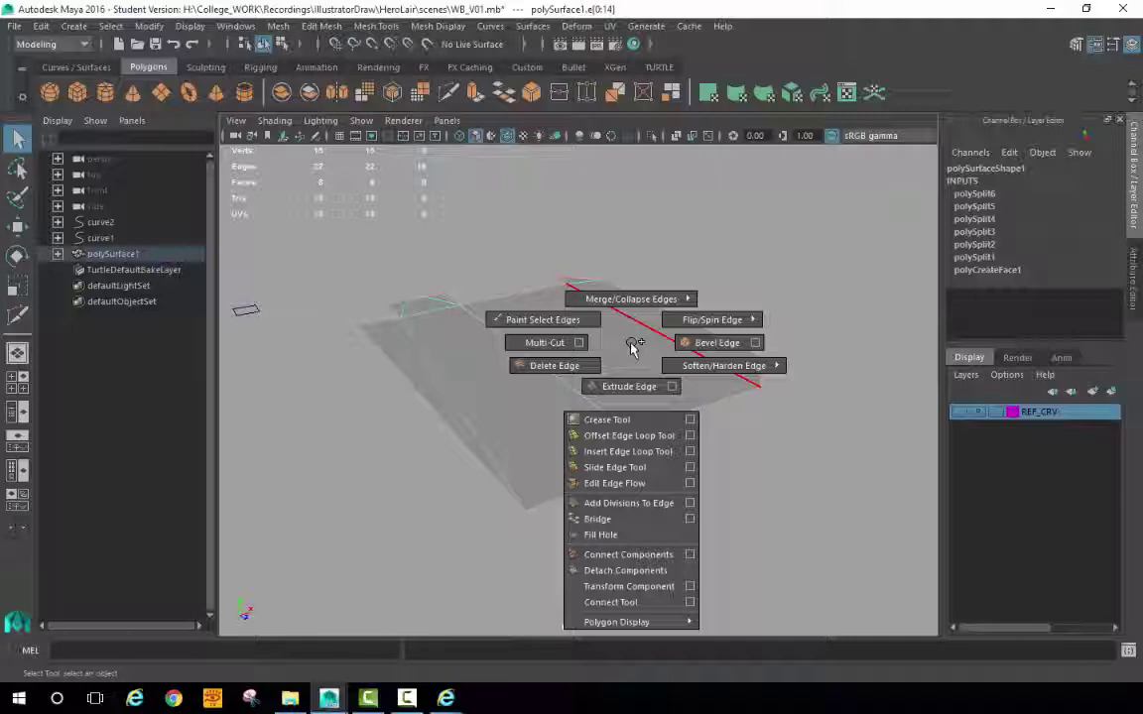
{"action": "left_click", "coordinate": [631, 387]}
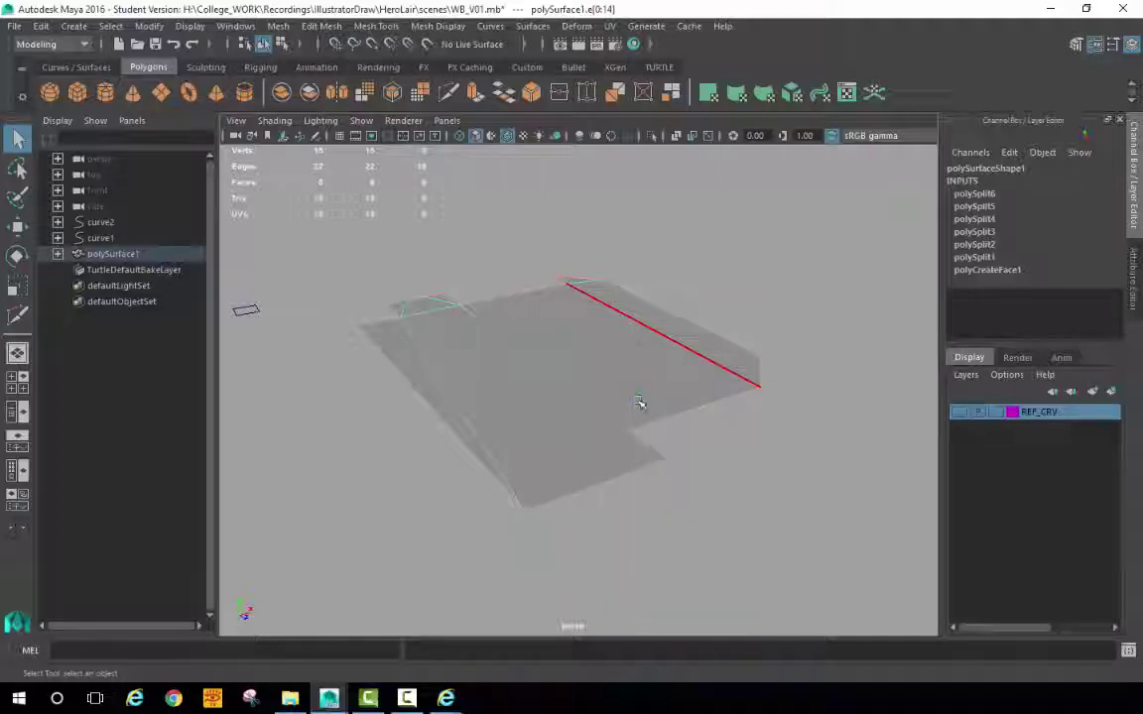
{"action": "left_click_drag", "start_coordinate": [656, 382], "coordinate": [504, 330], "text": "alt"}
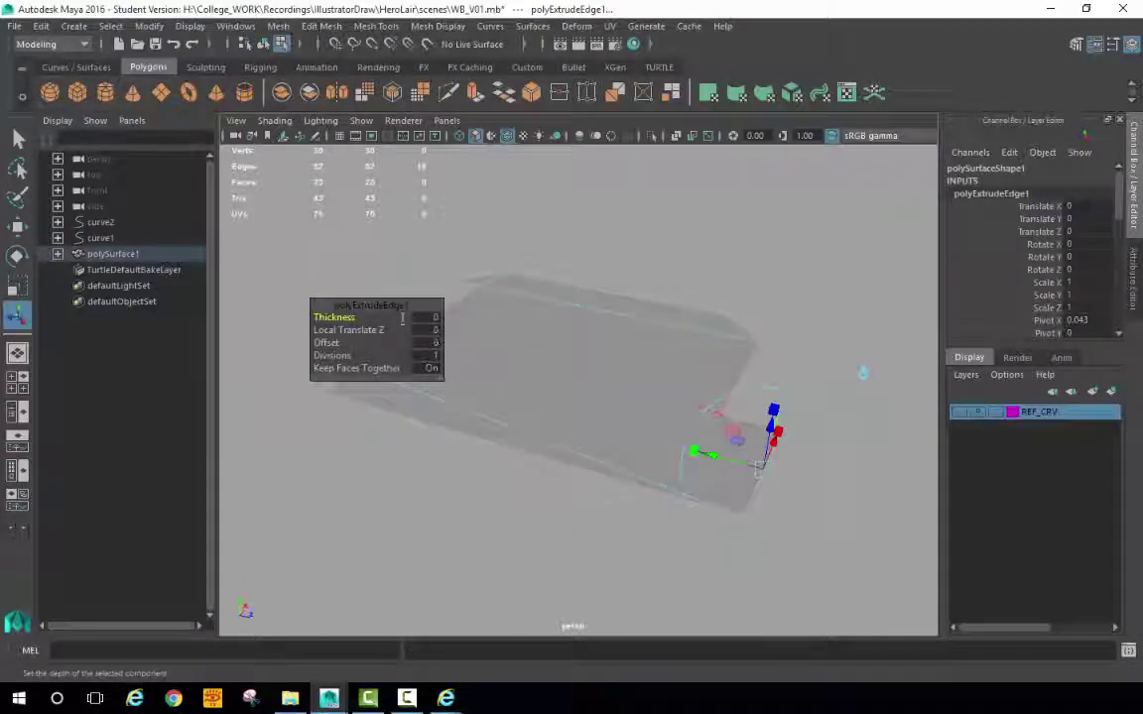
{"action": "left_click_drag", "start_coordinate": [377, 318], "coordinate": [451, 317]}
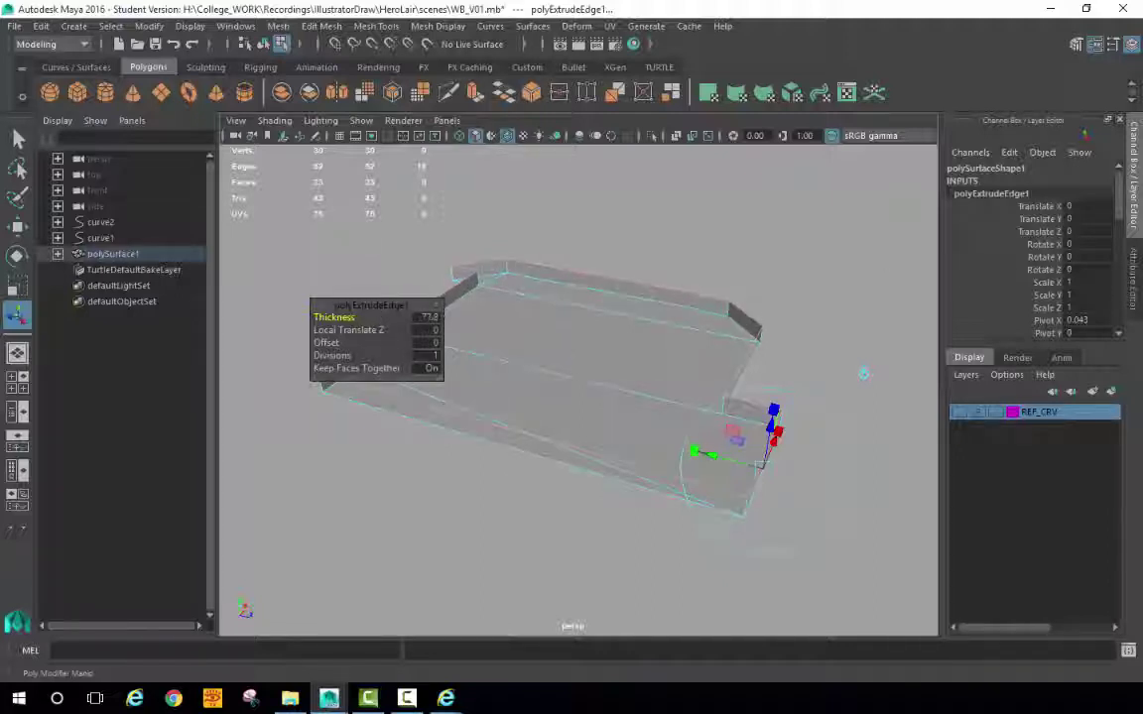
{"action": "left_click_drag", "start_coordinate": [342, 317], "coordinate": [364, 318]}
{"action": "left_click_drag", "start_coordinate": [392, 421], "coordinate": [487, 365], "text": "alt"}
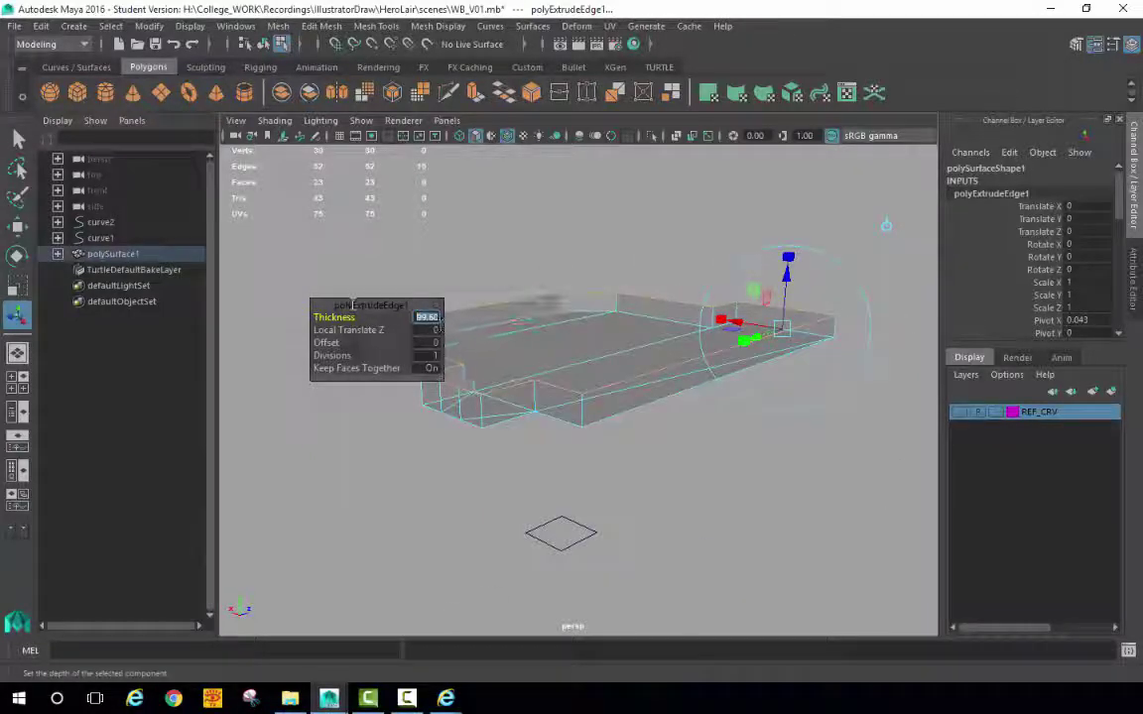
{"action": "type", "text": "300"}
{"action": "key", "text": "Return"}
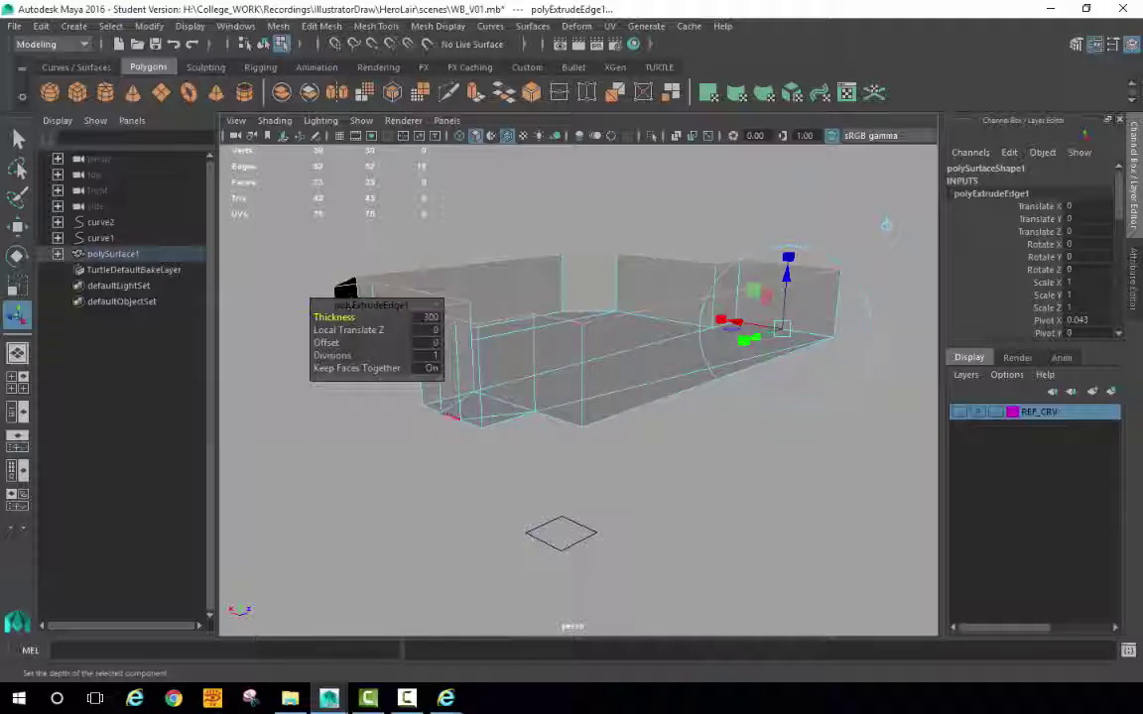
Step: Set the wall extrusion's thickness to 400
{"action": "left_click_drag", "start_coordinate": [584, 397], "coordinate": [438, 509], "text": "alt"}
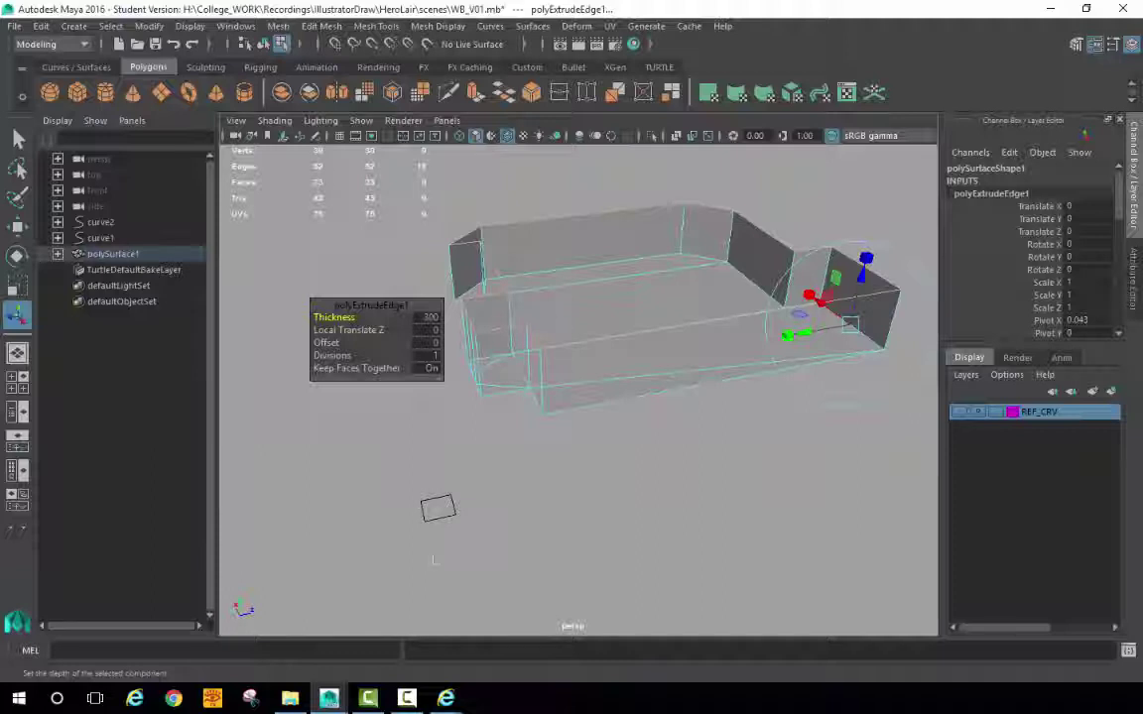
{"action": "left_click_drag", "start_coordinate": [435, 560], "coordinate": [478, 590], "text": "alt"}
{"action": "left_click_drag", "start_coordinate": [510, 544], "coordinate": [423, 389], "text": "alt"}
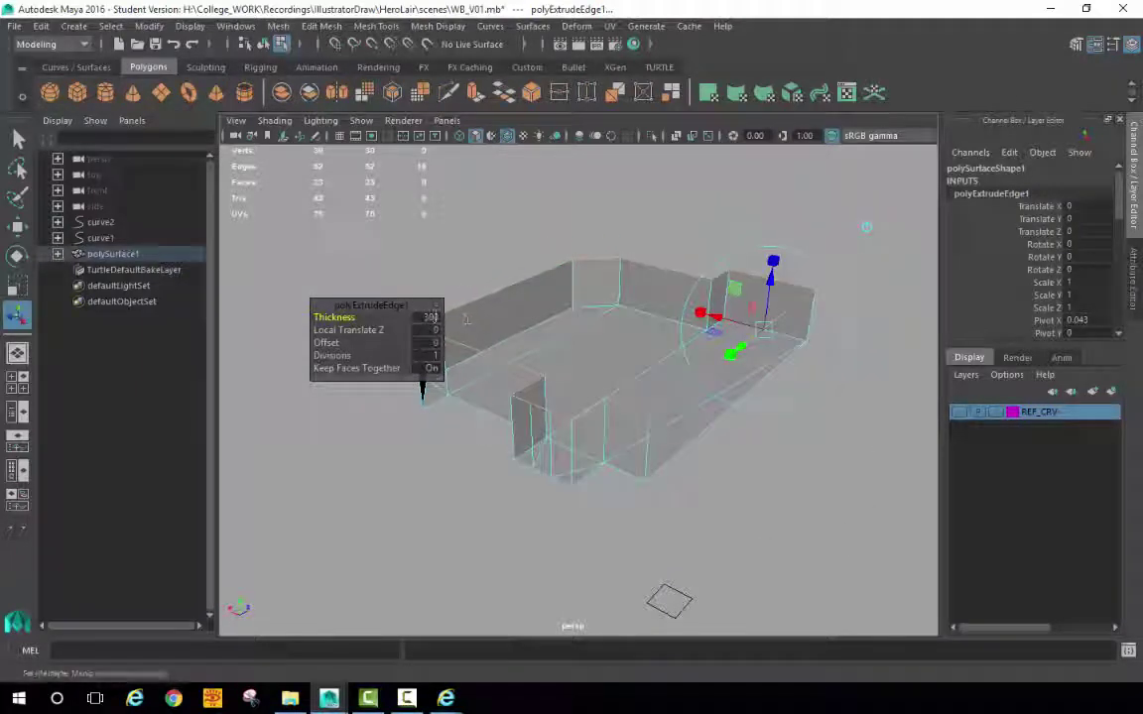
{"action": "left_click", "coordinate": [432, 317]}
{"action": "type", "text": "800"}
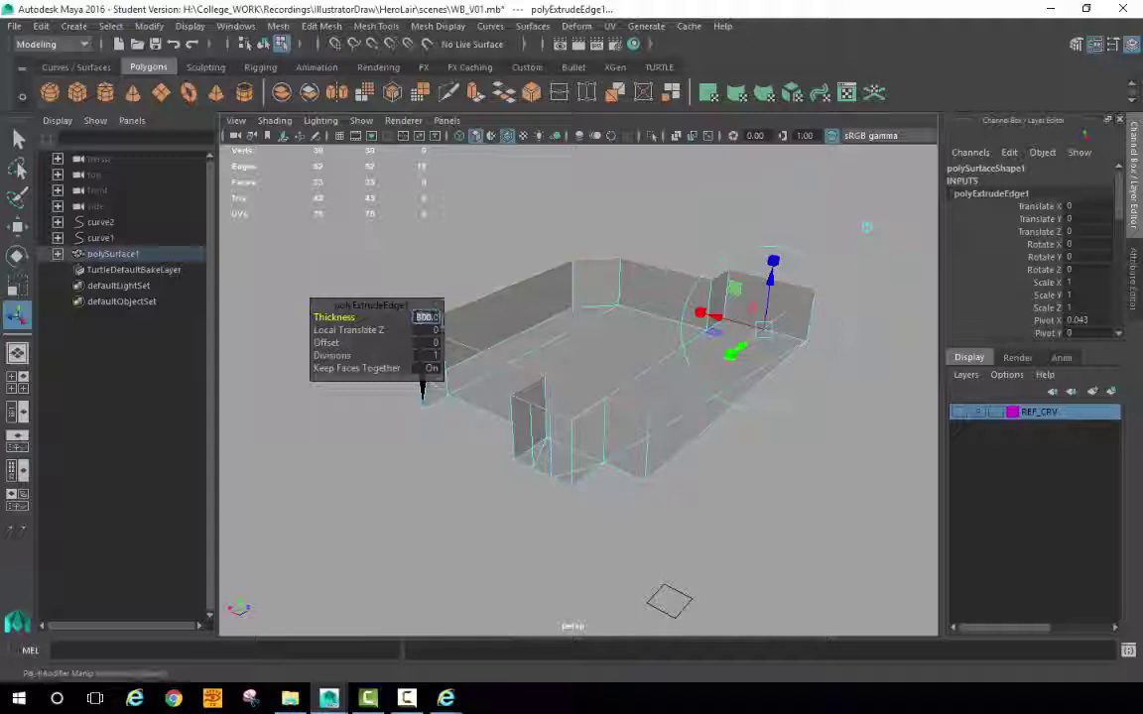
{"action": "type", "text": "4000"}
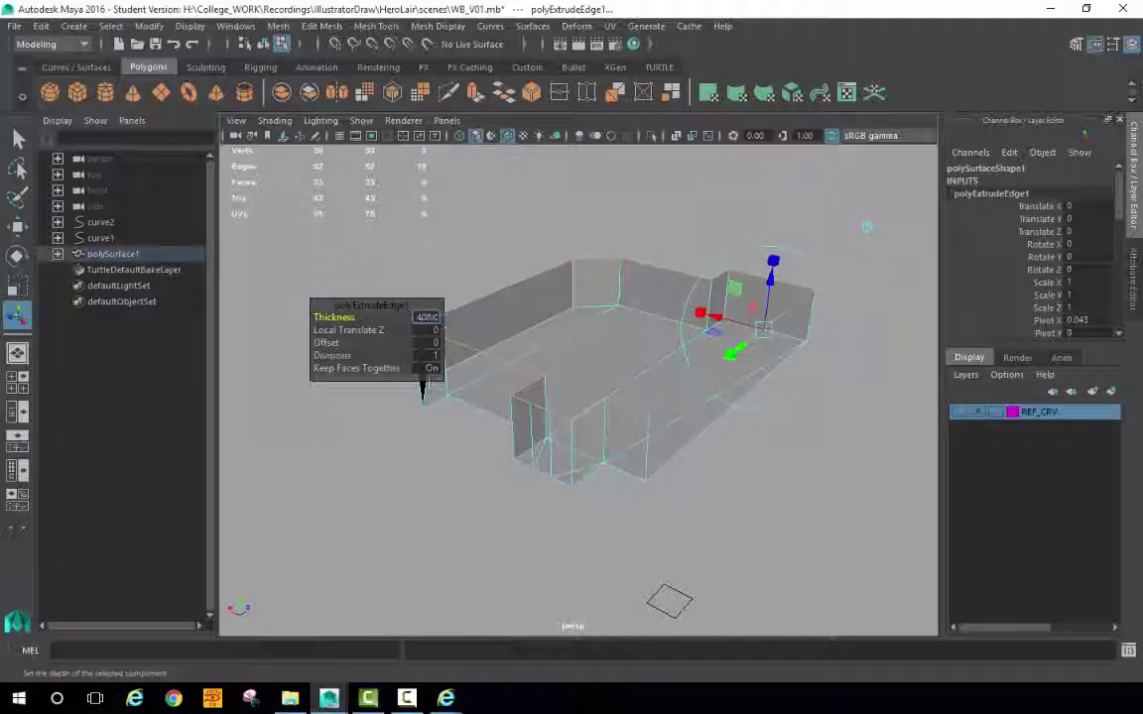
{"action": "key", "text": "Return"}
Step: Dismiss the extrusion's attribute options, return to object mode and deselect the room mesh
{"action": "left_click_drag", "start_coordinate": [732, 470], "coordinate": [751, 373], "text": "alt"}
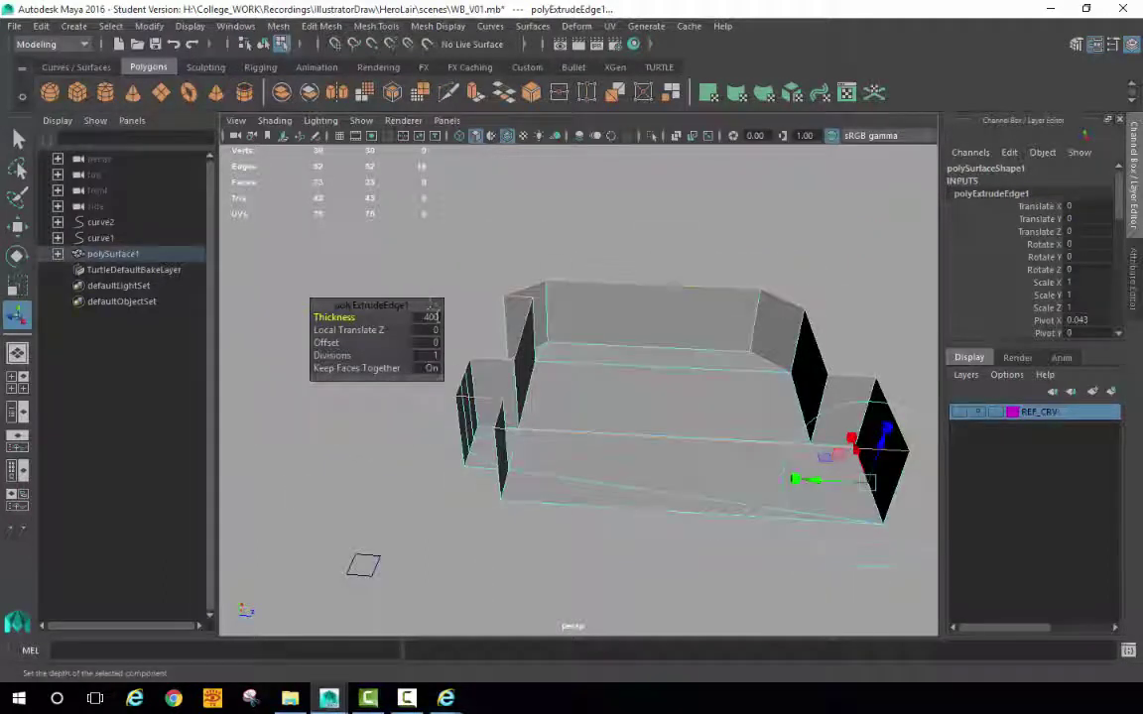
{"action": "left_click", "coordinate": [433, 308]}
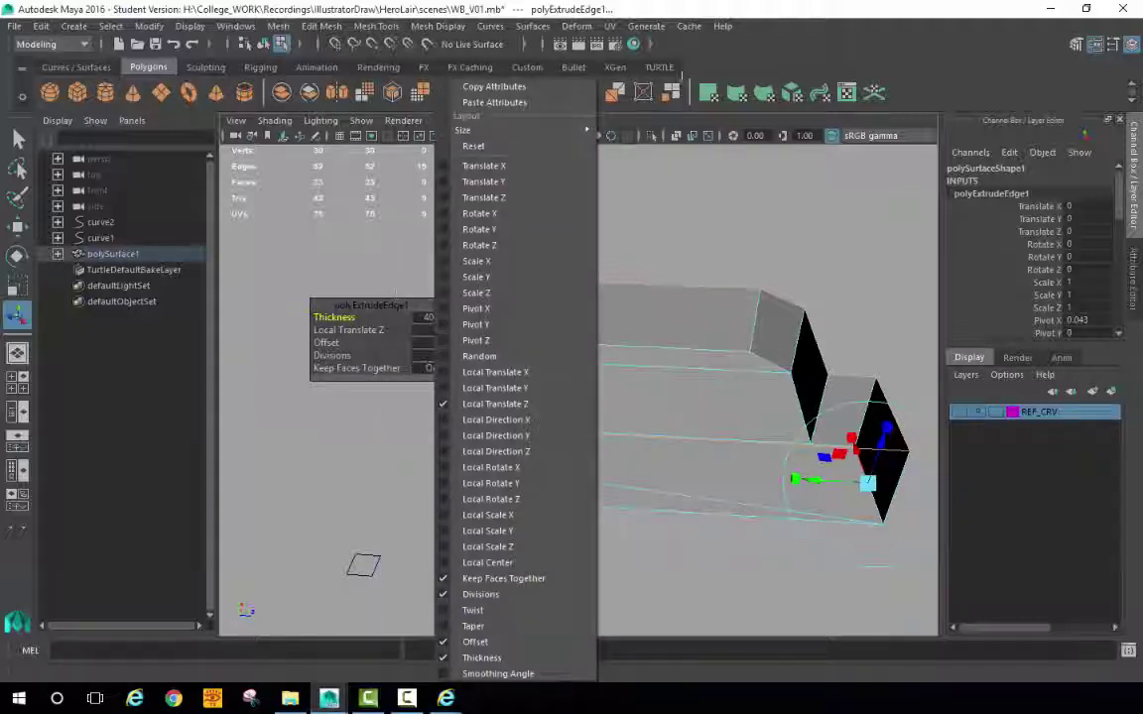
{"action": "left_click", "coordinate": [395, 286]}
{"action": "left_click_drag", "start_coordinate": [477, 258], "coordinate": [490, 254], "text": "alt"}
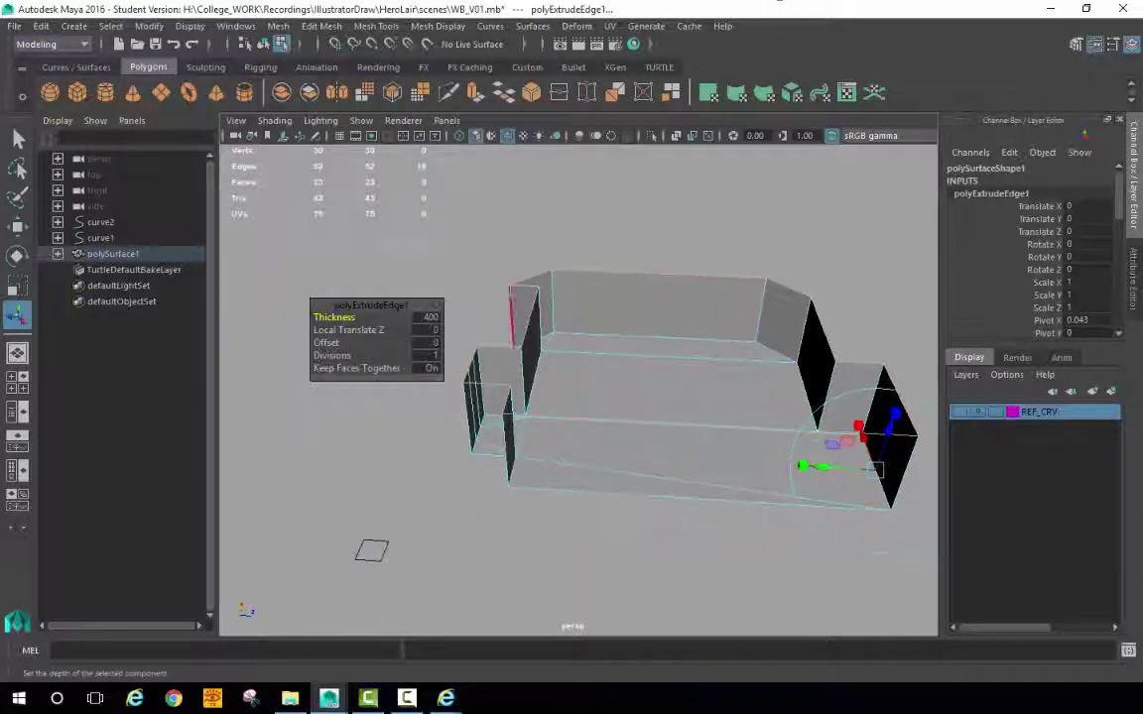
{"action": "key", "text": "F8"}
{"action": "left_click", "coordinate": [749, 270]}
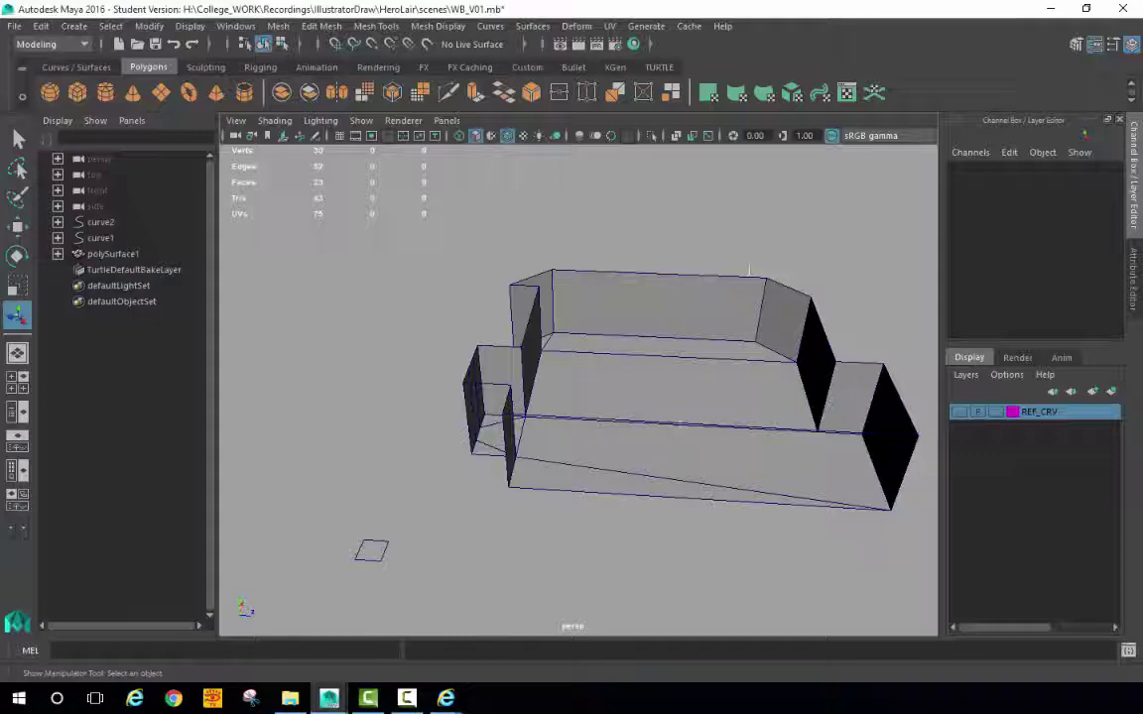
Step: Examine the extruded walls from inside and outside the room, checking height and back-face culling
{"action": "left_click_drag", "start_coordinate": [750, 270], "coordinate": [651, 307], "text": "alt"}
{"action": "right_click_drag", "start_coordinate": [651, 307], "coordinate": [692, 390], "text": "alt"}
{"action": "left_click_drag", "start_coordinate": [692, 390], "coordinate": [581, 407], "text": "alt"}
{"action": "right_click_drag", "start_coordinate": [581, 407], "coordinate": [671, 446], "text": "alt"}
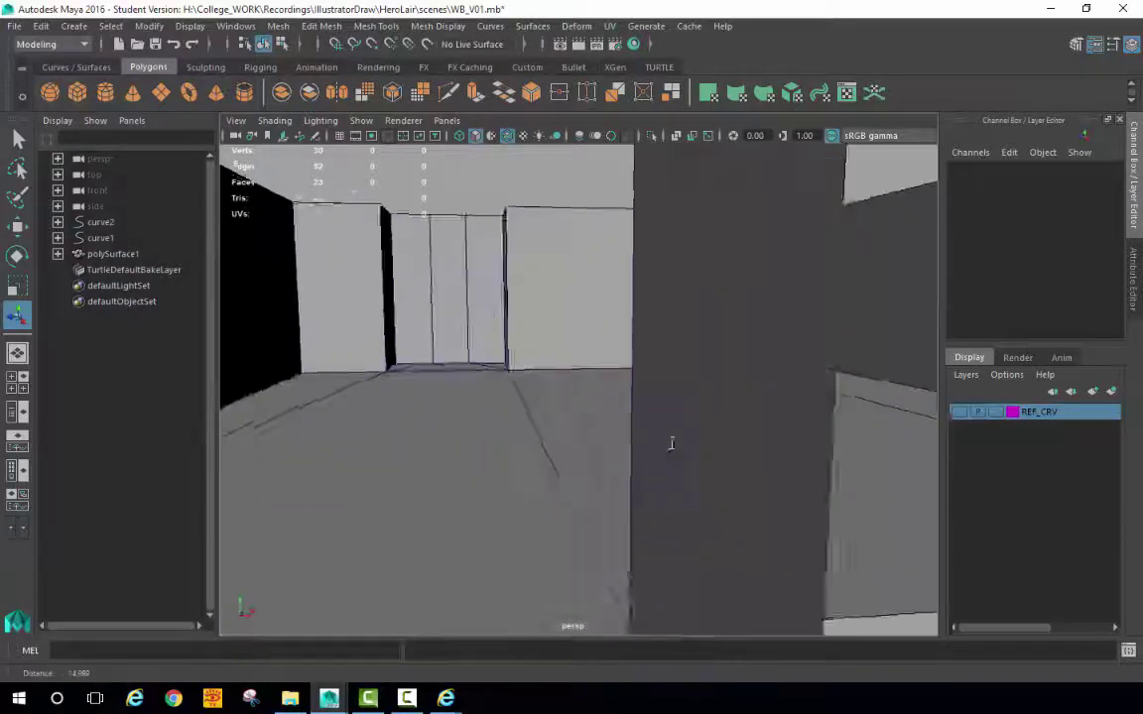
{"action": "left_click_drag", "start_coordinate": [671, 443], "coordinate": [283, 458], "text": "alt"}
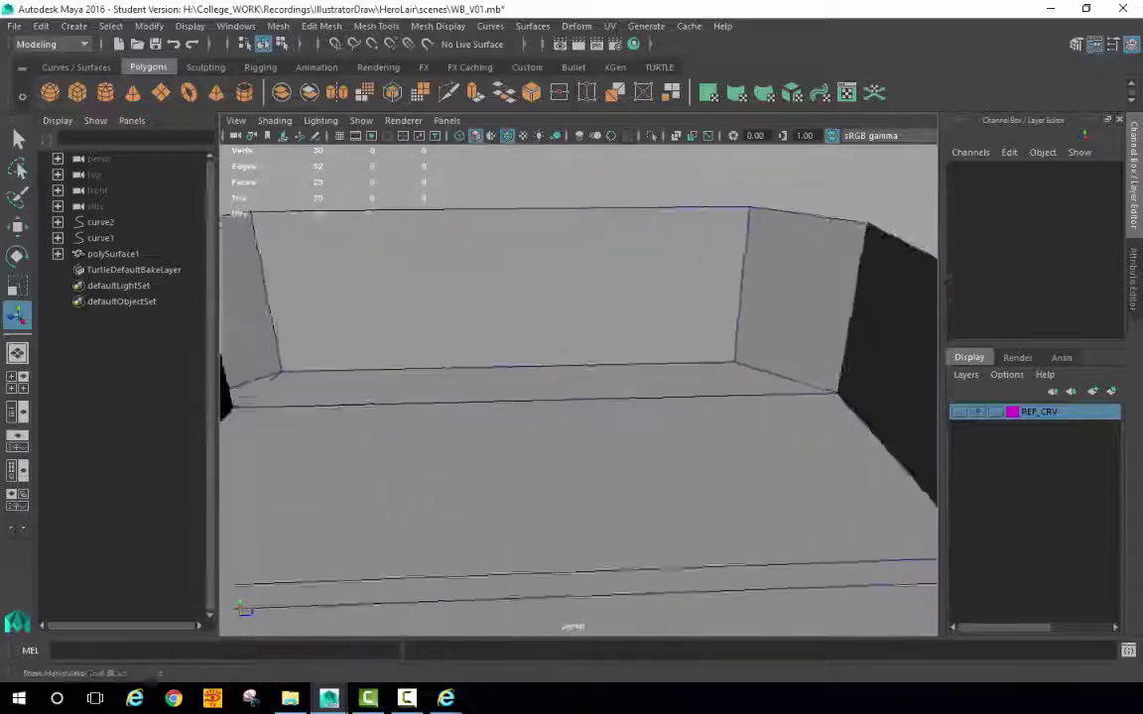
{"action": "right_click_drag", "start_coordinate": [655, 382], "coordinate": [556, 372], "text": "alt"}
{"action": "middle_click_drag", "start_coordinate": [635, 397], "coordinate": [607, 342], "text": "alt"}
{"action": "left_click_drag", "start_coordinate": [645, 333], "coordinate": [510, 344], "text": "alt"}
{"action": "middle_click_drag", "start_coordinate": [540, 412], "coordinate": [546, 362], "text": "alt"}
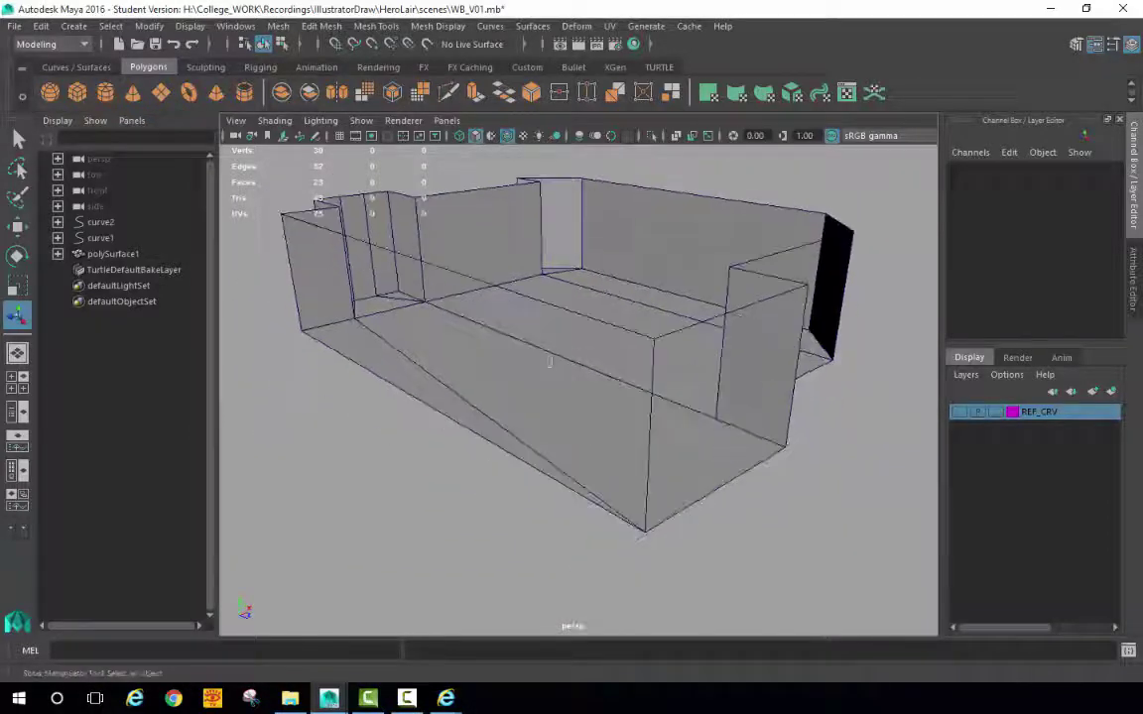
{"action": "left_click_drag", "start_coordinate": [548, 362], "coordinate": [531, 357], "text": "alt"}
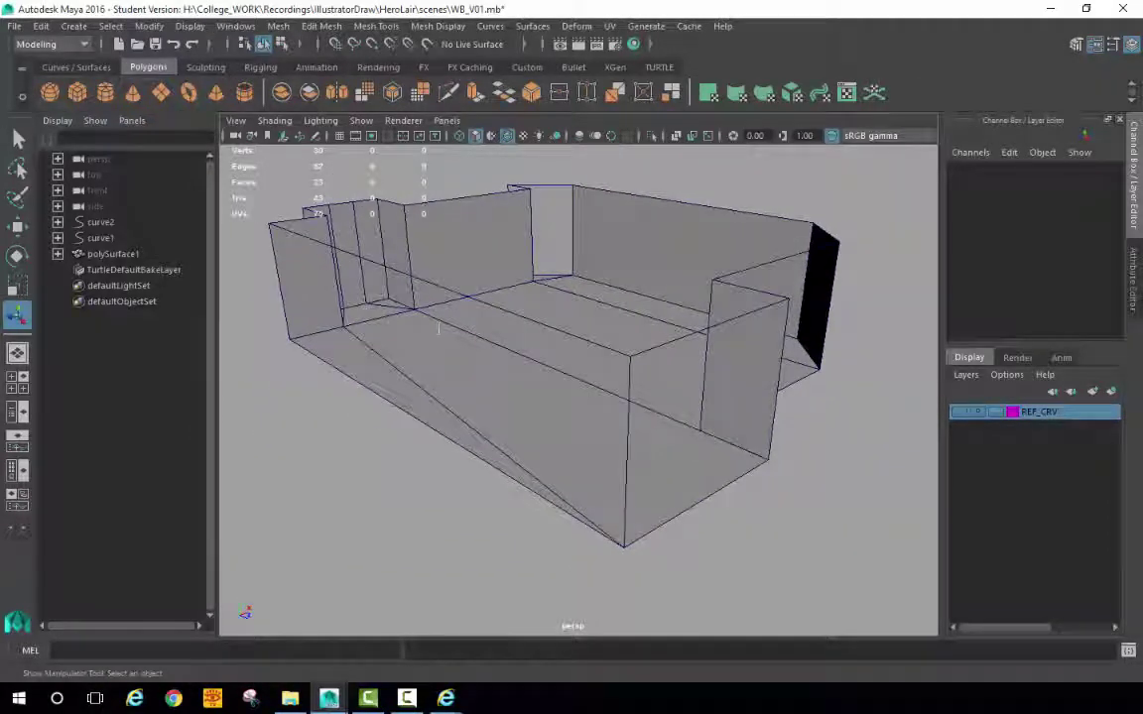
Step: Select the room mesh, enlarge the channel list and inspect the polyExtrudeEdge1 attributes, including Thickness
{"action": "left_click", "coordinate": [751, 315]}
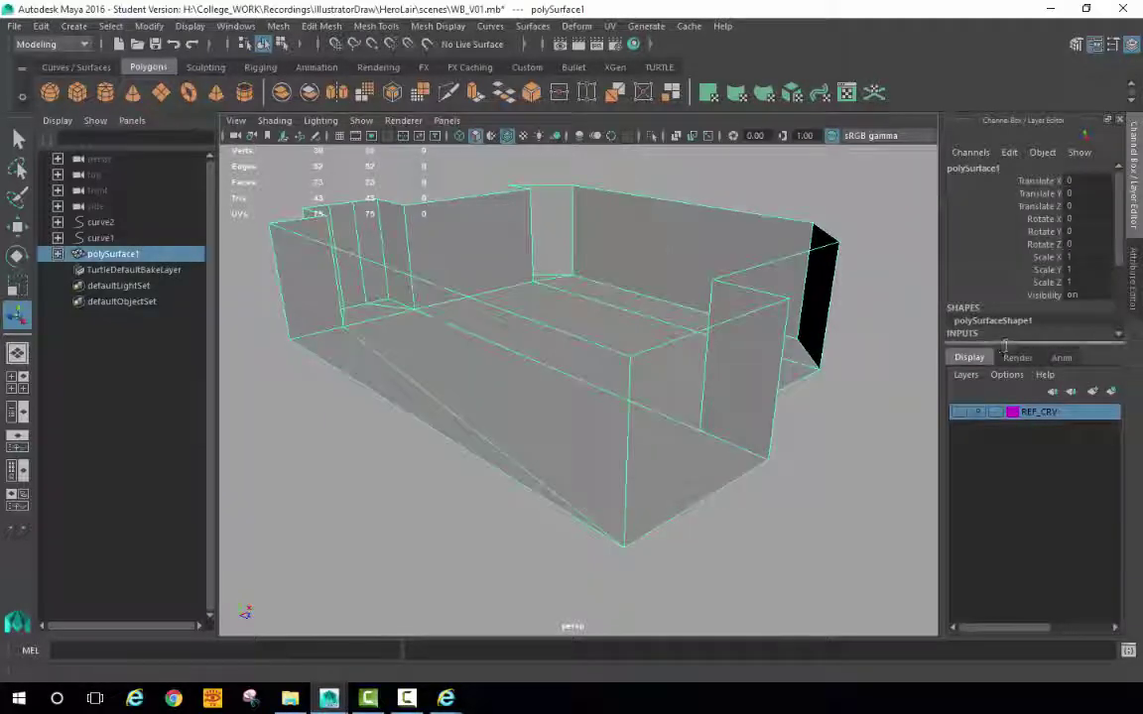
{"action": "left_click_drag", "start_coordinate": [1006, 345], "coordinate": [1006, 464]}
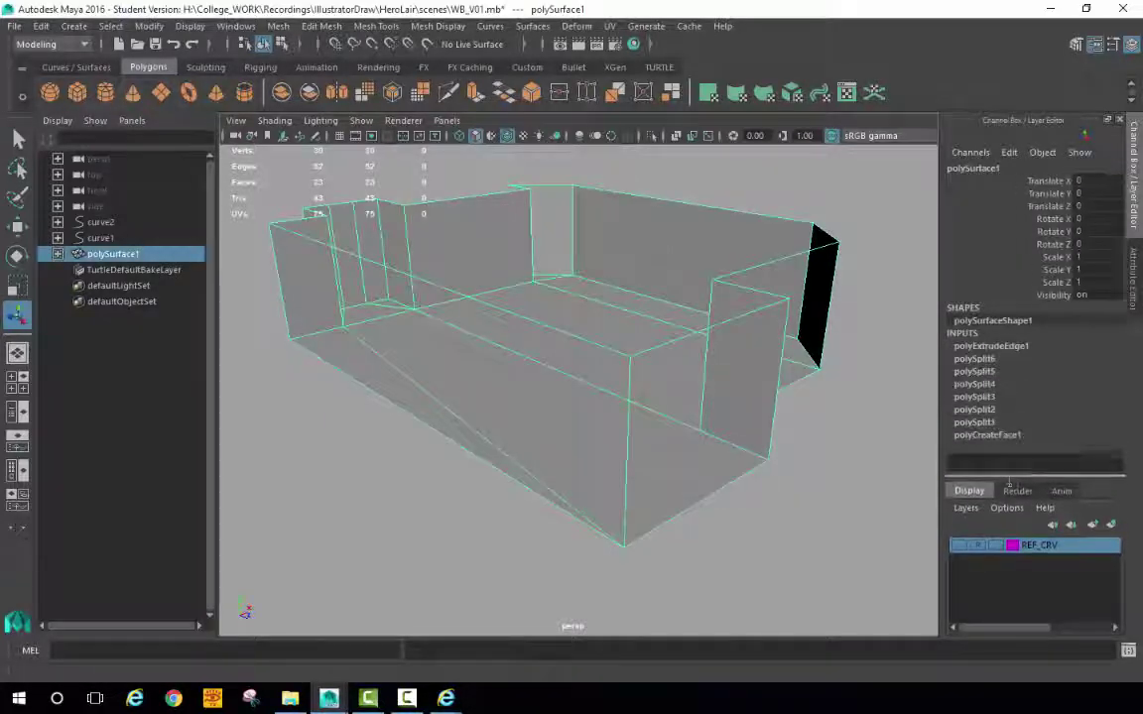
{"action": "left_click", "coordinate": [1005, 346]}
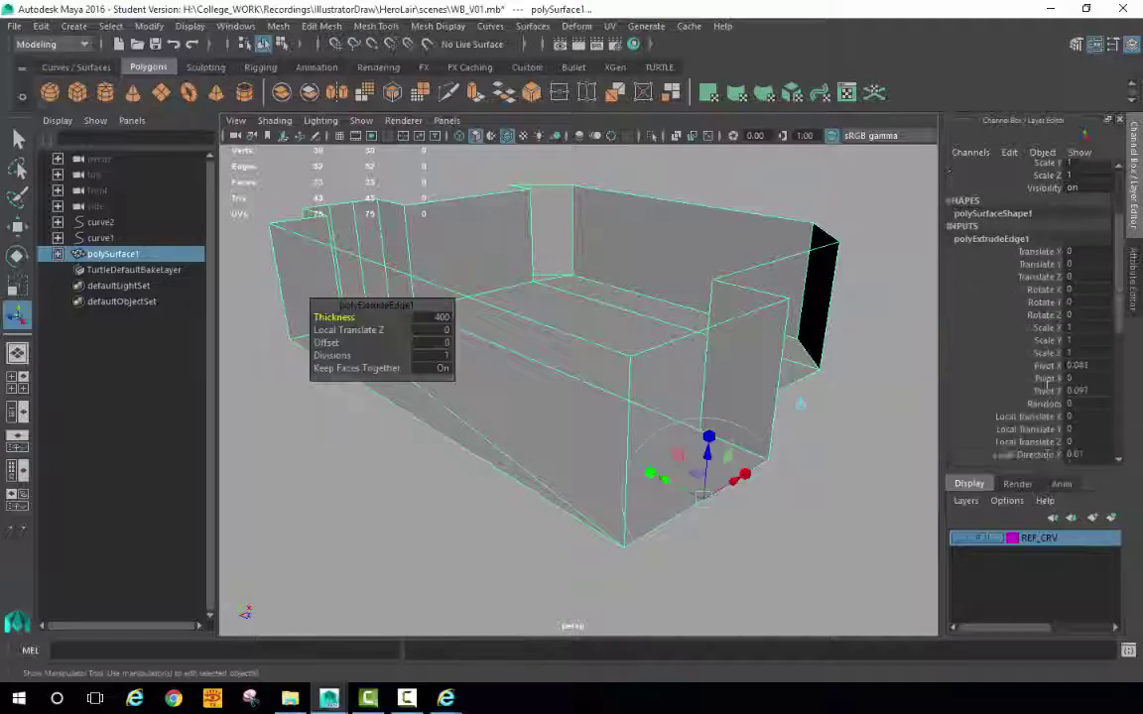
{"action": "scroll", "coordinate": [1094, 323], "scroll_direction": "down", "scroll_amount": 3}
{"action": "scroll", "coordinate": [1094, 324], "scroll_direction": "down", "scroll_amount": 3}
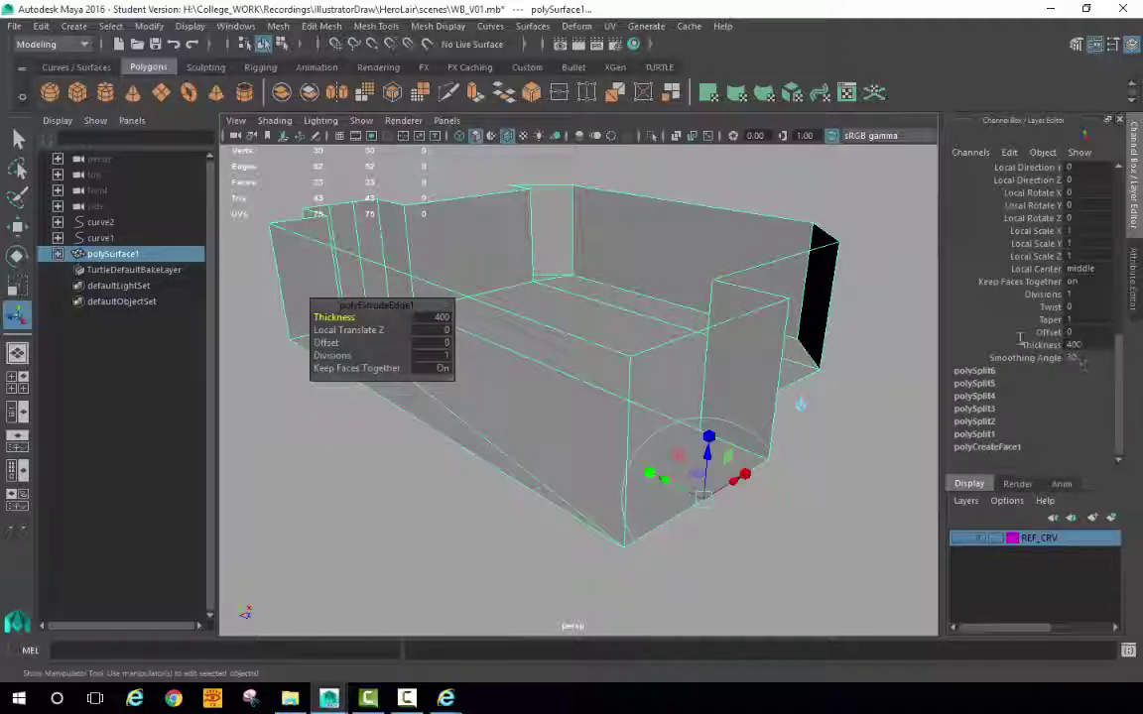
{"action": "scroll", "coordinate": [969, 309], "scroll_direction": "up", "scroll_amount": 5}
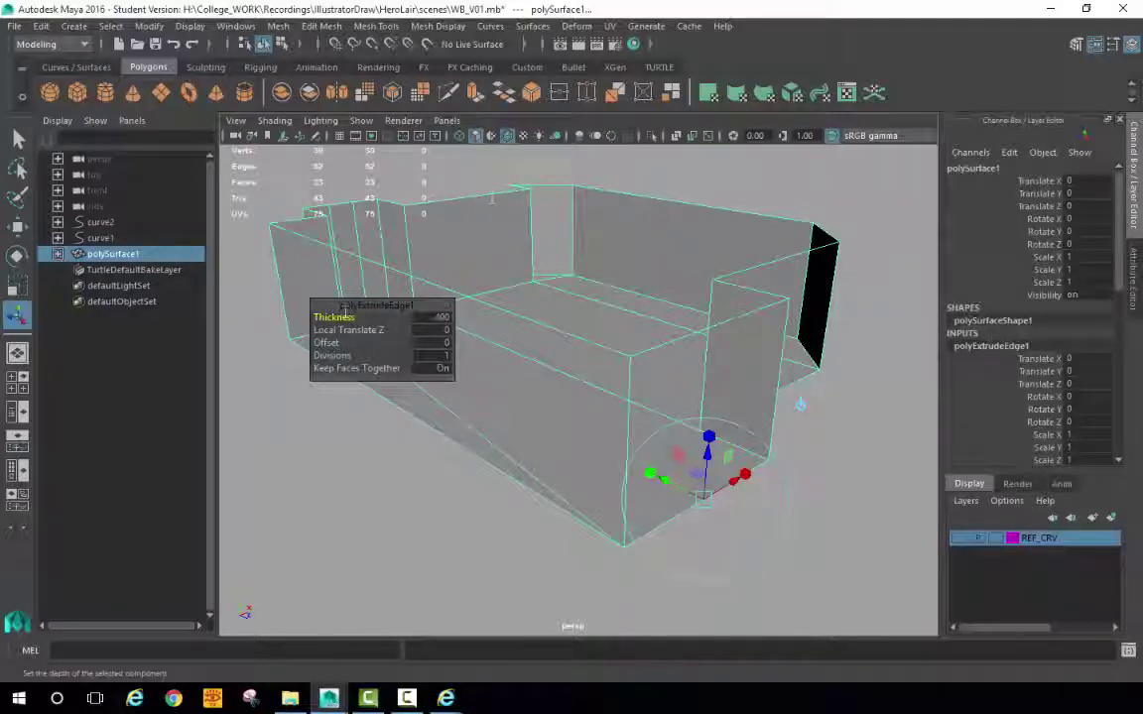
Step: Change the wall extrusion's thickness to 403.7, then open the value for editing in its construction history
{"action": "left_click_drag", "start_coordinate": [345, 312], "coordinate": [418, 314]}
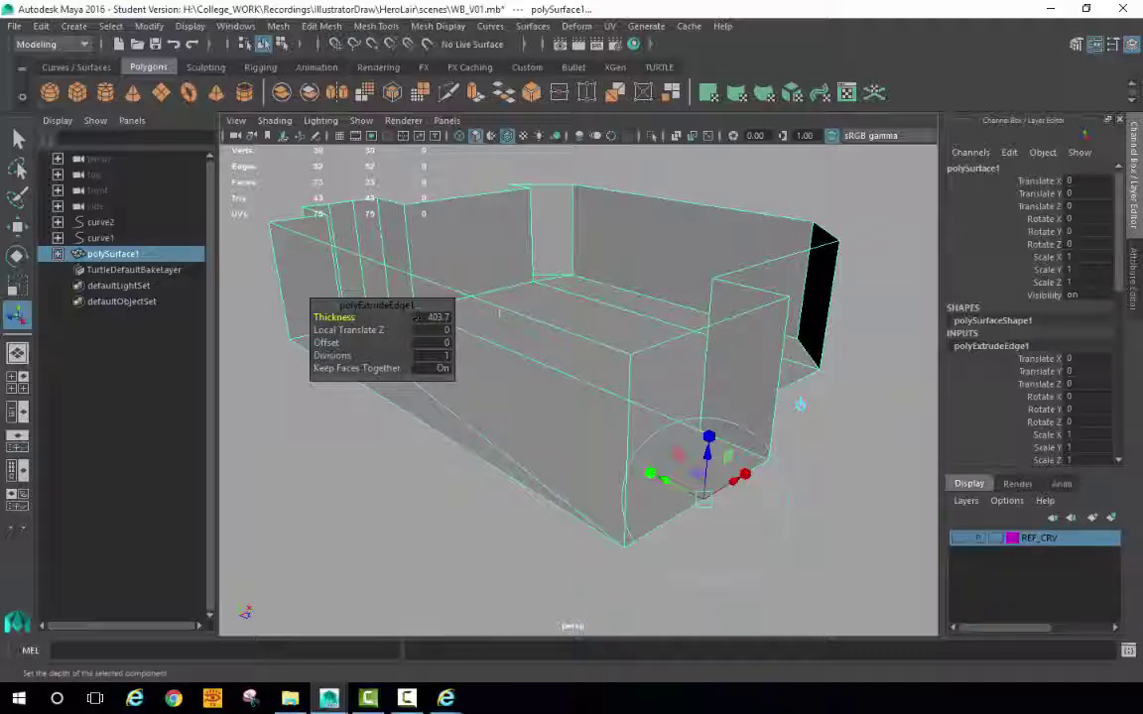
{"action": "scroll", "coordinate": [984, 431], "scroll_direction": "down", "scroll_amount": 8}
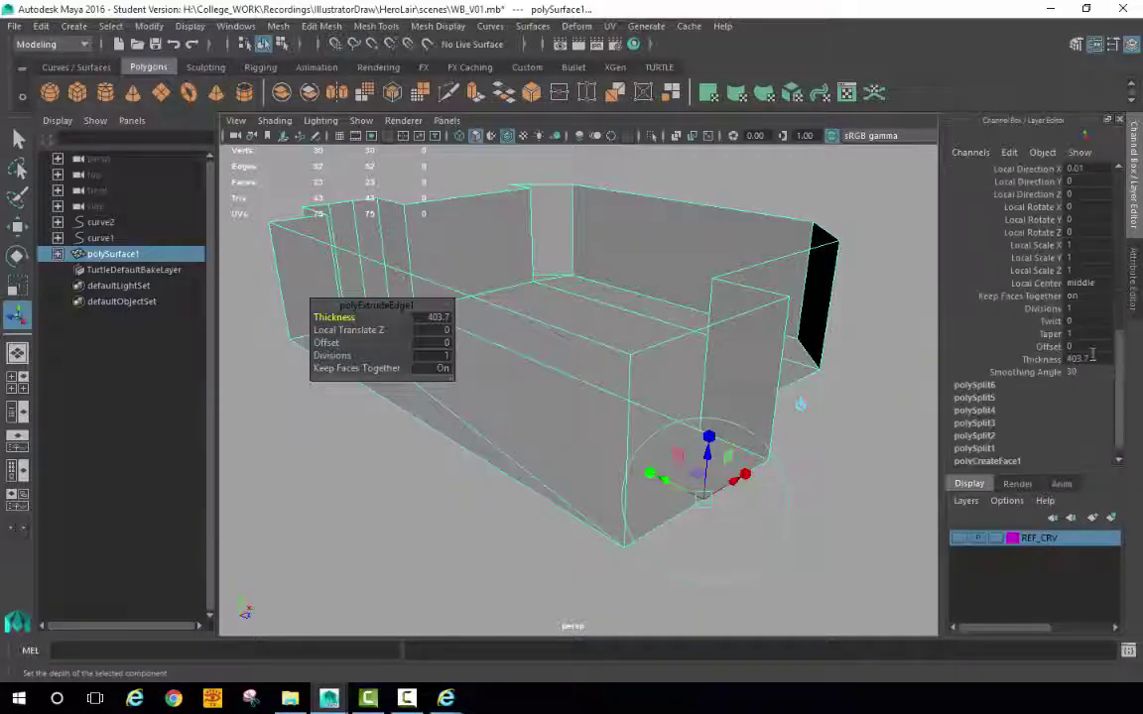
{"action": "left_click", "coordinate": [1092, 357]}
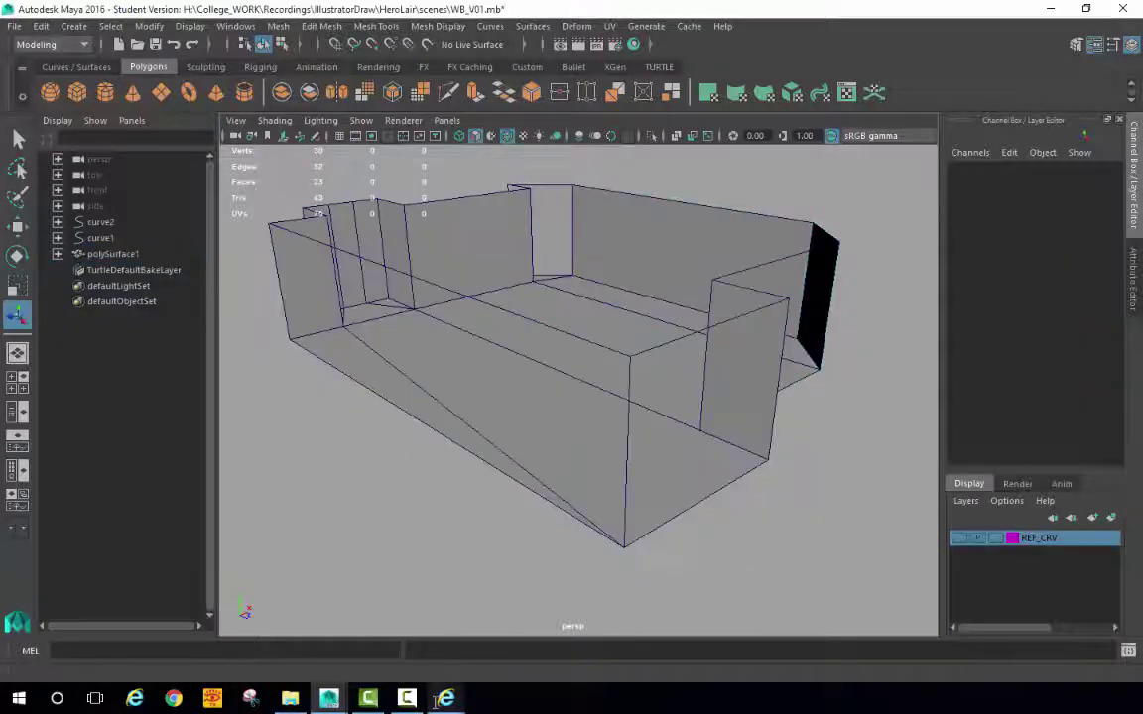
Step: Switch to the browser's Week 10 page and read the remaining lesson objectives
{"action": "mouse_move", "coordinate": [446, 699]}
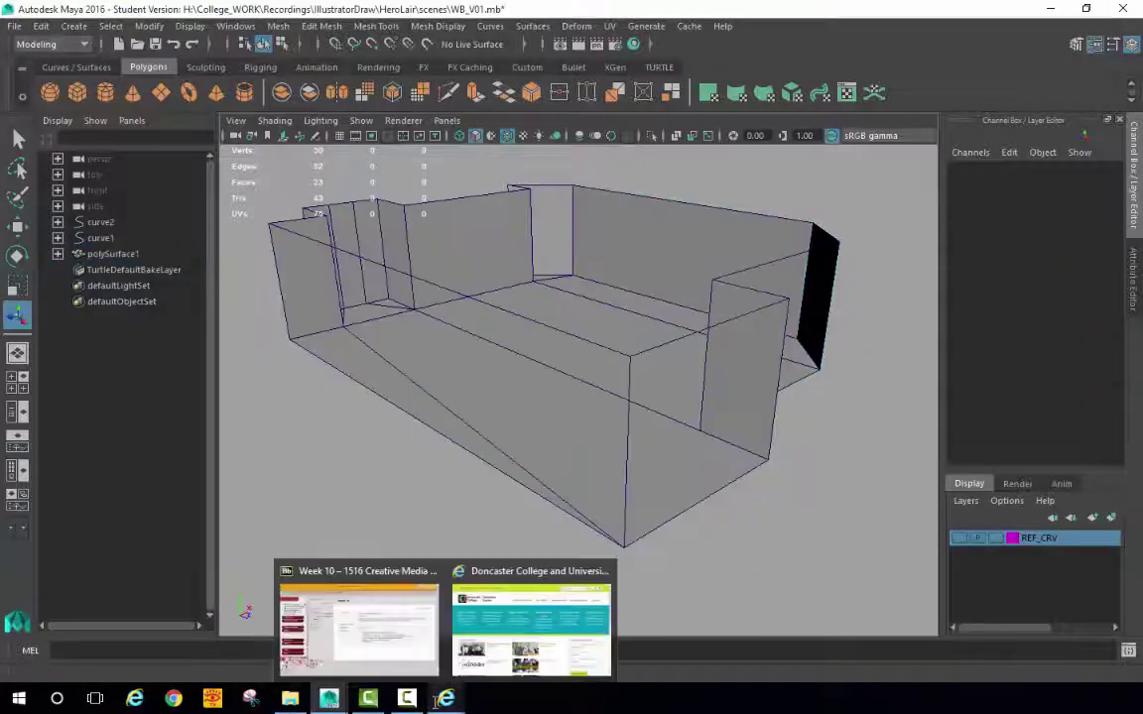
{"action": "left_click", "coordinate": [360, 620]}
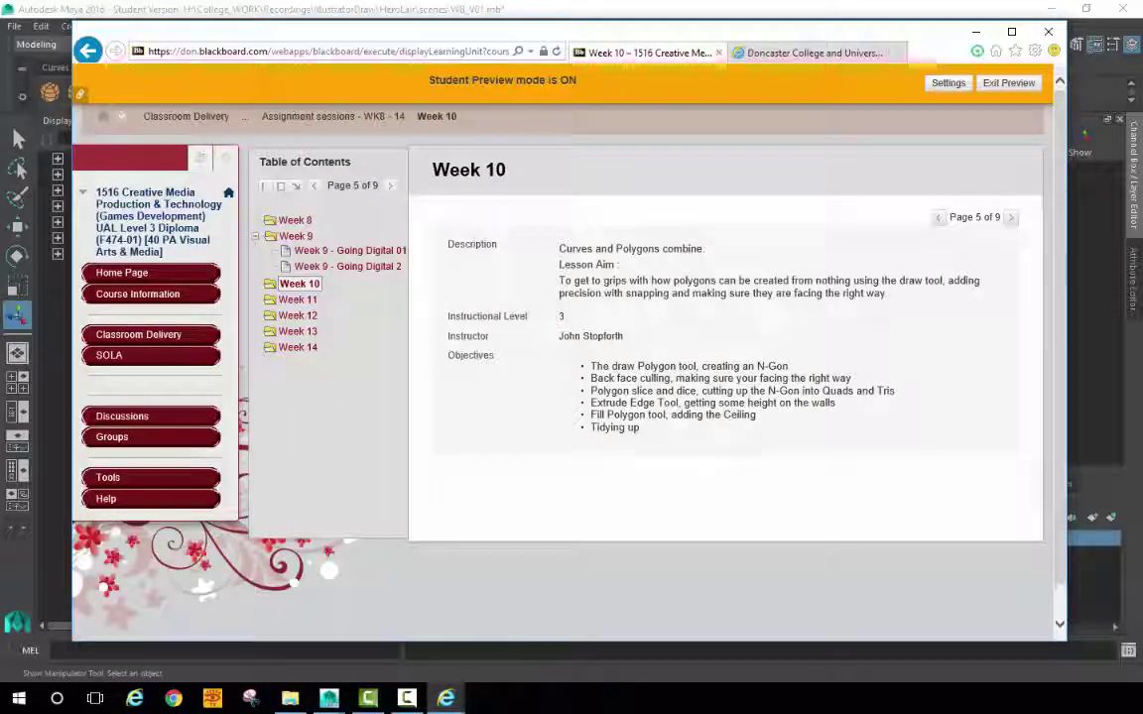
Step: Switch back to Maya, select the open border edges along the tops of the walls, and use Fill Hole to create a ceiling
{"action": "left_click", "coordinate": [976, 32]}
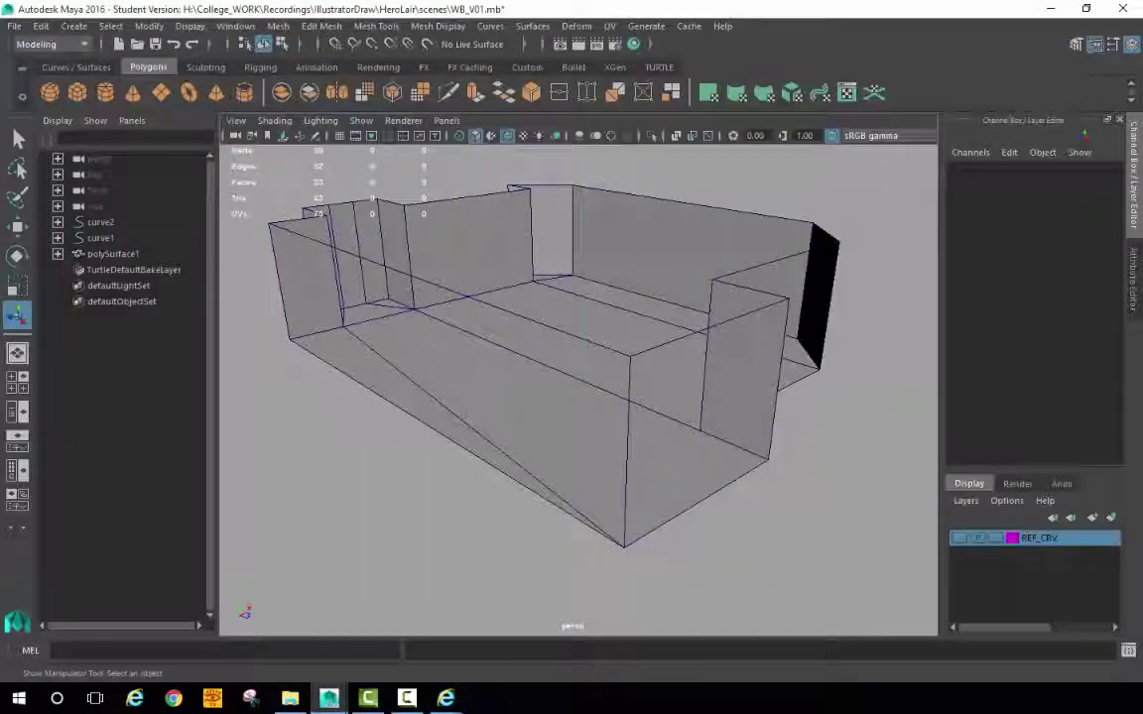
{"action": "left_click_drag", "start_coordinate": [666, 401], "coordinate": [736, 429], "text": "alt"}
{"action": "right_click_drag", "start_coordinate": [707, 179], "coordinate": [707, 139]}
{"action": "left_click", "coordinate": [702, 179]}
{"action": "left_click_drag", "start_coordinate": [610, 279], "coordinate": [470, 214], "text": "alt"}
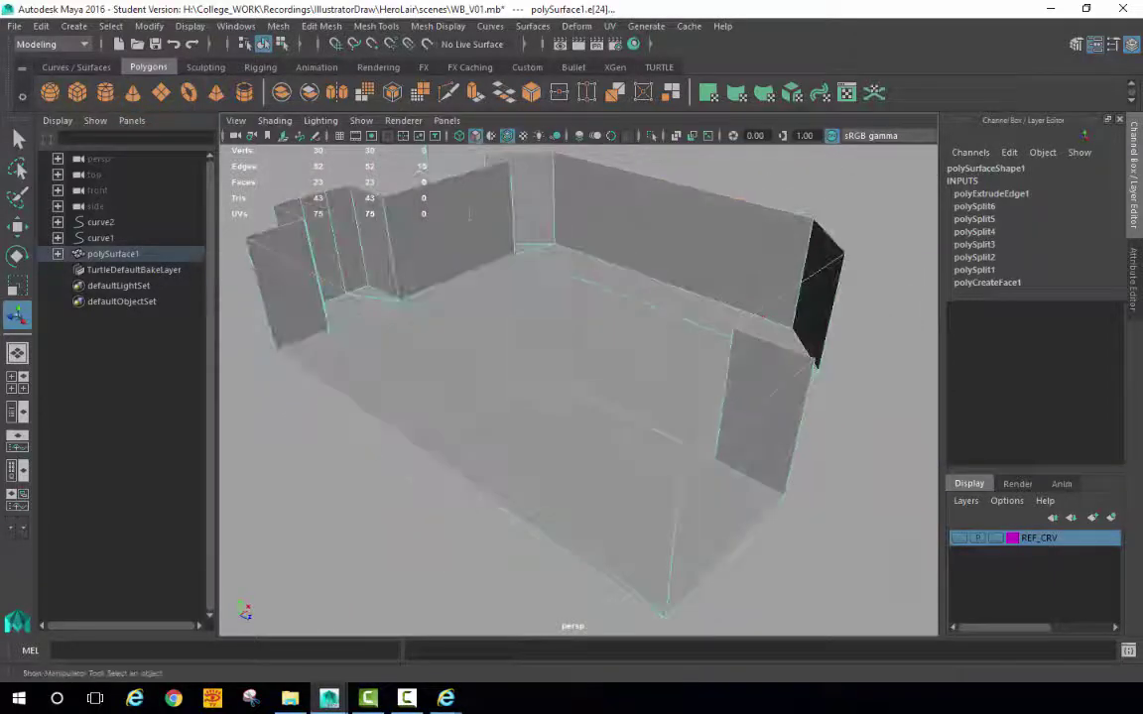
{"action": "left_click", "coordinate": [553, 203]}
{"action": "right_click", "coordinate": [835, 191], "text": "shift"}
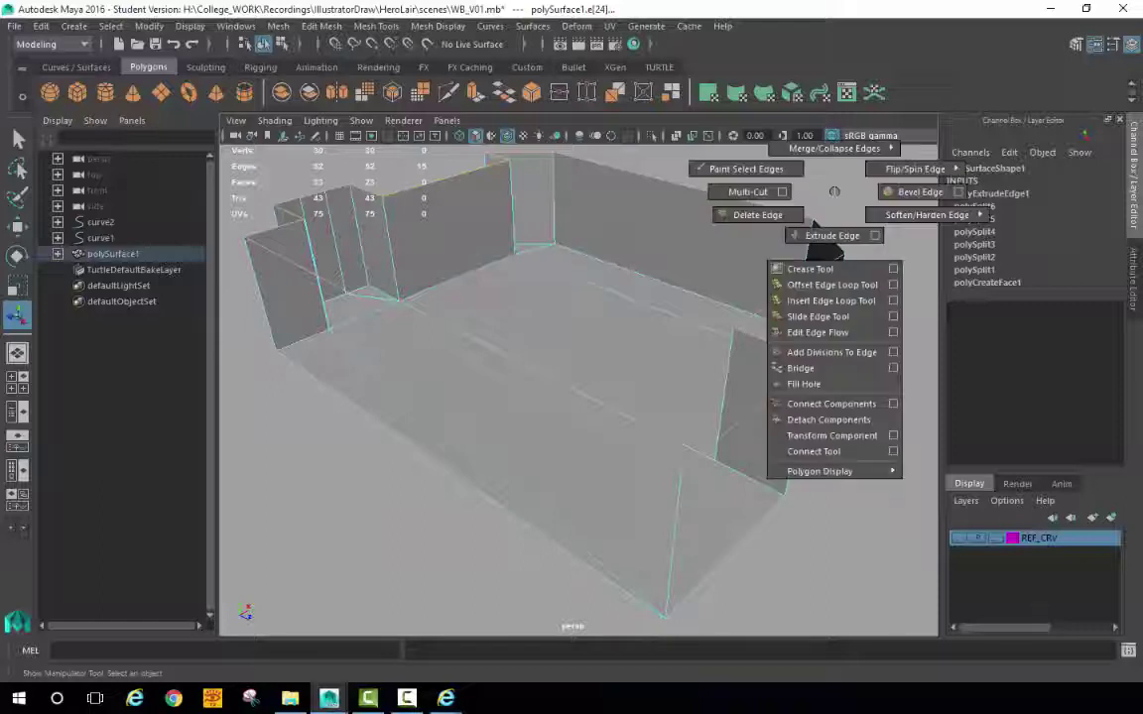
{"action": "left_click", "coordinate": [804, 385]}
Step: Check the new ceiling from inside the room, and select the ceiling face in Face mode
{"action": "left_click_drag", "start_coordinate": [620, 618], "coordinate": [609, 300], "text": "alt"}
{"action": "right_click_drag", "start_coordinate": [607, 299], "coordinate": [993, 508], "text": "alt"}
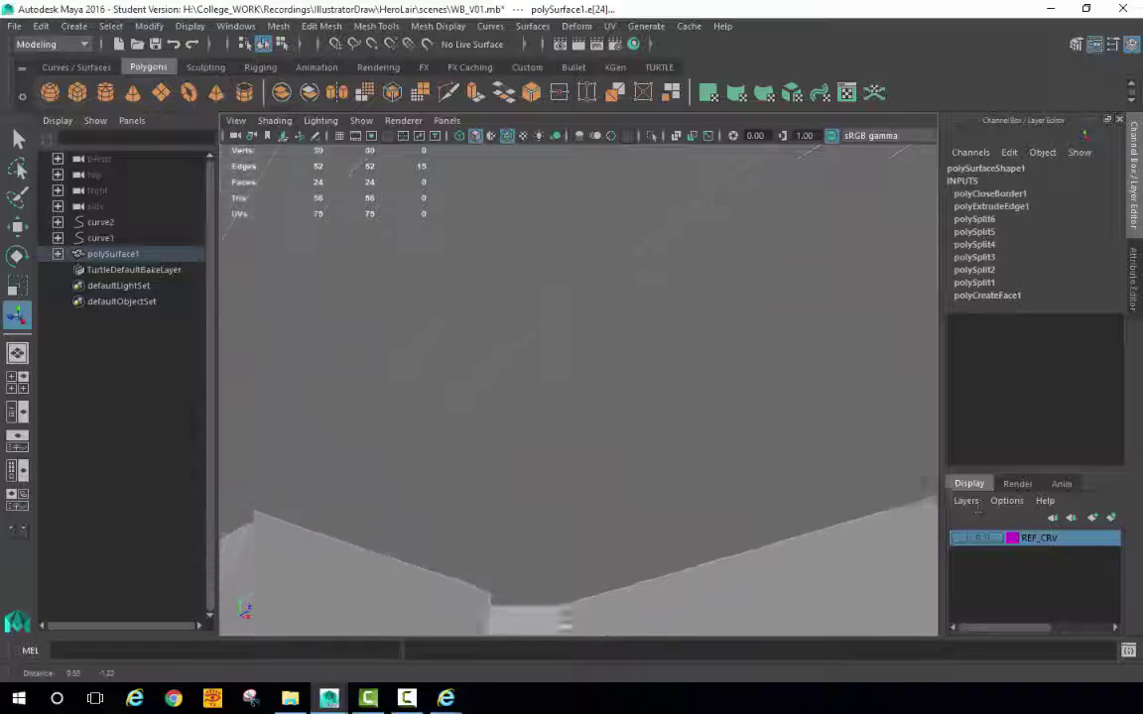
{"action": "middle_click_drag", "start_coordinate": [695, 447], "coordinate": [685, 291], "text": "alt"}
{"action": "scroll", "coordinate": [687, 413], "scroll_direction": "down", "scroll_amount": 10}
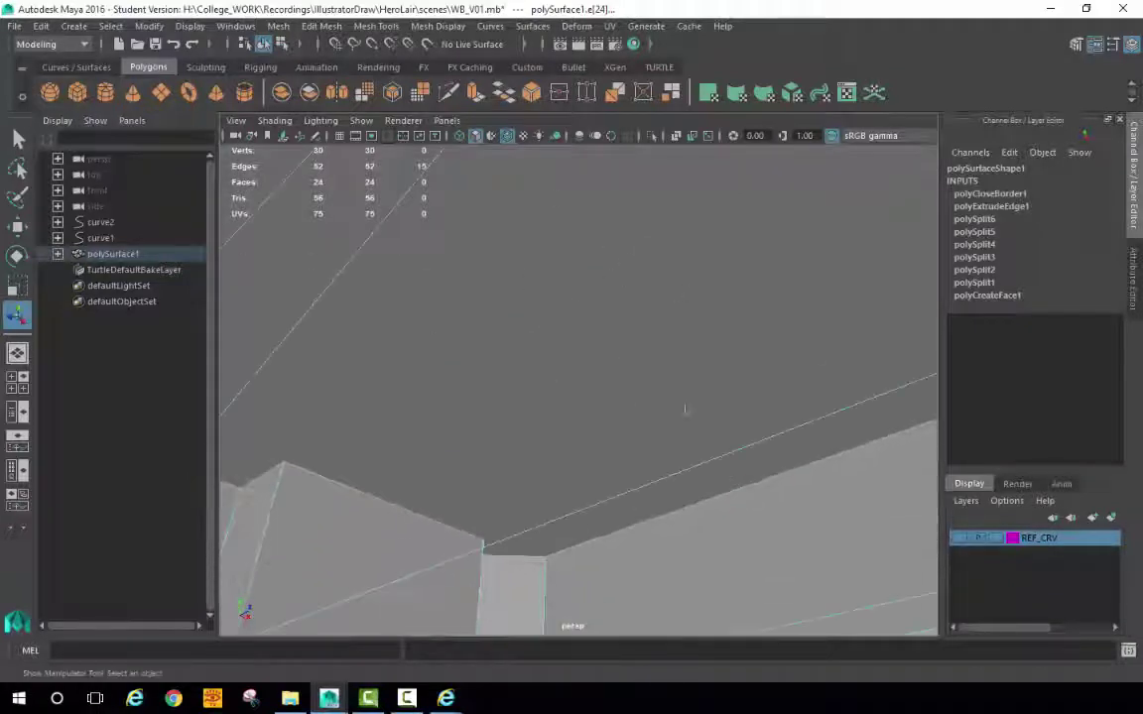
{"action": "left_click_drag", "start_coordinate": [531, 414], "coordinate": [547, 260], "text": "alt"}
{"action": "right_click", "coordinate": [547, 257]}
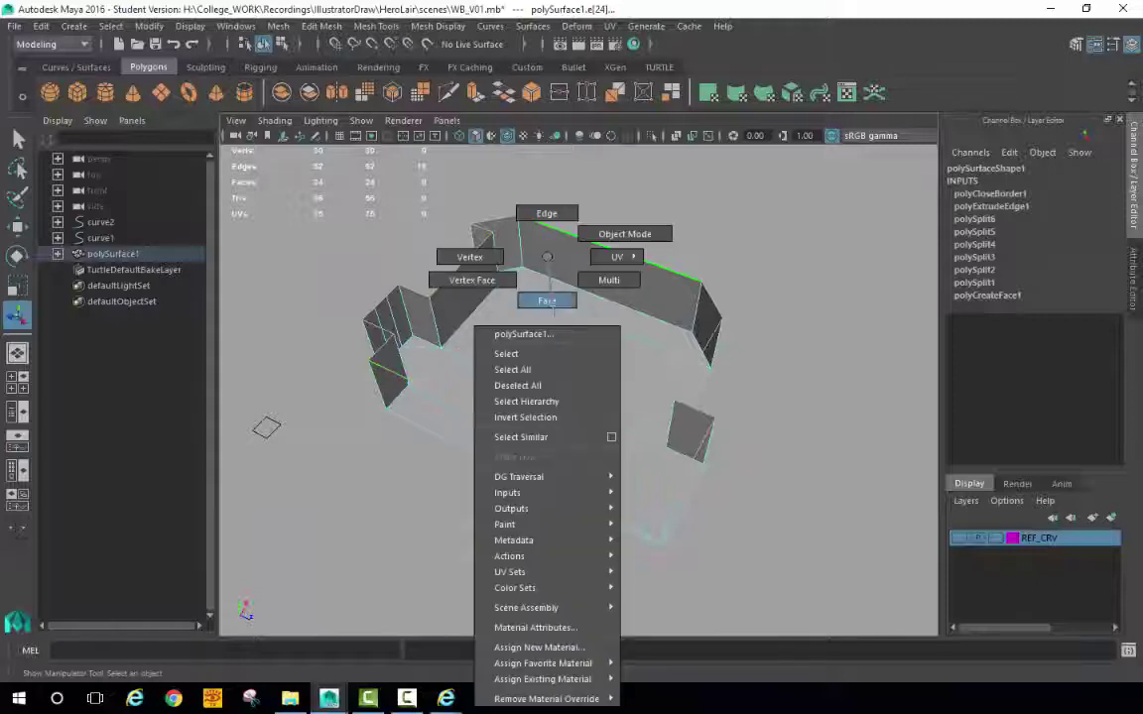
{"action": "right_click_drag", "start_coordinate": [546, 257], "coordinate": [551, 309]}
{"action": "left_click", "coordinate": [595, 345]}
Step: Multi-Cut the ceiling from the small notch's inner corner to the adjacent wall corner, and across to the end of the angled wall
{"action": "left_click_drag", "start_coordinate": [607, 347], "coordinate": [629, 373], "text": "alt"}
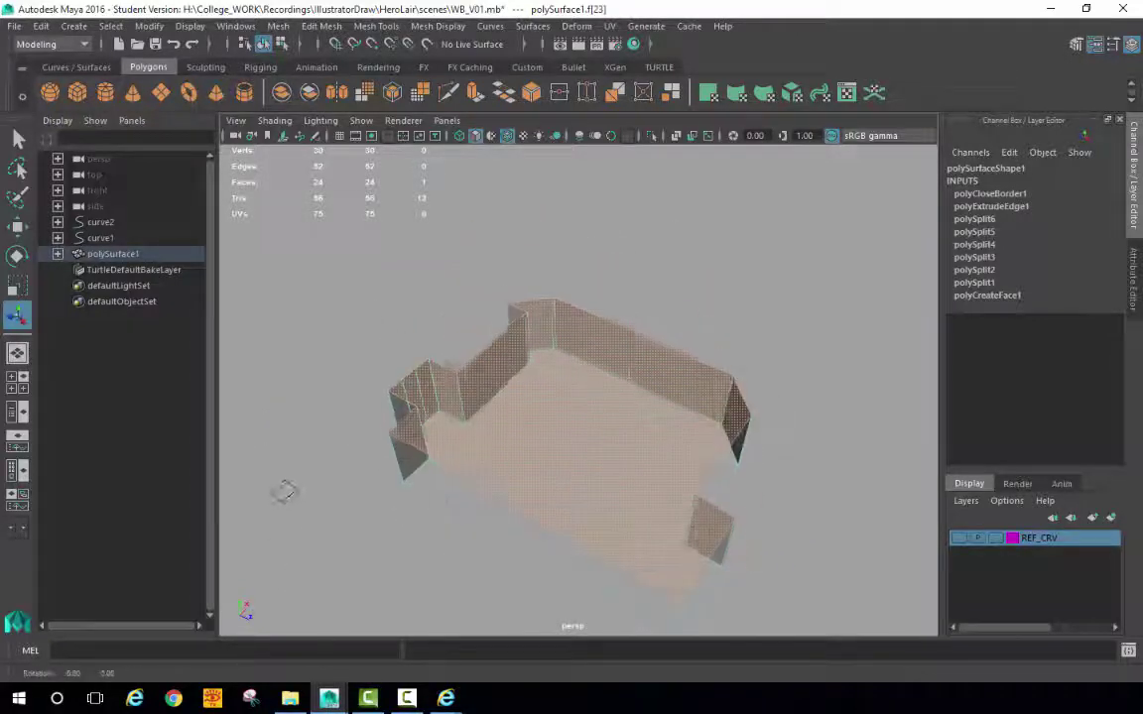
{"action": "middle_click_drag", "start_coordinate": [286, 493], "coordinate": [283, 456], "text": "alt"}
{"action": "left_click_drag", "start_coordinate": [282, 455], "coordinate": [298, 429], "text": "alt"}
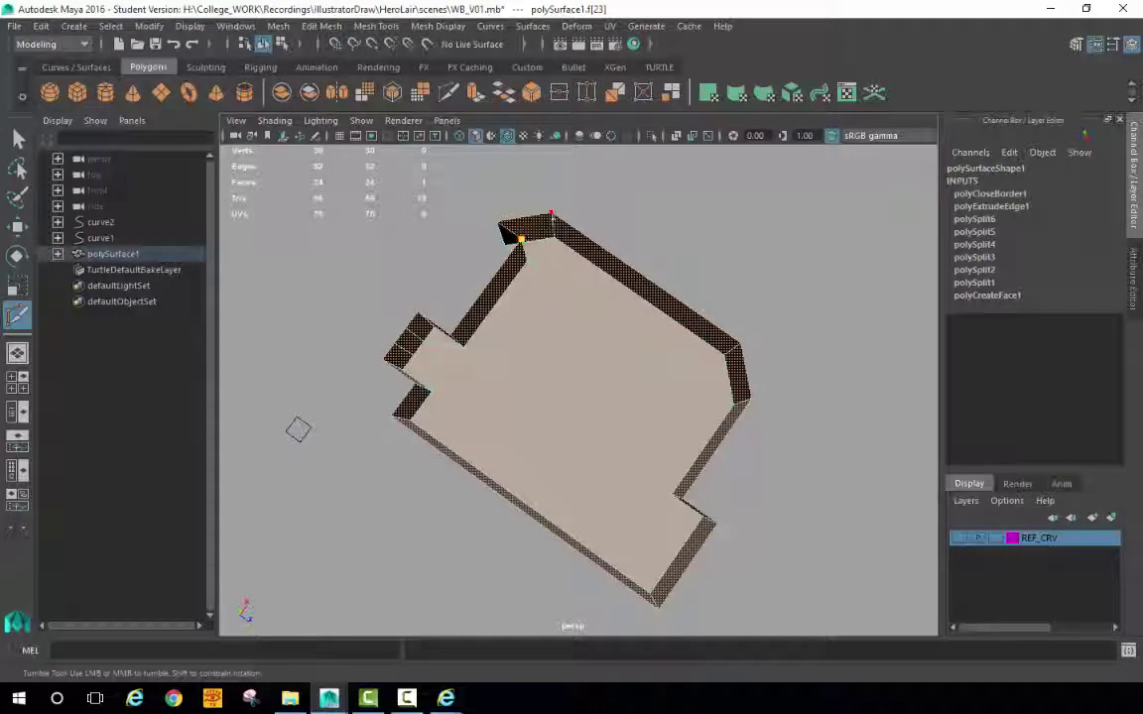
{"action": "left_click", "coordinate": [552, 213]}
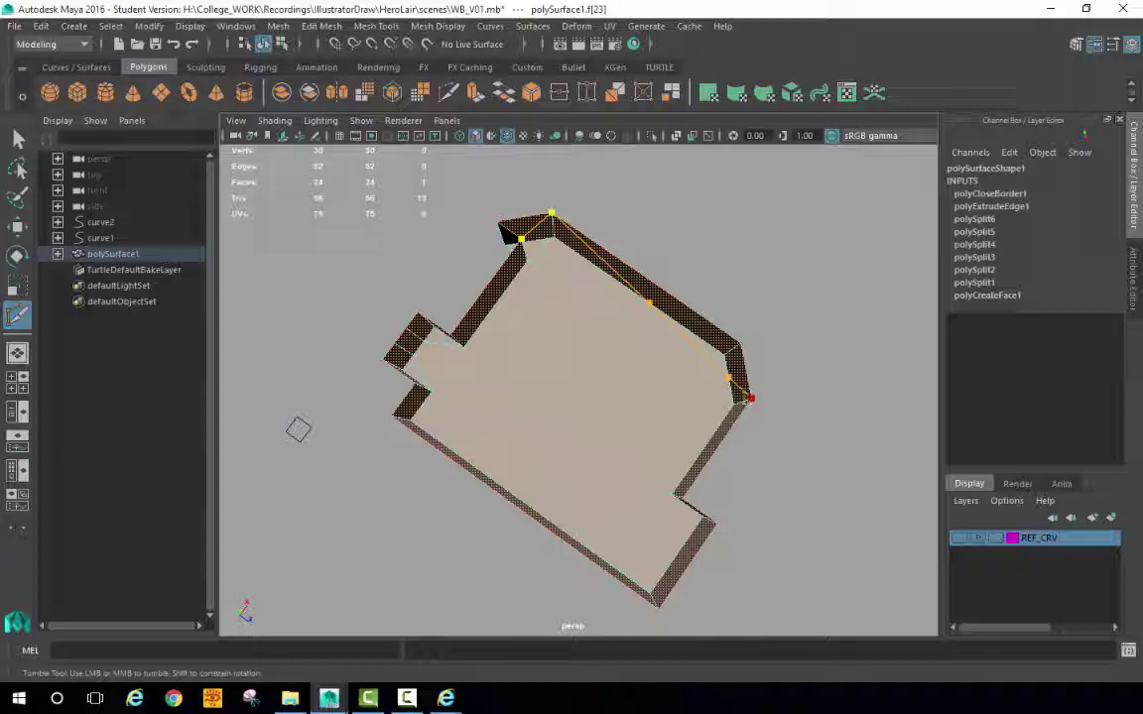
{"action": "left_click", "coordinate": [751, 399]}
{"action": "key", "text": "ctrl+z"}
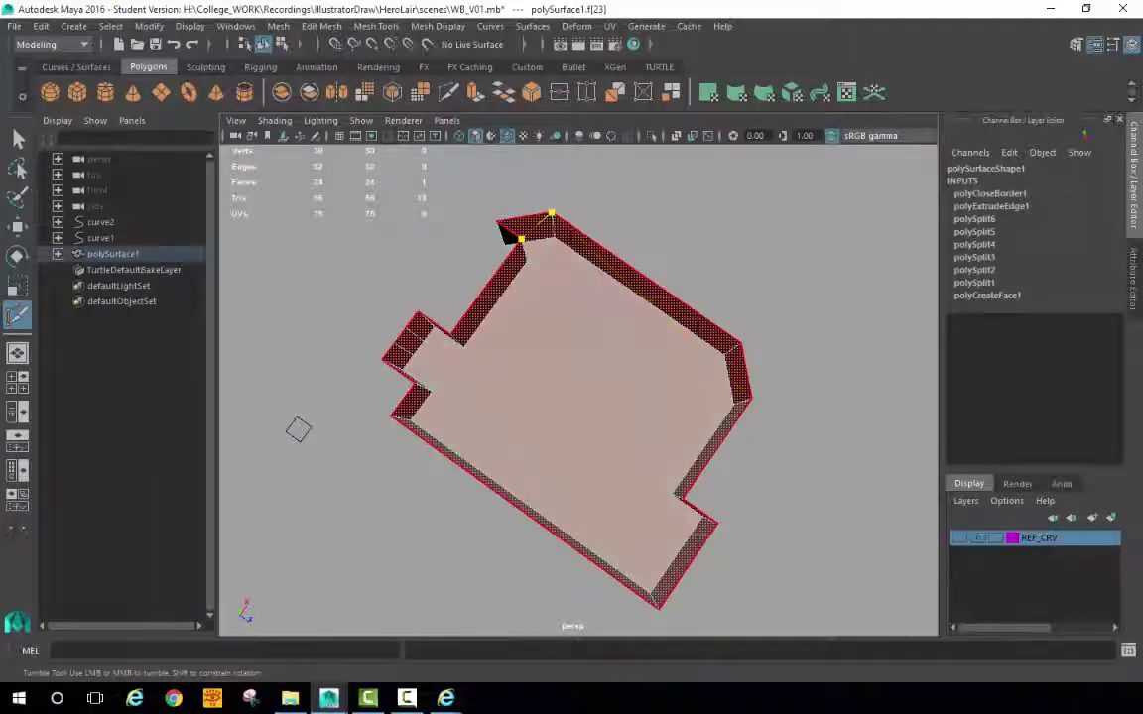
{"action": "key", "text": "Return"}
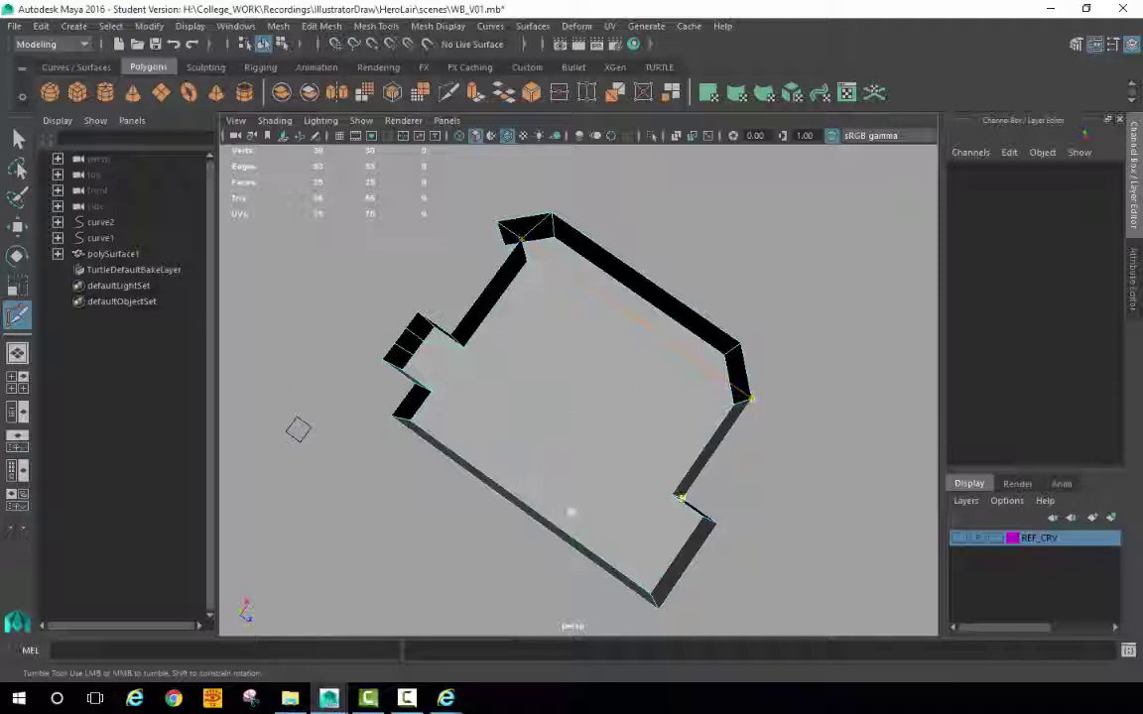
{"action": "left_click_drag", "start_coordinate": [570, 512], "coordinate": [457, 407], "text": "alt"}
Step: Try to cut the ceiling from the alcove's mouth corner to a division vertex on its back wall, working from outside the room
{"action": "left_click", "coordinate": [439, 391], "text": "ctrl"}
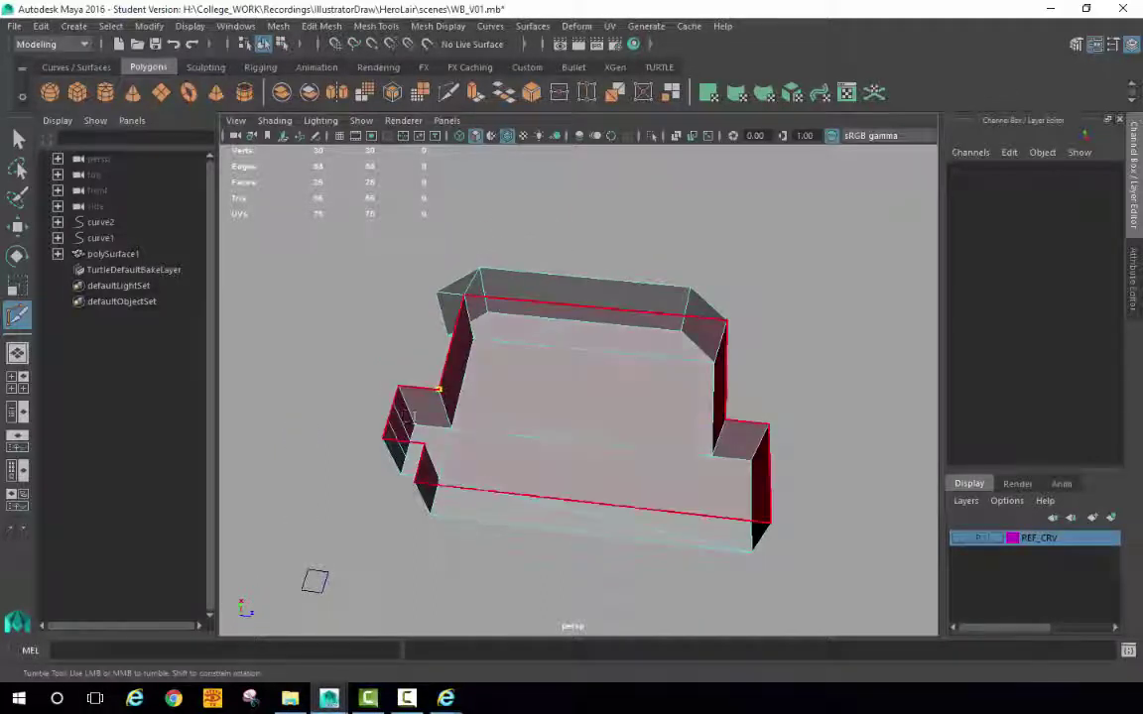
{"action": "left_click", "coordinate": [394, 404]}
{"action": "left_click_drag", "start_coordinate": [586, 446], "coordinate": [511, 382], "text": "alt"}
{"action": "right_click_drag", "start_coordinate": [511, 382], "coordinate": [546, 387], "text": "alt"}
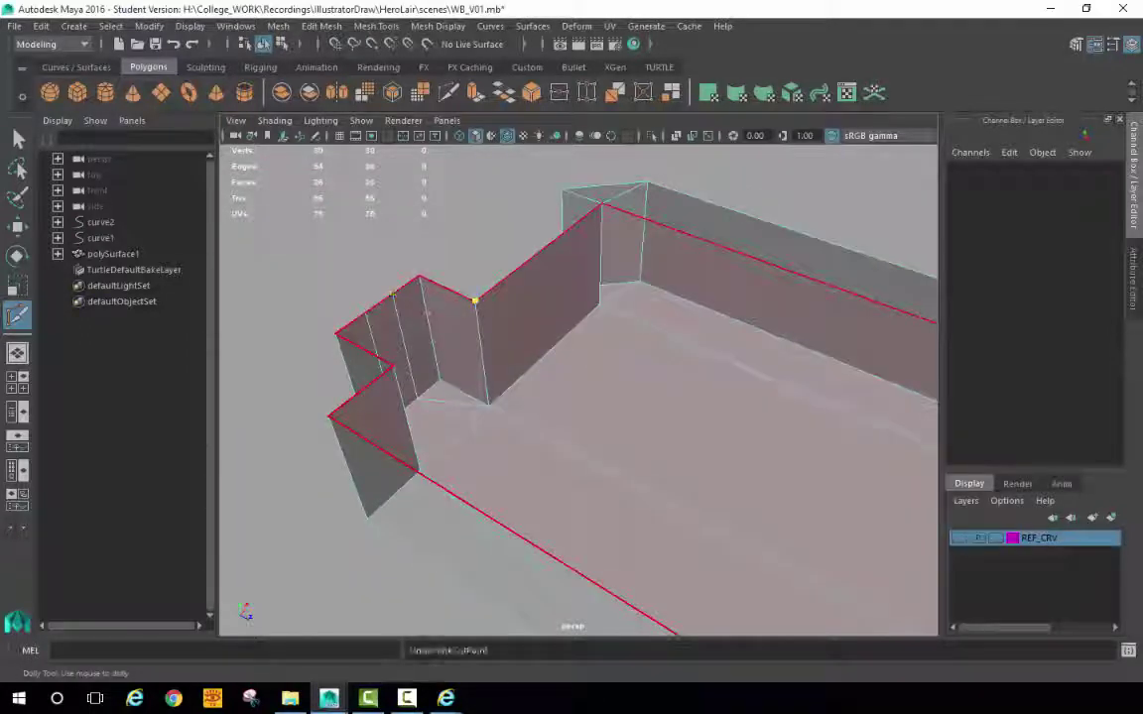
{"action": "left_click_drag", "start_coordinate": [526, 382], "coordinate": [457, 382], "text": "alt"}
{"action": "left_click", "coordinate": [462, 244]}
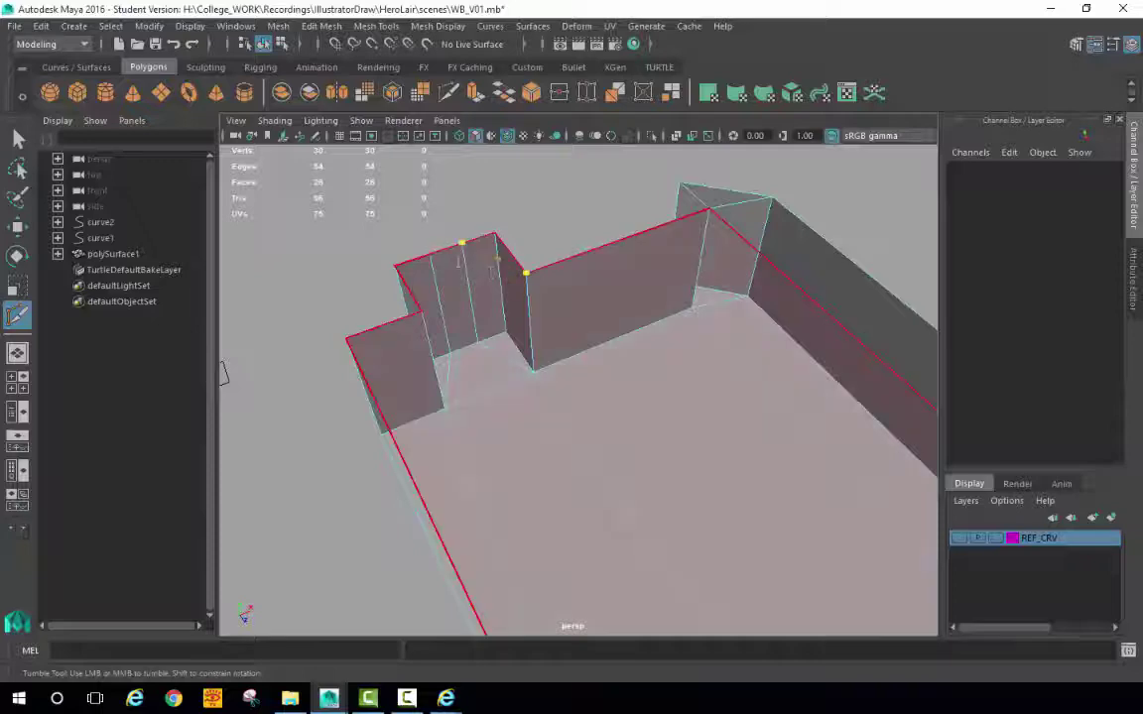
{"action": "left_click_drag", "start_coordinate": [764, 337], "coordinate": [597, 361], "text": "alt"}
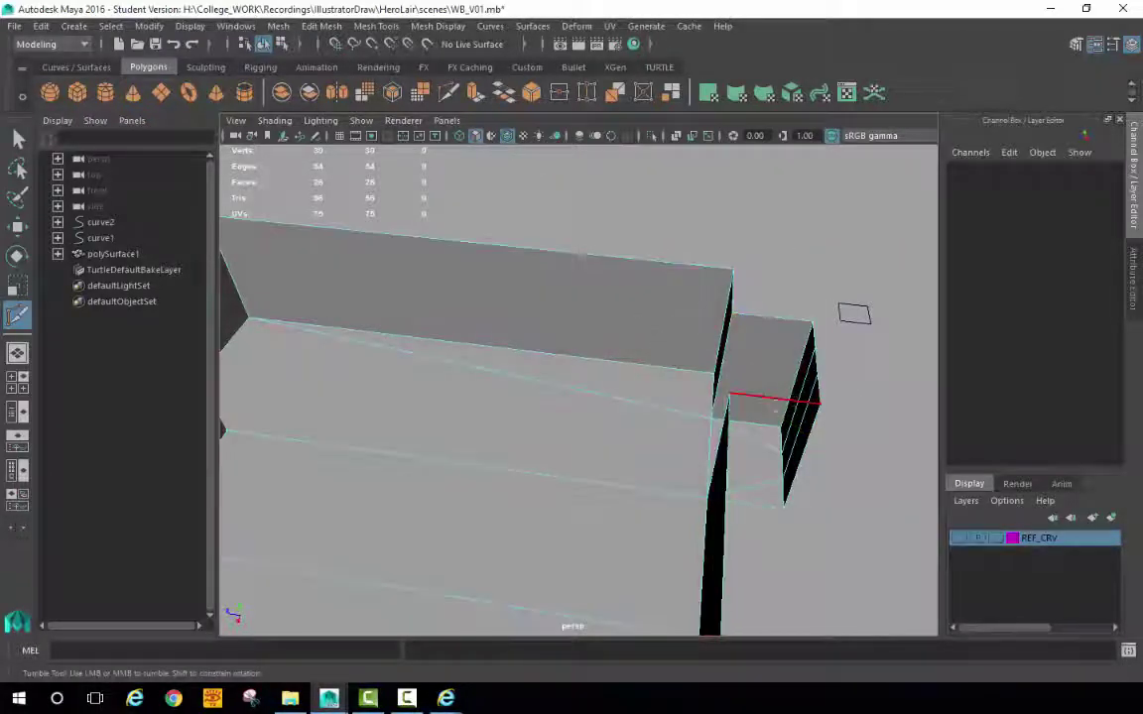
Step: Cut the ceiling from one mouth corner of the alcove to the nearer division vertex on its back wall
{"action": "left_click_drag", "start_coordinate": [714, 387], "coordinate": [693, 309], "text": "alt"}
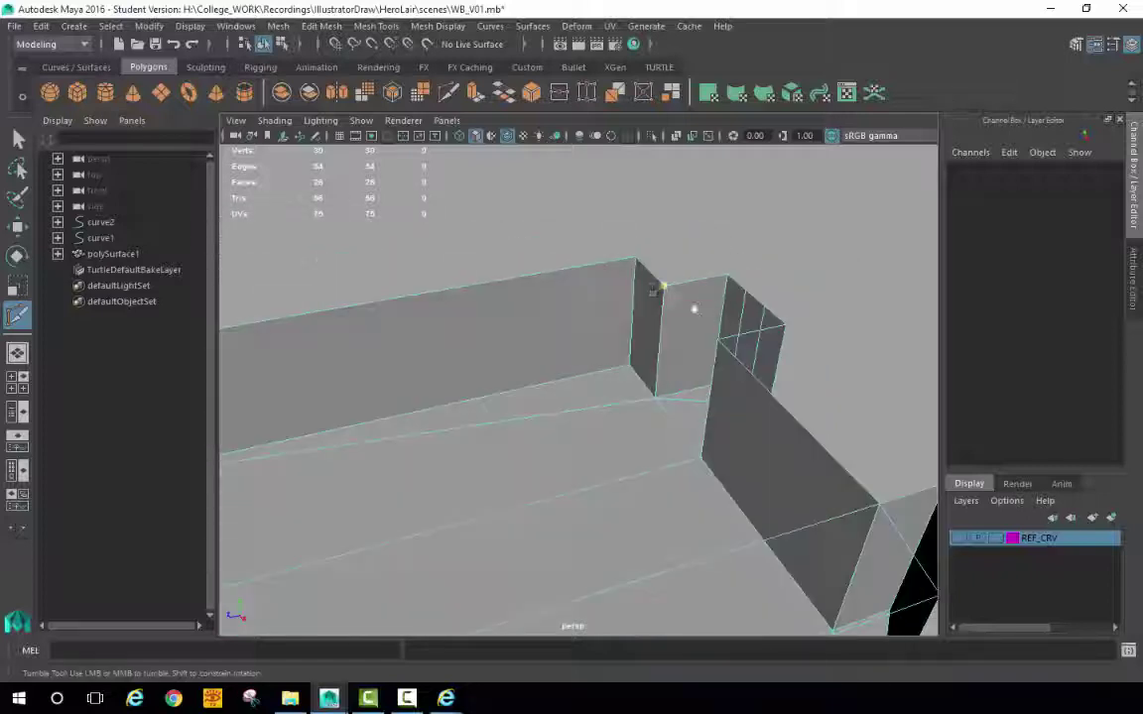
{"action": "left_click", "coordinate": [745, 292]}
{"action": "left_click_drag", "start_coordinate": [681, 329], "coordinate": [623, 273], "text": "alt"}
{"action": "key", "text": "ctrl+z"}
{"action": "right_click_drag", "start_coordinate": [622, 273], "coordinate": [674, 298], "text": "alt"}
{"action": "middle_click_drag", "start_coordinate": [607, 334], "coordinate": [590, 321], "text": "alt"}
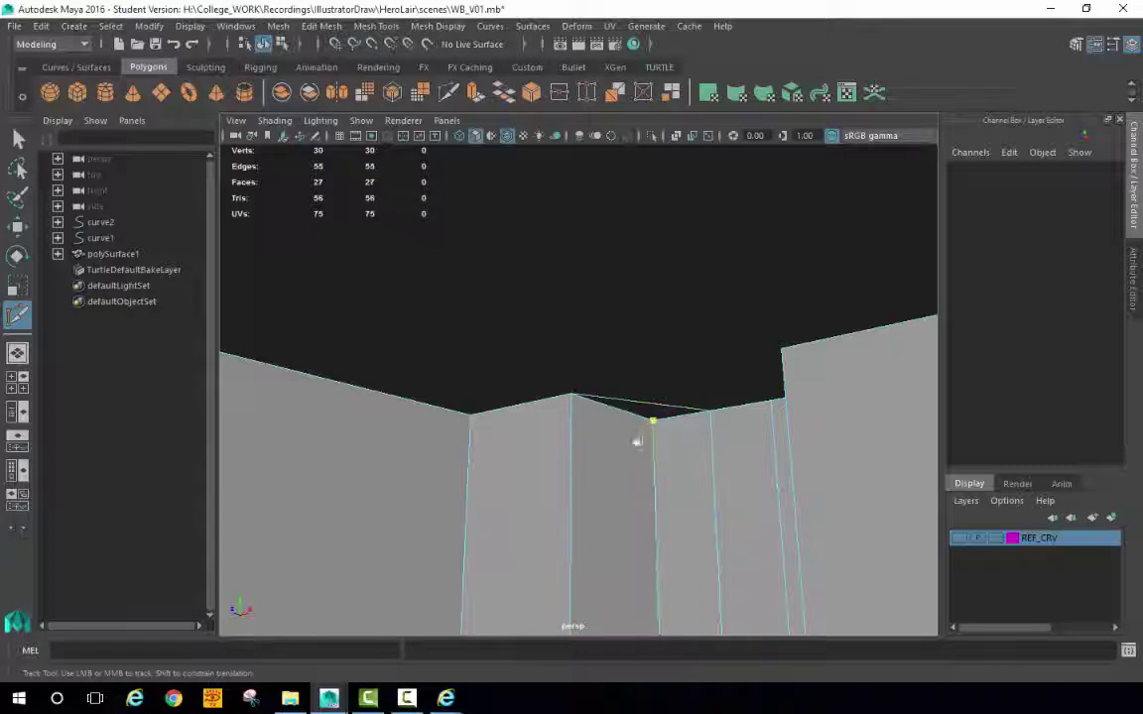
Step: Cut the ceiling from the alcove's opposite mouth corner to the other division vertex on its back wall
{"action": "left_click_drag", "start_coordinate": [638, 441], "coordinate": [596, 367], "text": "alt"}
{"action": "right_click_drag", "start_coordinate": [595, 367], "coordinate": [549, 279], "text": "alt"}
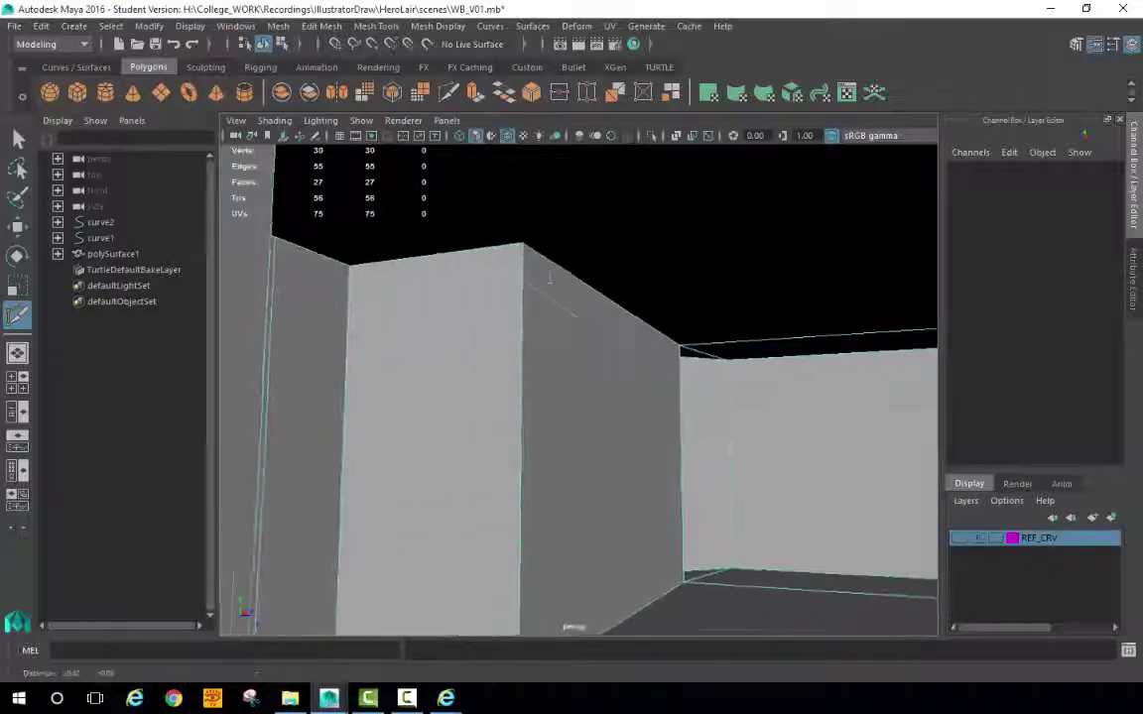
{"action": "middle_click_drag", "start_coordinate": [549, 279], "coordinate": [574, 315], "text": "alt"}
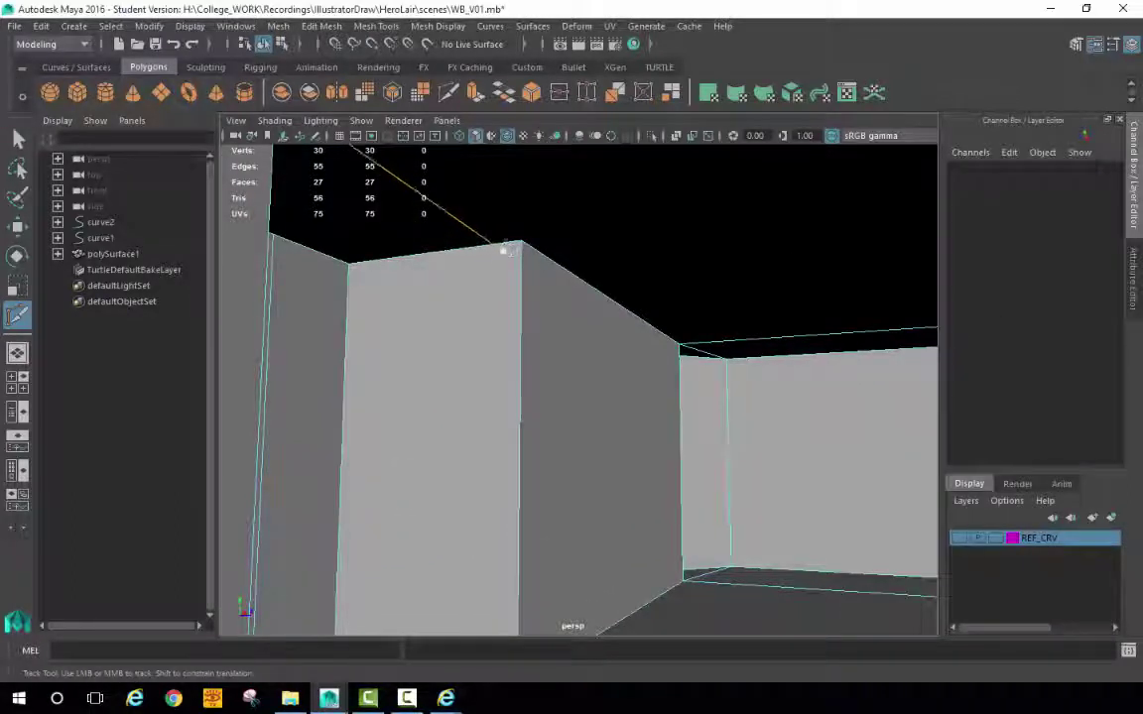
{"action": "left_click_drag", "start_coordinate": [506, 250], "coordinate": [464, 279], "text": "alt"}
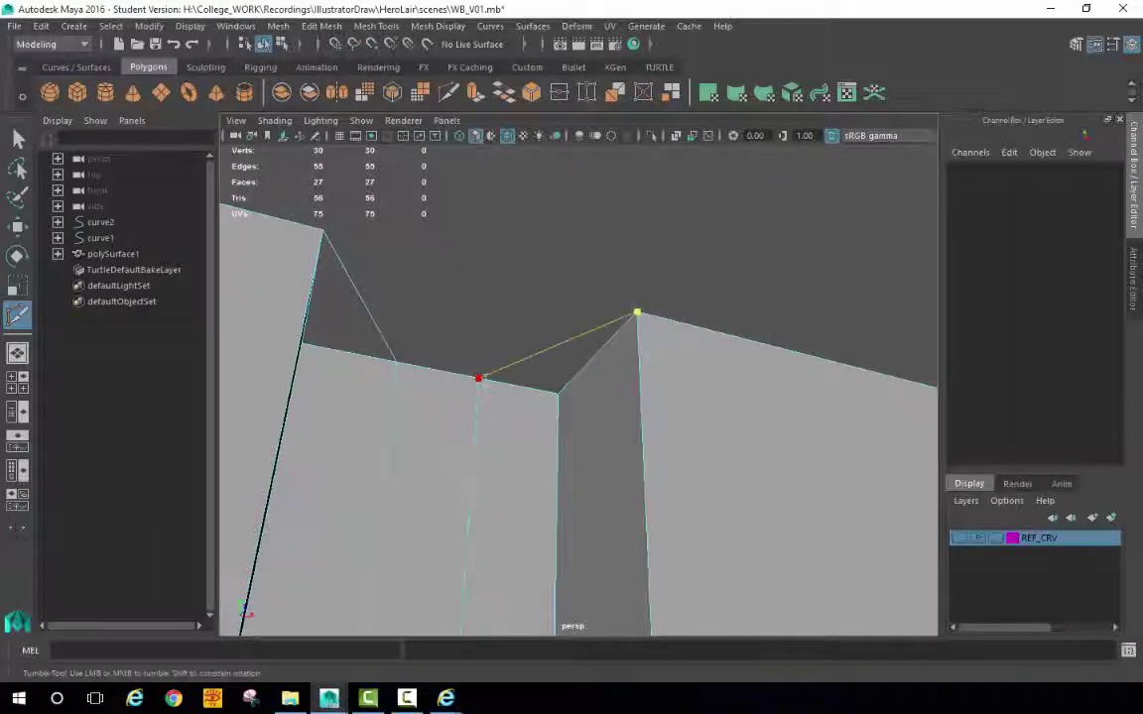
{"action": "left_click_drag", "start_coordinate": [536, 491], "coordinate": [594, 377], "text": "alt"}
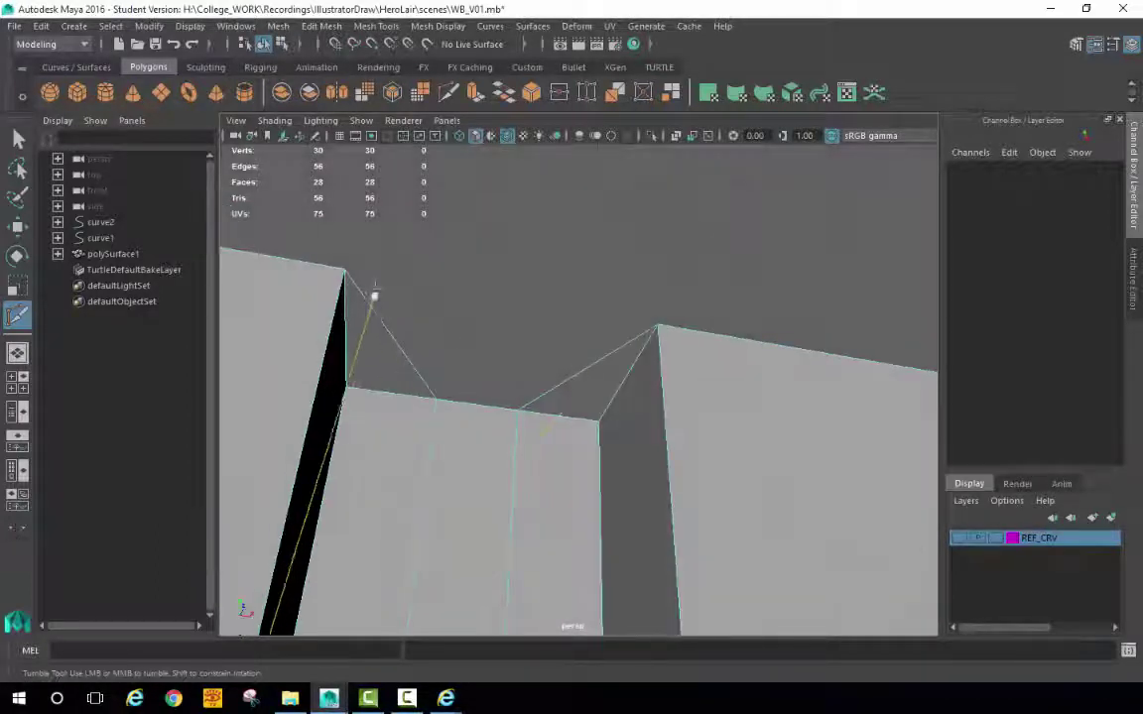
Step: Cut the ceiling straight across the alcove's mouth, joining its two mouth corners
{"action": "left_click_drag", "start_coordinate": [640, 446], "coordinate": [719, 428], "text": "alt"}
{"action": "left_click", "coordinate": [706, 244]}
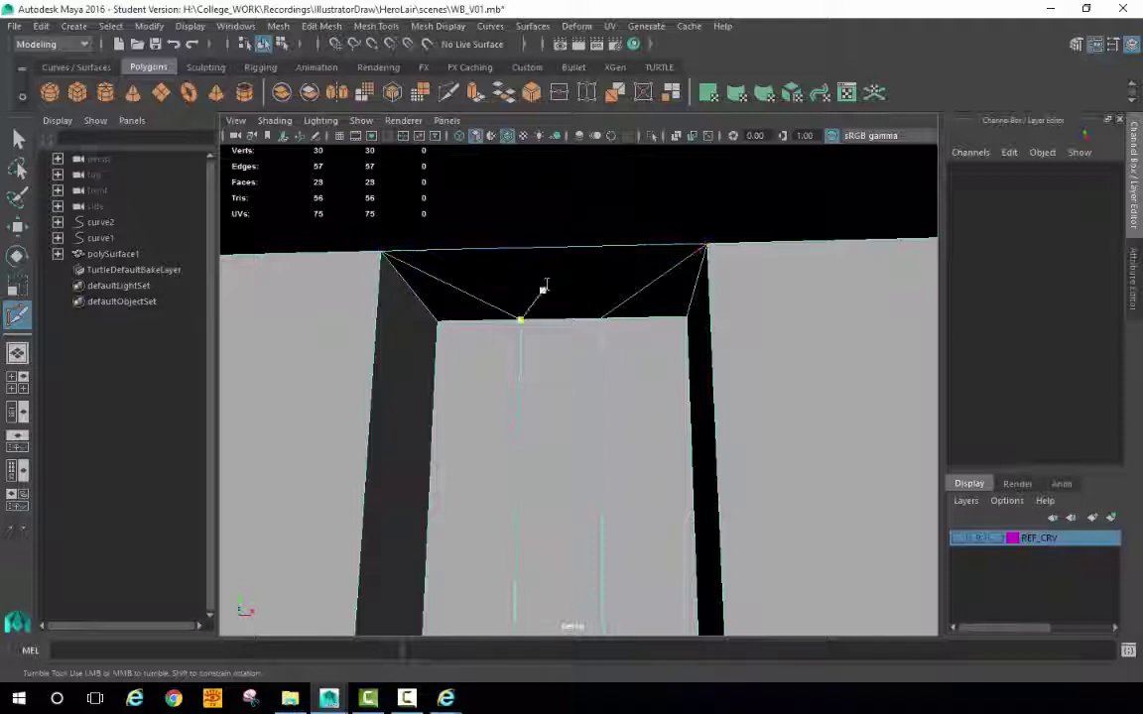
Step: Try to cut the ceiling from the wall jog's corner across to the alcove's mouth corner, and undo the cut points
{"action": "left_click_drag", "start_coordinate": [704, 246], "coordinate": [585, 523], "text": "alt"}
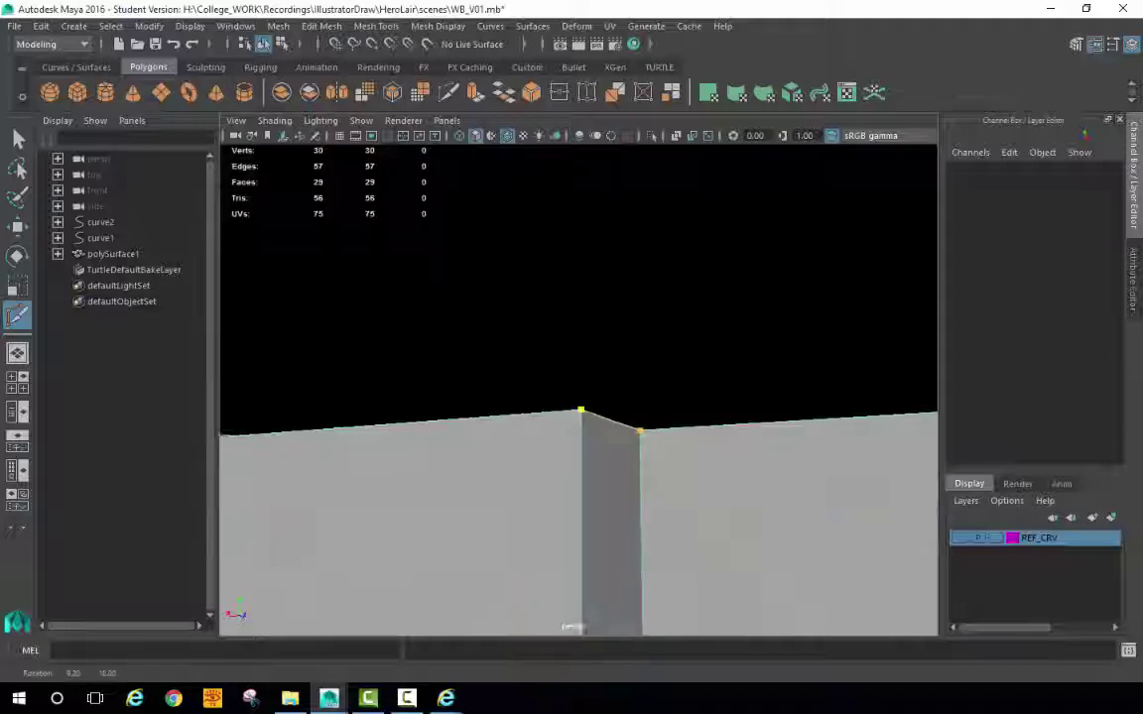
{"action": "mouse_move", "coordinate": [616, 434]}
{"action": "left_mouse_down", "text": "alt"}
{"action": "mouse_move", "coordinate": [515, 424]}
{"action": "mouse_move", "coordinate": [592, 325]}
{"action": "mouse_move", "coordinate": [733, 295]}
{"action": "mouse_move", "coordinate": [716, 283]}
{"action": "mouse_move", "coordinate": [737, 307]}
{"action": "left_mouse_up", "text": "alt"}
{"action": "mouse_move", "coordinate": [738, 308]}
{"action": "middle_mouse_down", "text": "alt"}
{"action": "mouse_move", "coordinate": [763, 344]}
{"action": "mouse_move", "coordinate": [813, 344]}
{"action": "middle_mouse_up", "text": "alt"}
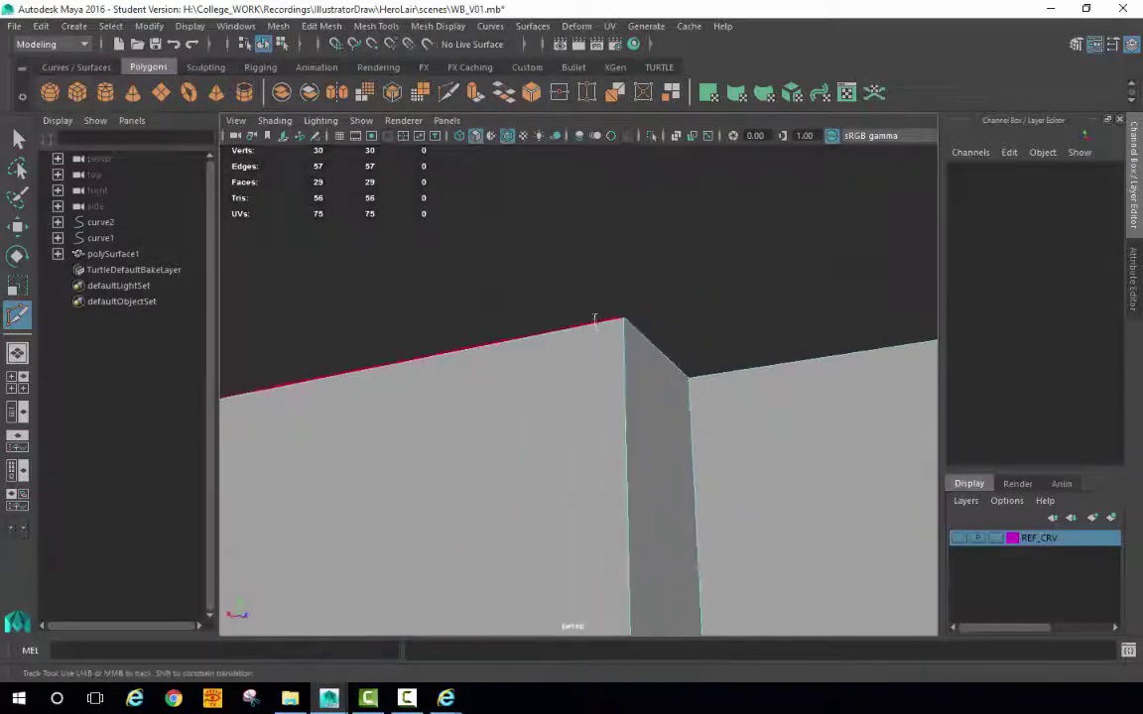
{"action": "left_click_drag", "start_coordinate": [598, 349], "coordinate": [661, 458], "text": "alt"}
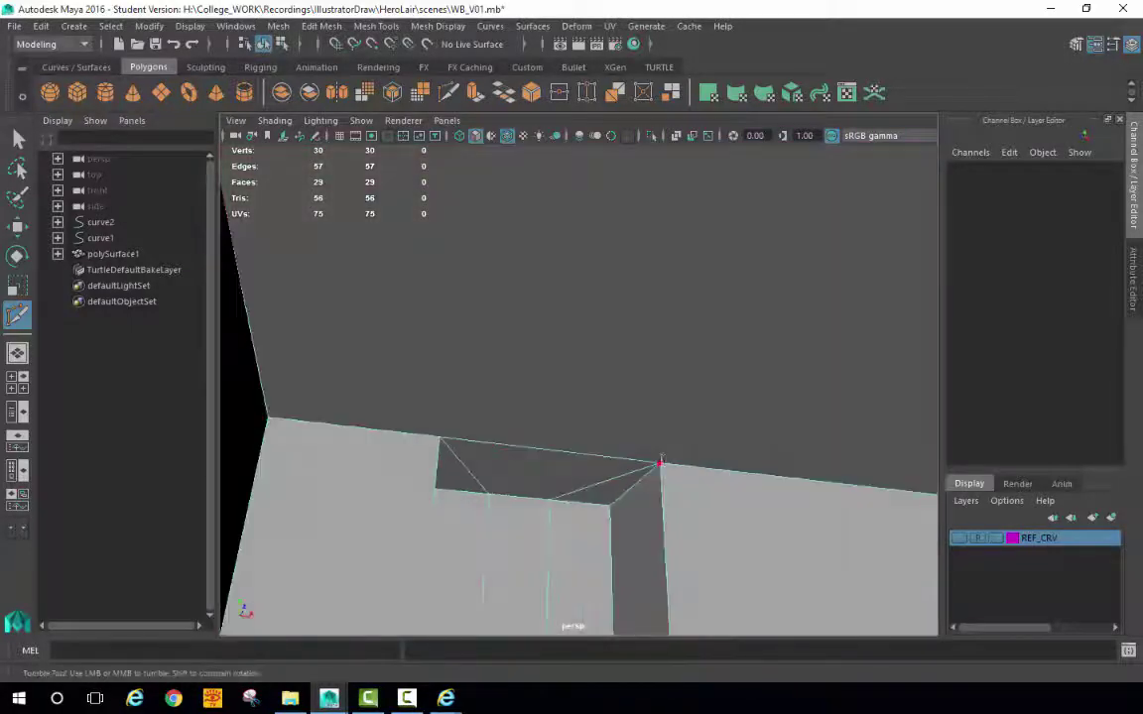
{"action": "left_click", "coordinate": [661, 462]}
{"action": "left_click_drag", "start_coordinate": [640, 554], "coordinate": [328, 575], "text": "alt"}
{"action": "key", "text": "ctrl+z"}
{"action": "key", "text": "ctrl+z"}
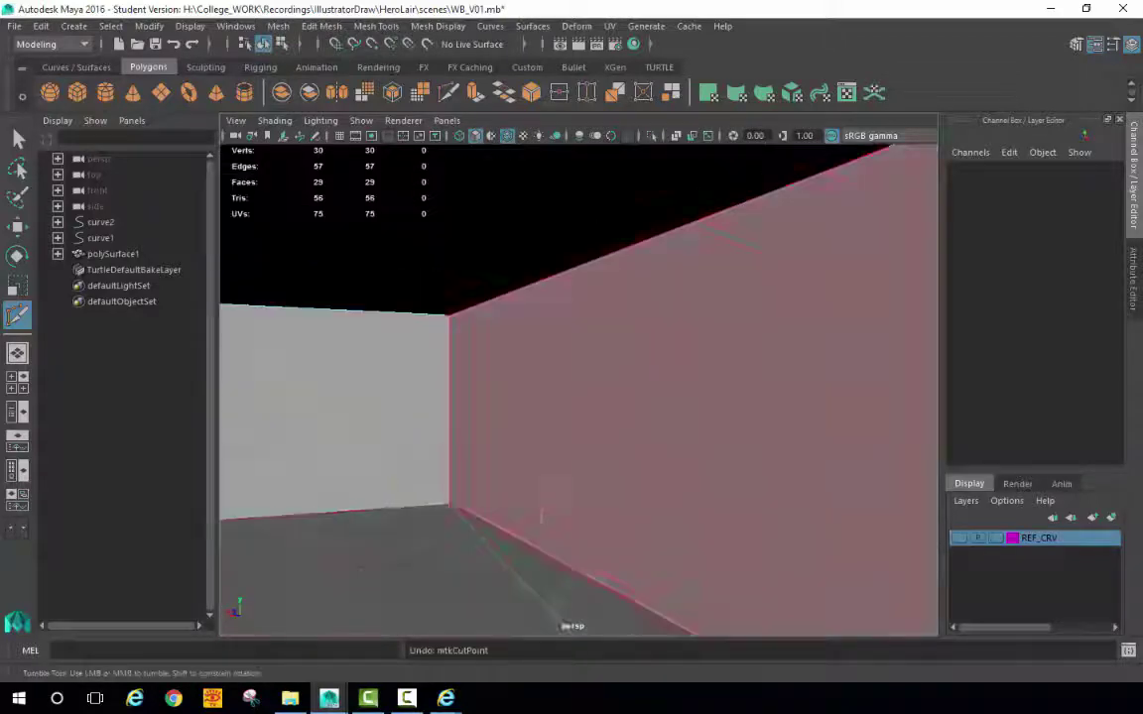
Step: Cut the ceiling from the alcove's mouth corner nearest the long wall to the corner at that wall's far end
{"action": "left_click_drag", "start_coordinate": [541, 518], "coordinate": [362, 437], "text": "alt"}
{"action": "right_click_drag", "start_coordinate": [362, 436], "coordinate": [486, 452], "text": "alt"}
{"action": "middle_click_drag", "start_coordinate": [486, 452], "coordinate": [495, 457], "text": "alt"}
{"action": "left_click_drag", "start_coordinate": [496, 457], "coordinate": [669, 283], "text": "alt"}
{"action": "right_click_drag", "start_coordinate": [669, 283], "coordinate": [825, 371], "text": "alt"}
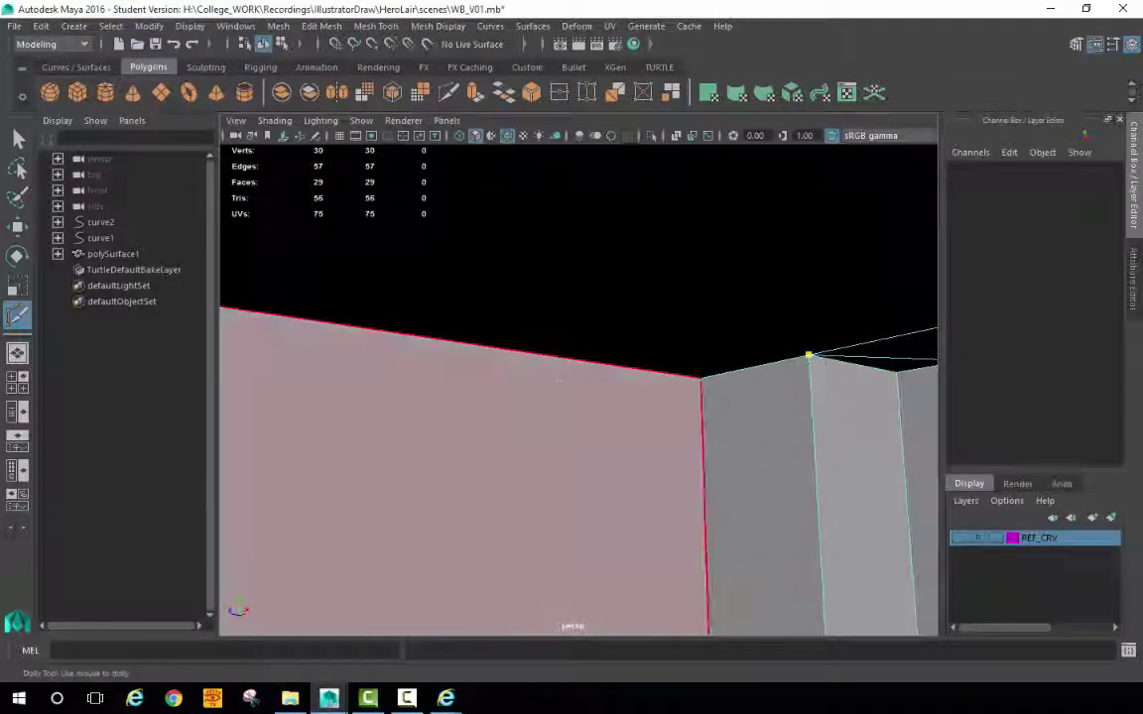
{"action": "right_click_drag", "start_coordinate": [559, 377], "coordinate": [883, 370], "text": "alt"}
{"action": "left_click_drag", "start_coordinate": [882, 371], "coordinate": [469, 379], "text": "alt"}
{"action": "middle_click_drag", "start_coordinate": [469, 379], "coordinate": [517, 373], "text": "alt"}
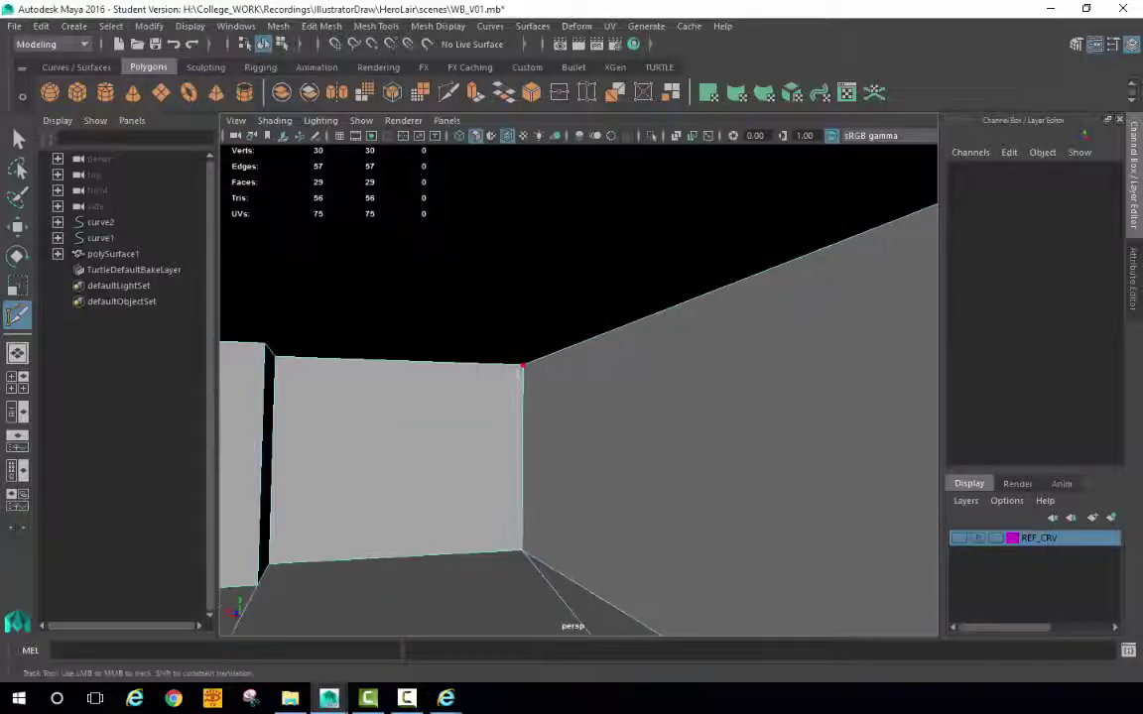
{"action": "left_click_drag", "start_coordinate": [517, 373], "coordinate": [410, 382], "text": "alt"}
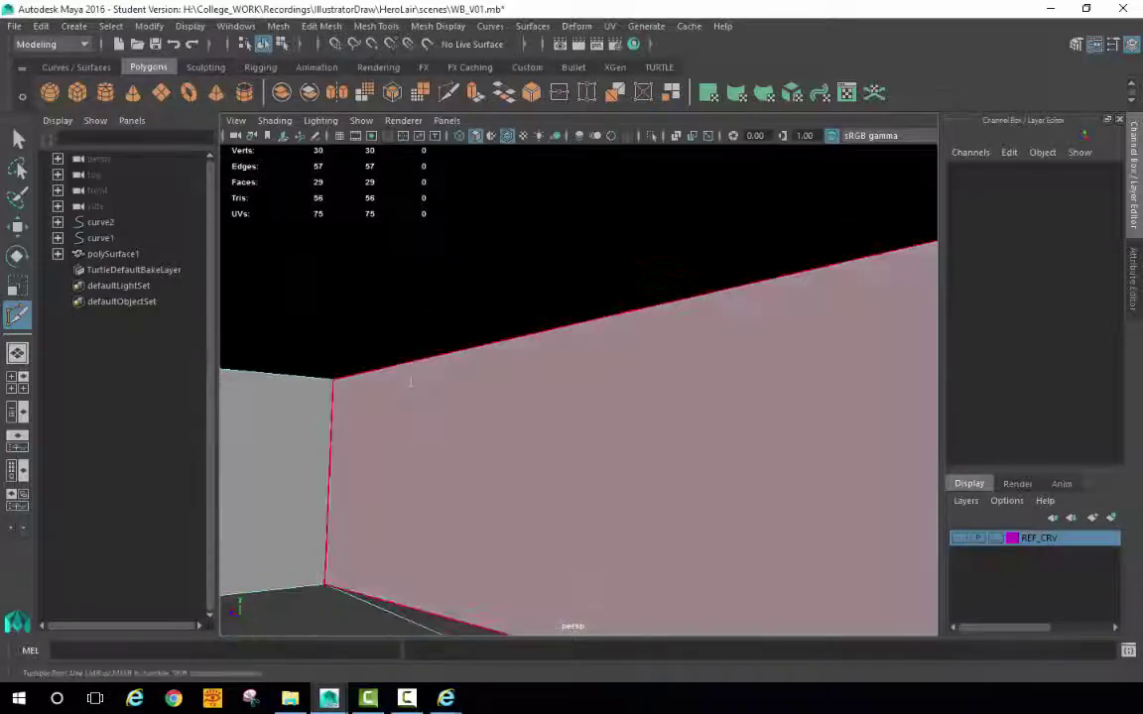
{"action": "left_click", "coordinate": [333, 380]}
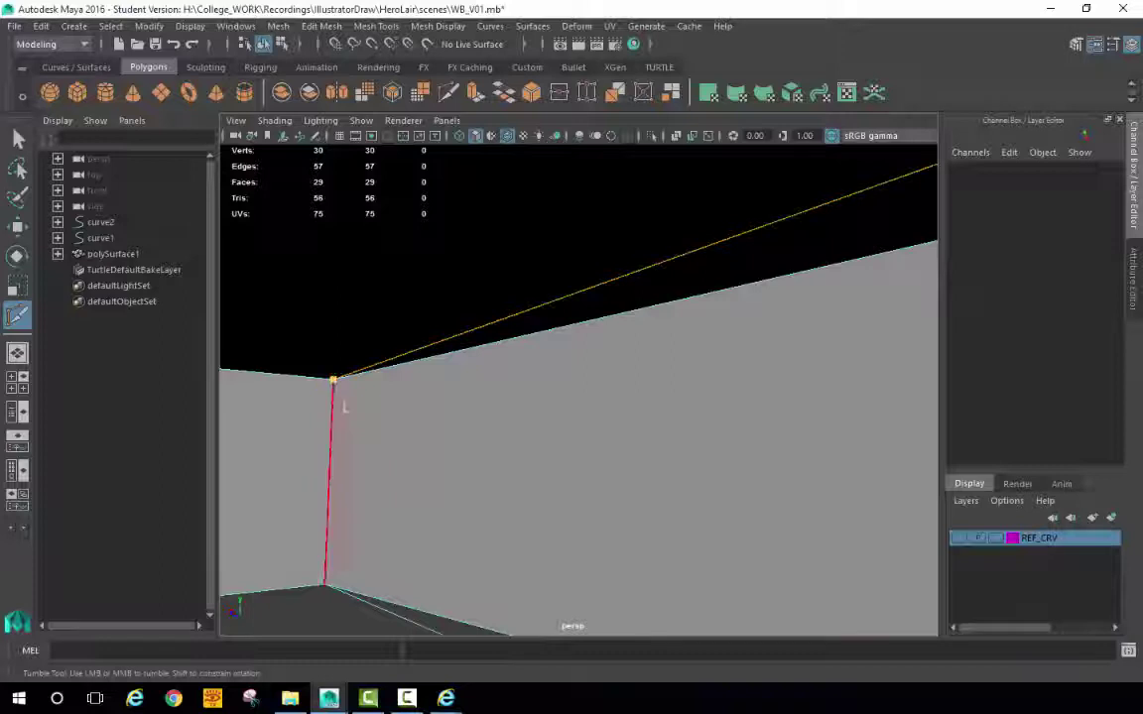
{"action": "key", "text": "Return"}
Step: Cut the ceiling from the inner corner of the opposite wall jog to the alcove's other mouth corner
{"action": "left_click_drag", "start_coordinate": [465, 432], "coordinate": [145, 425], "text": "alt"}
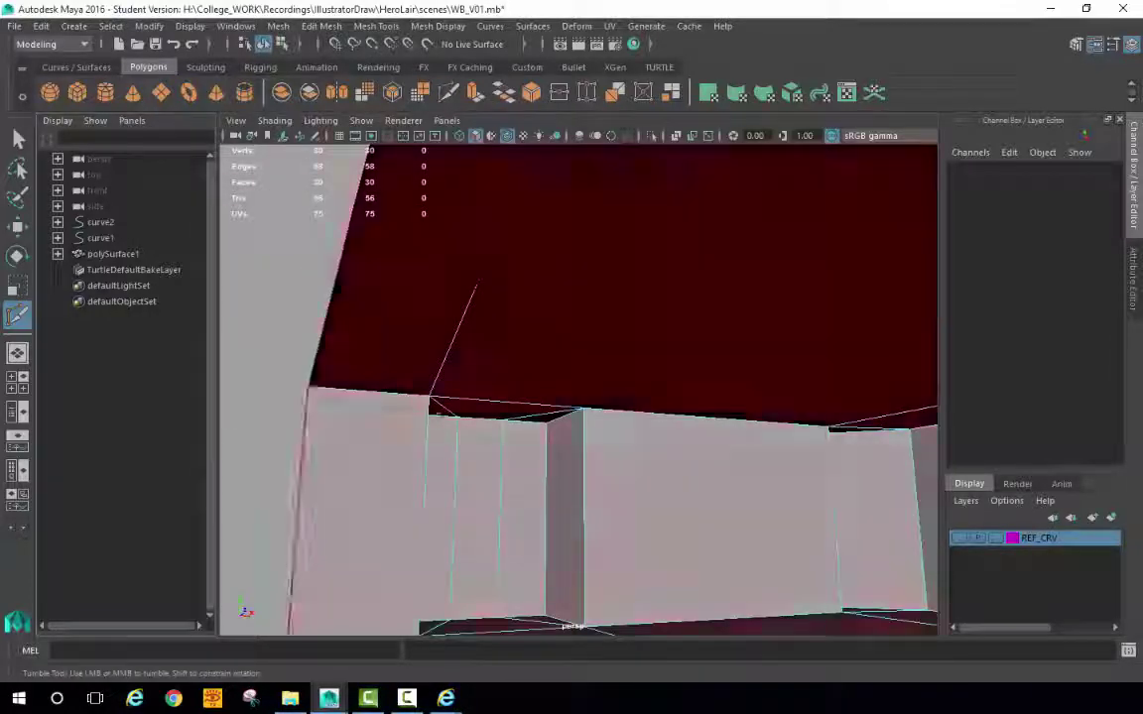
{"action": "left_click_drag", "start_coordinate": [297, 421], "coordinate": [452, 430], "text": "alt"}
{"action": "left_click_drag", "start_coordinate": [778, 427], "coordinate": [789, 370], "text": "alt"}
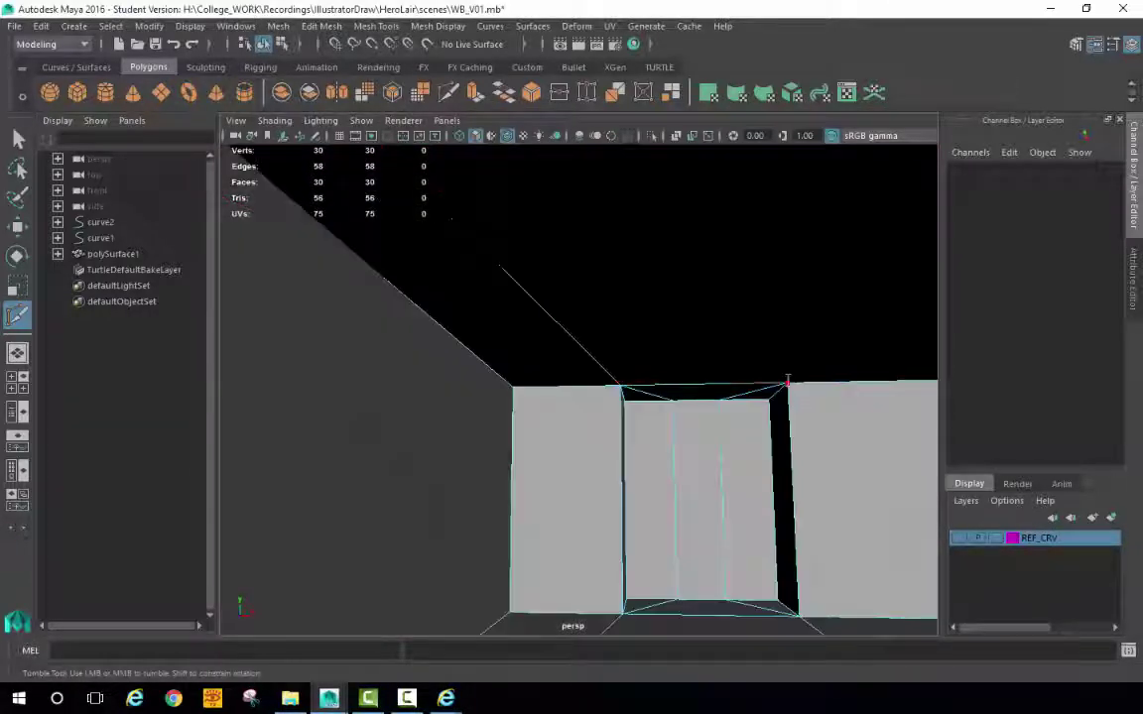
{"action": "left_click", "coordinate": [789, 382]}
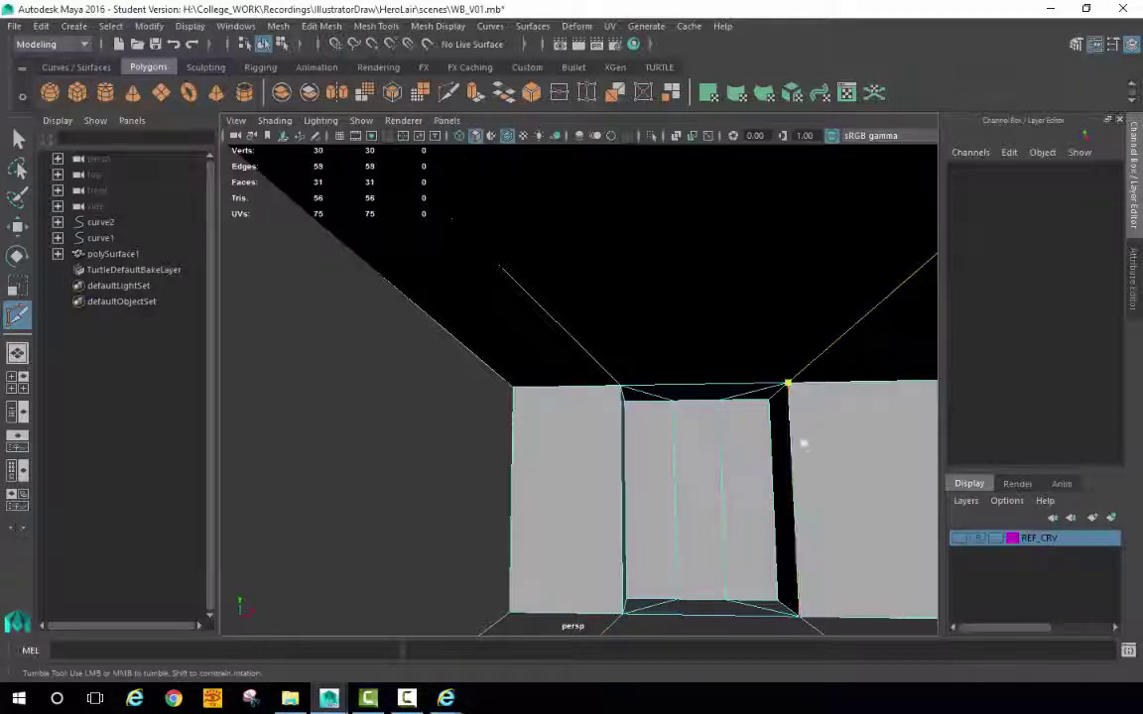
Step: Cut the ceiling diagonally from the outer corner of the end wall's jog to the end wall's opposite corner
{"action": "right_click_drag", "start_coordinate": [851, 487], "coordinate": [562, 378], "text": "alt"}
{"action": "left_click_drag", "start_coordinate": [562, 378], "coordinate": [761, 188], "text": "alt"}
{"action": "middle_click_drag", "start_coordinate": [609, 359], "coordinate": [594, 344], "text": "alt"}
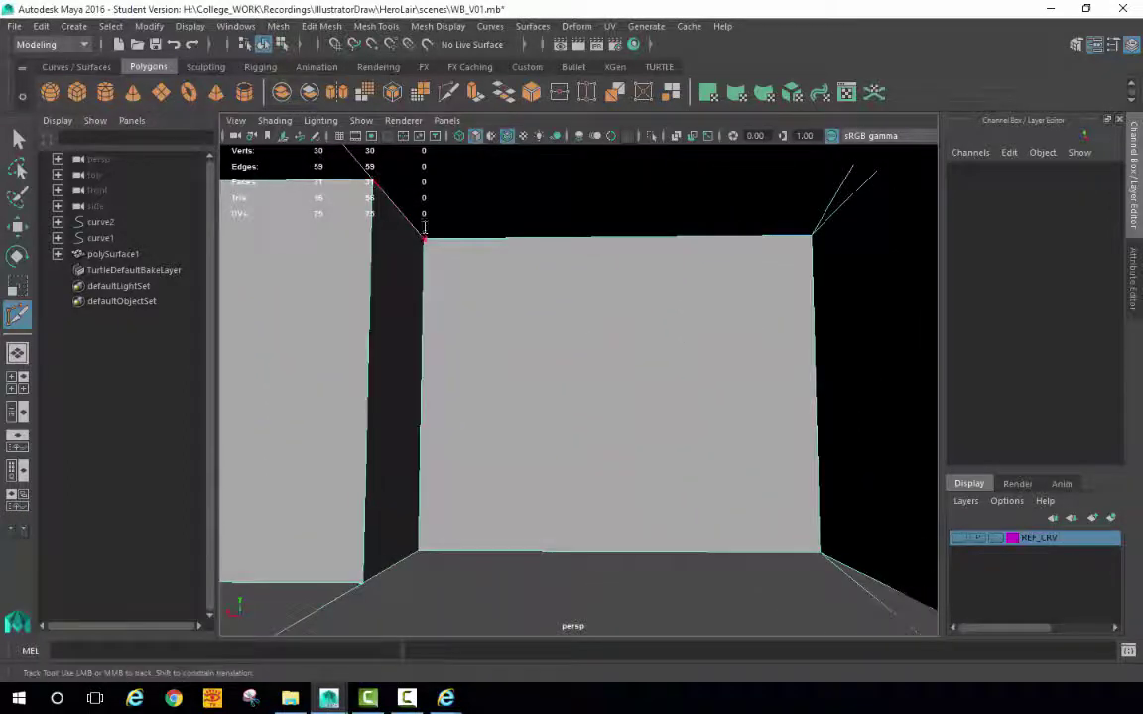
{"action": "left_click", "coordinate": [811, 235]}
{"action": "right_click_drag", "start_coordinate": [773, 284], "coordinate": [253, 280], "text": "alt"}
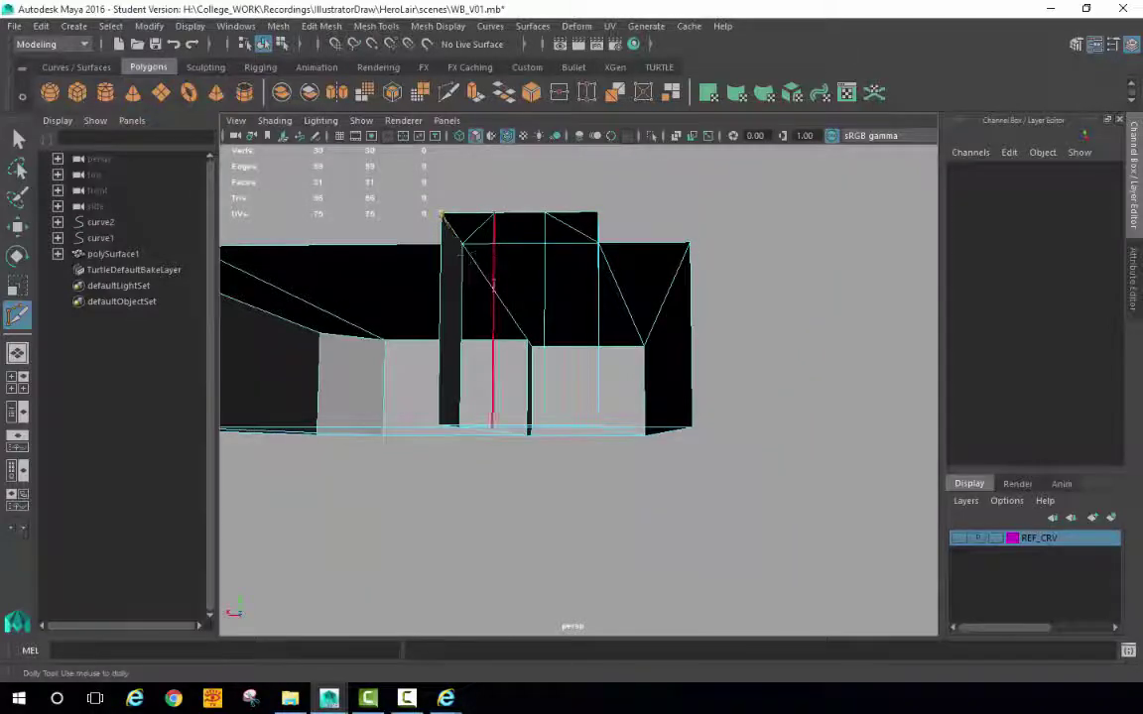
{"action": "left_click_drag", "start_coordinate": [493, 286], "coordinate": [444, 296], "text": "alt"}
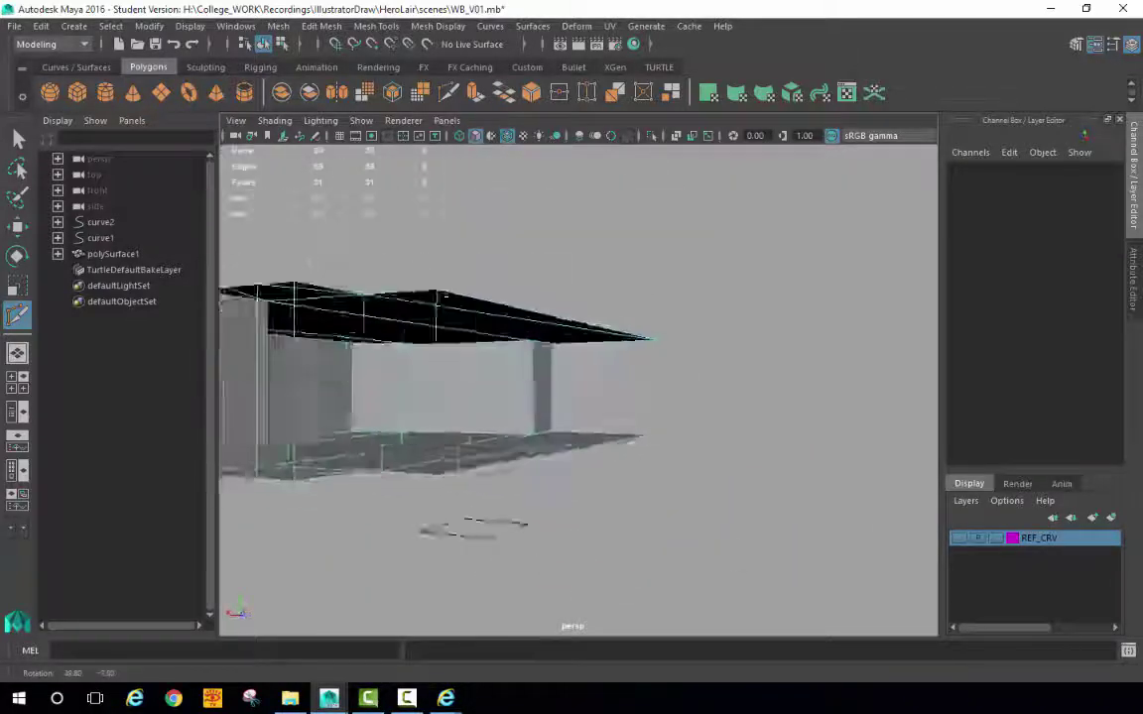
{"action": "right_click_drag", "start_coordinate": [444, 296], "coordinate": [635, 333], "text": "alt"}
{"action": "left_click_drag", "start_coordinate": [635, 333], "coordinate": [569, 382], "text": "alt"}
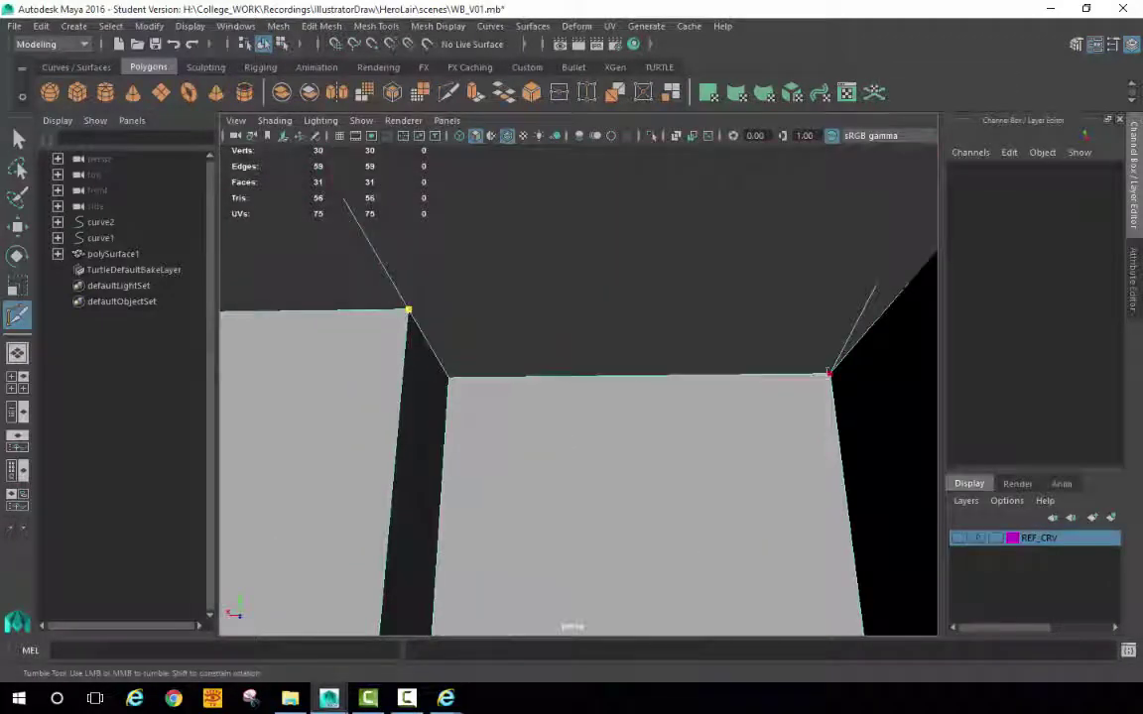
{"action": "right_click", "coordinate": [774, 377]}
Step: Cut the floor diagonally from the same jog's outer corner to the end wall's opposite corner, and finish cutting
{"action": "left_click_drag", "start_coordinate": [638, 510], "coordinate": [634, 576], "text": "alt"}
{"action": "middle_click_drag", "start_coordinate": [633, 576], "coordinate": [633, 503], "text": "alt"}
{"action": "right_click_drag", "start_coordinate": [633, 502], "coordinate": [665, 506], "text": "alt"}
{"action": "left_click", "coordinate": [375, 519]}
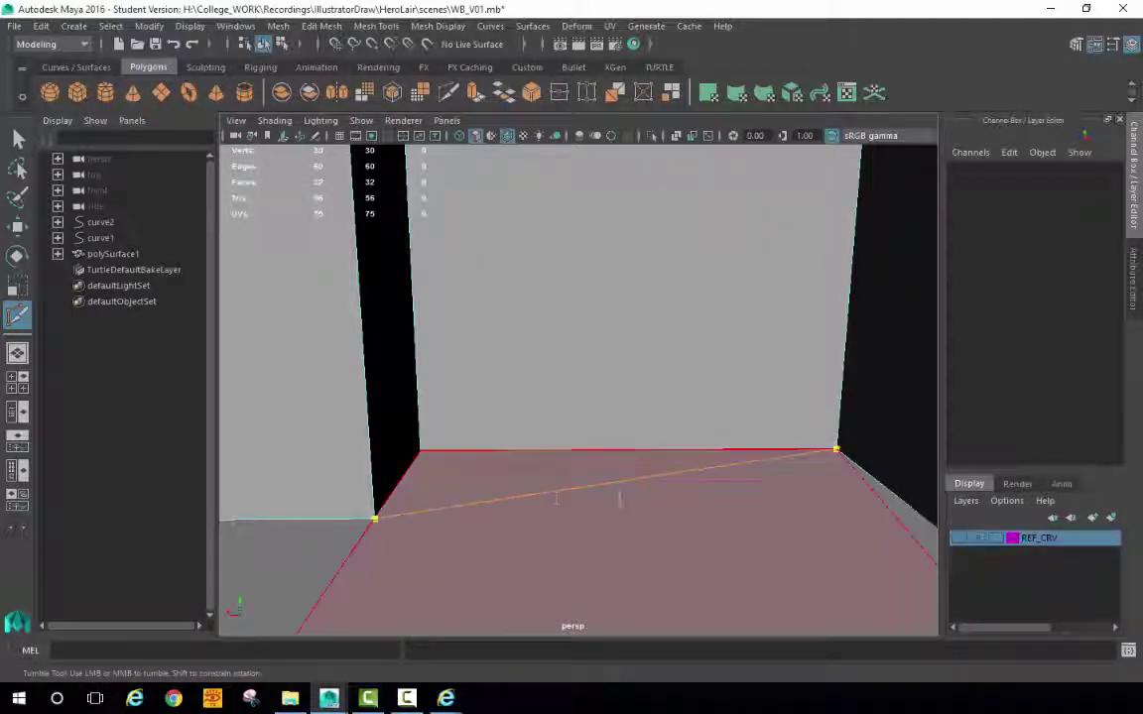
{"action": "right_click", "coordinate": [560, 498]}
{"action": "right_click_drag", "start_coordinate": [680, 457], "coordinate": [587, 429], "text": "alt"}
{"action": "key", "text": "w"}
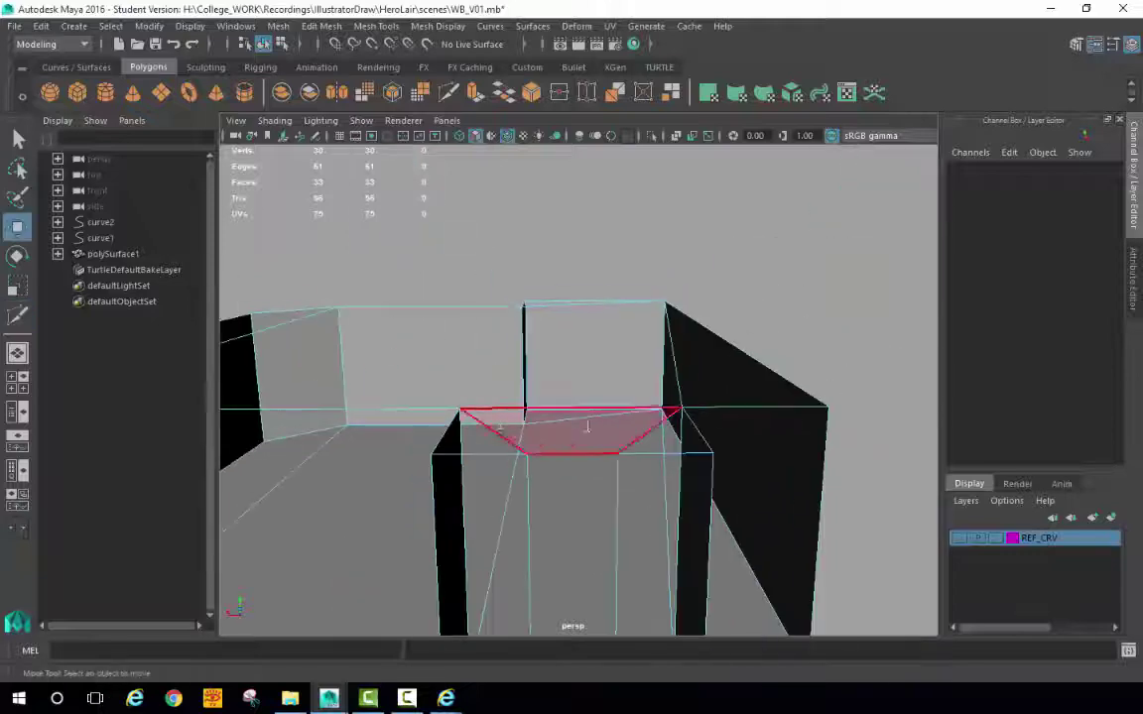
Step: Examine the overall room shape and compare it with the perspective sketch img16112015_055.jpg in Photos
{"action": "left_click_drag", "start_coordinate": [714, 424], "coordinate": [596, 422], "text": "alt"}
{"action": "right_click_drag", "start_coordinate": [595, 422], "coordinate": [555, 417], "text": "alt"}
{"action": "middle_click_drag", "start_coordinate": [555, 417], "coordinate": [755, 411], "text": "alt"}
{"action": "mouse_move", "coordinate": [373, 503]}
{"action": "left_mouse_down", "text": "alt"}
{"action": "mouse_move", "coordinate": [357, 372]}
{"action": "mouse_move", "coordinate": [370, 344]}
{"action": "mouse_move", "coordinate": [506, 247]}
{"action": "mouse_move", "coordinate": [474, 245]}
{"action": "mouse_move", "coordinate": [427, 287]}
{"action": "left_mouse_up", "text": "alt"}
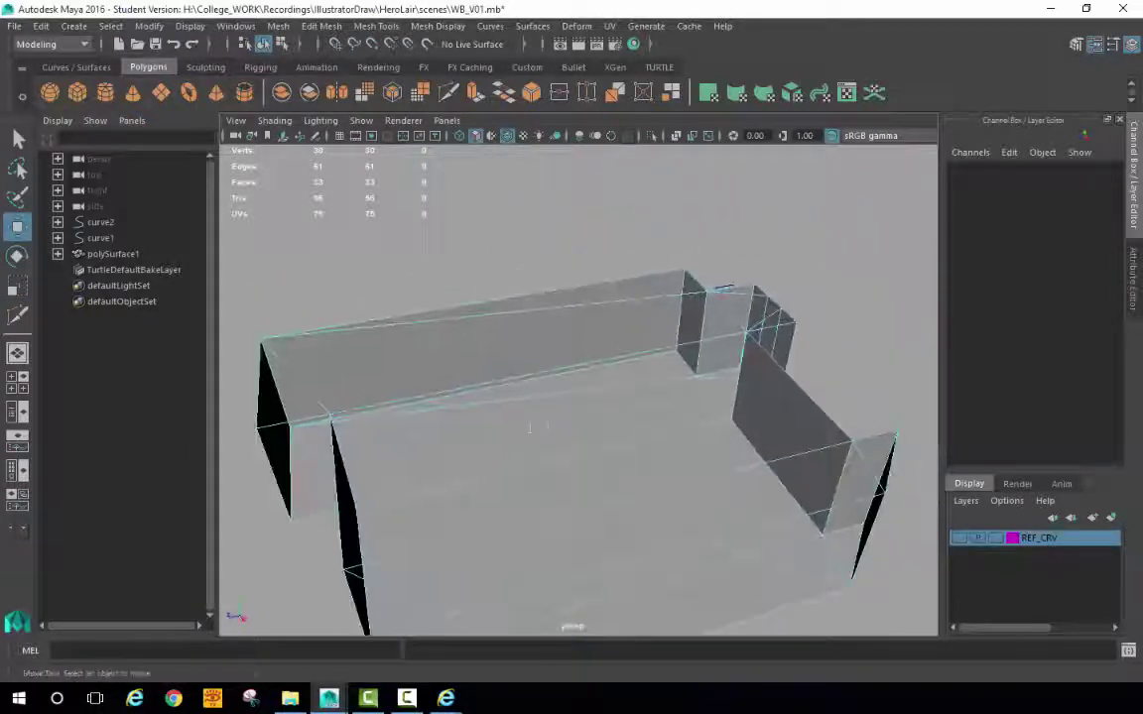
{"action": "middle_click_drag", "start_coordinate": [528, 428], "coordinate": [650, 395], "text": "alt"}
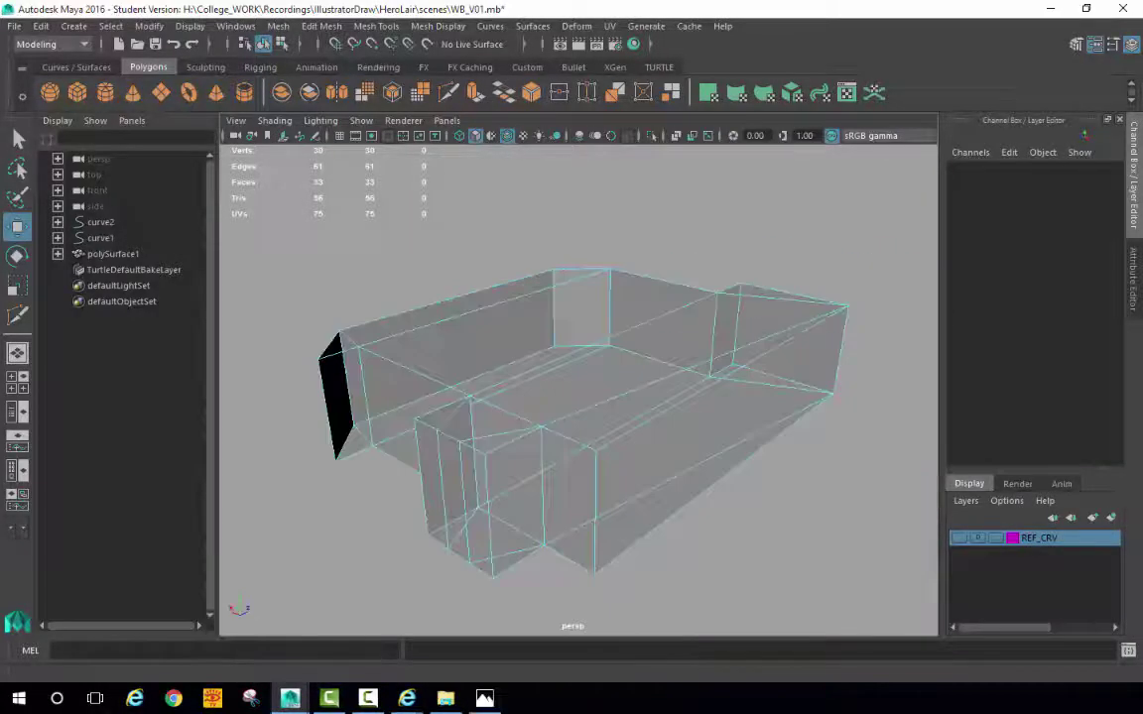
{"action": "mouse_move", "coordinate": [0, 149]}
{"action": "left_mouse_down"}
{"action": "mouse_move", "coordinate": [456, 146]}
{"action": "mouse_move", "coordinate": [472, 129]}
{"action": "left_mouse_up"}
{"action": "double_click", "coordinate": [473, 129]}
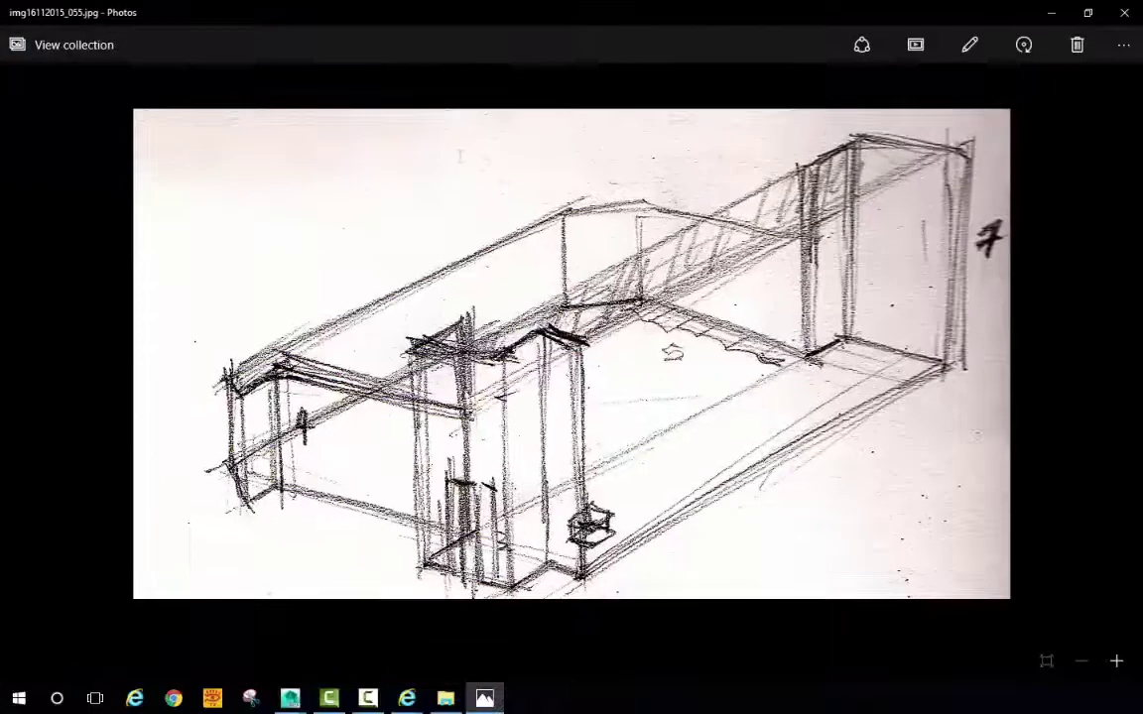
{"action": "left_click_drag", "start_coordinate": [900, 13], "coordinate": [872, 90]}
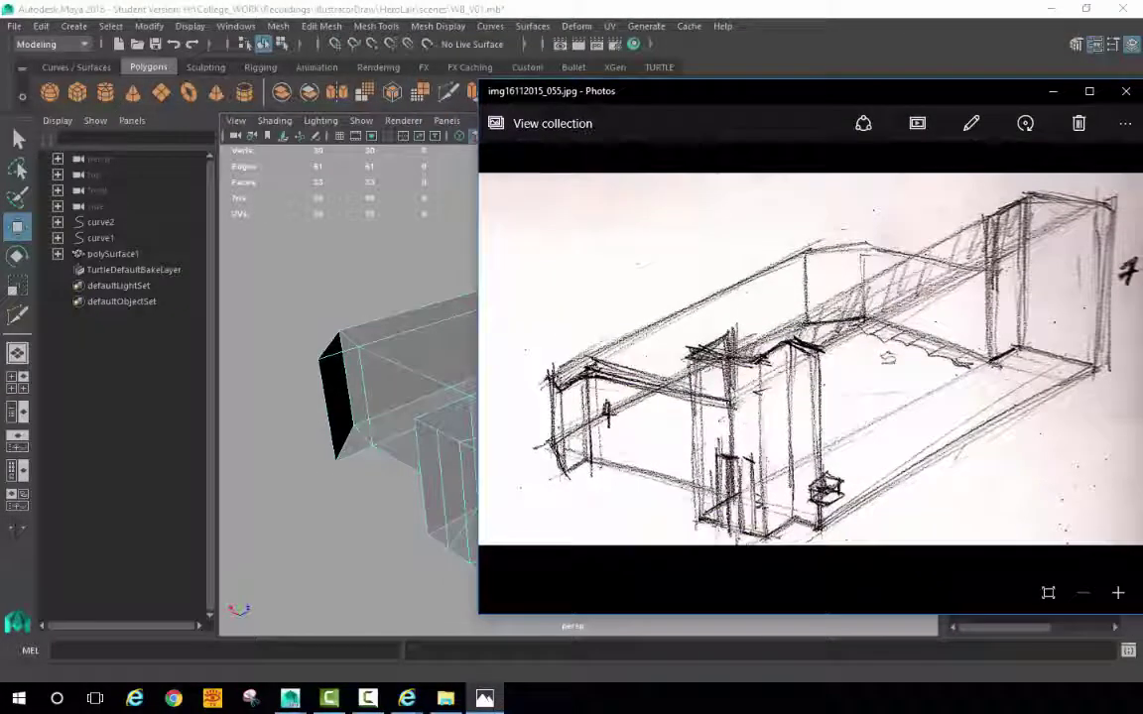
{"action": "left_click_drag", "start_coordinate": [970, 93], "coordinate": [811, 92]}
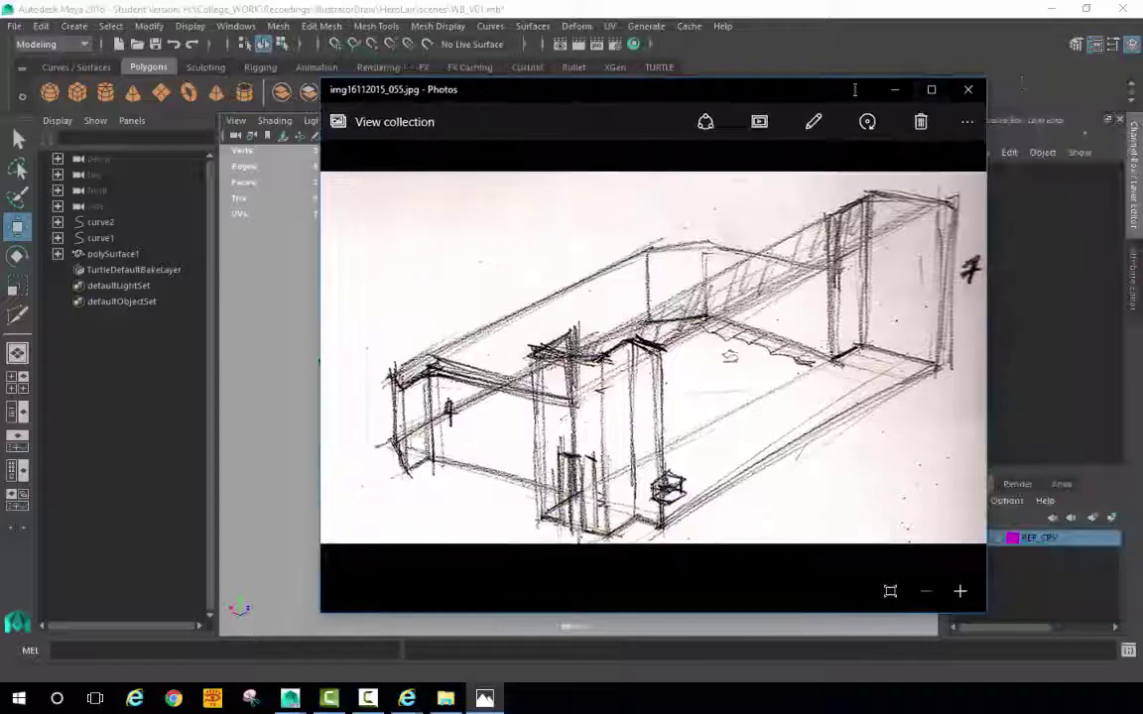
{"action": "left_click", "coordinate": [969, 92]}
Step: Extrude the ceiling faces over the long section and the alcove together, with a thickness of -300
{"action": "left_click_drag", "start_coordinate": [679, 365], "coordinate": [651, 343], "text": "alt"}
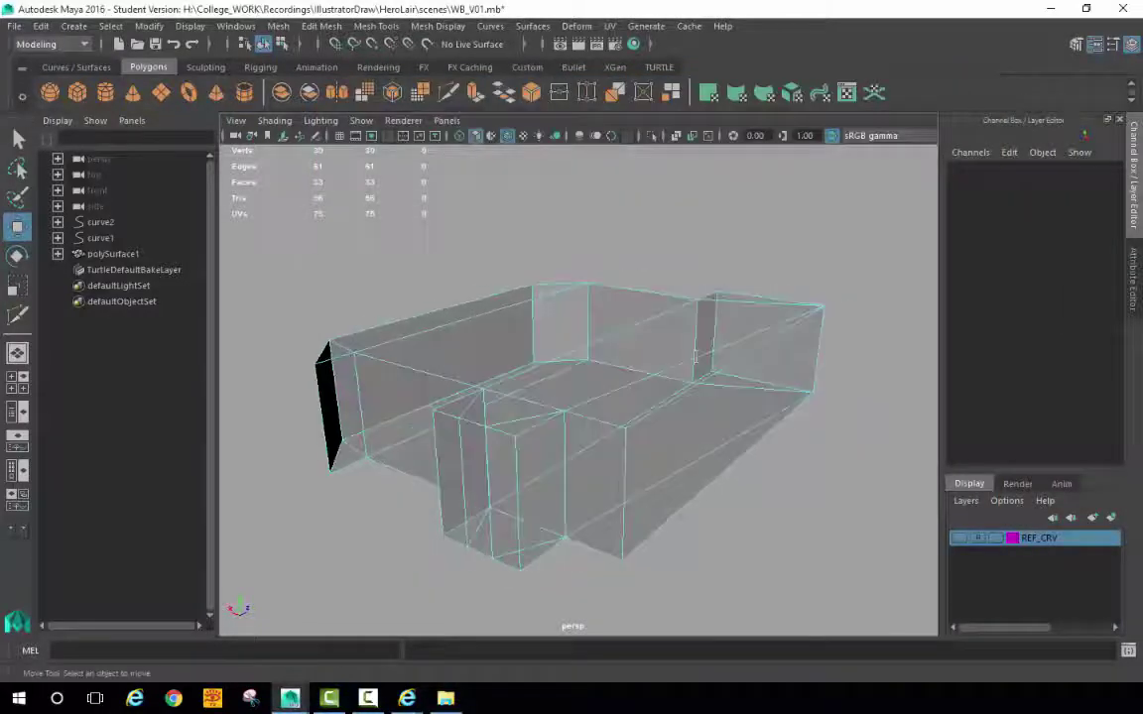
{"action": "left_click", "coordinate": [651, 339]}
{"action": "left_click", "coordinate": [513, 408], "text": "shift"}
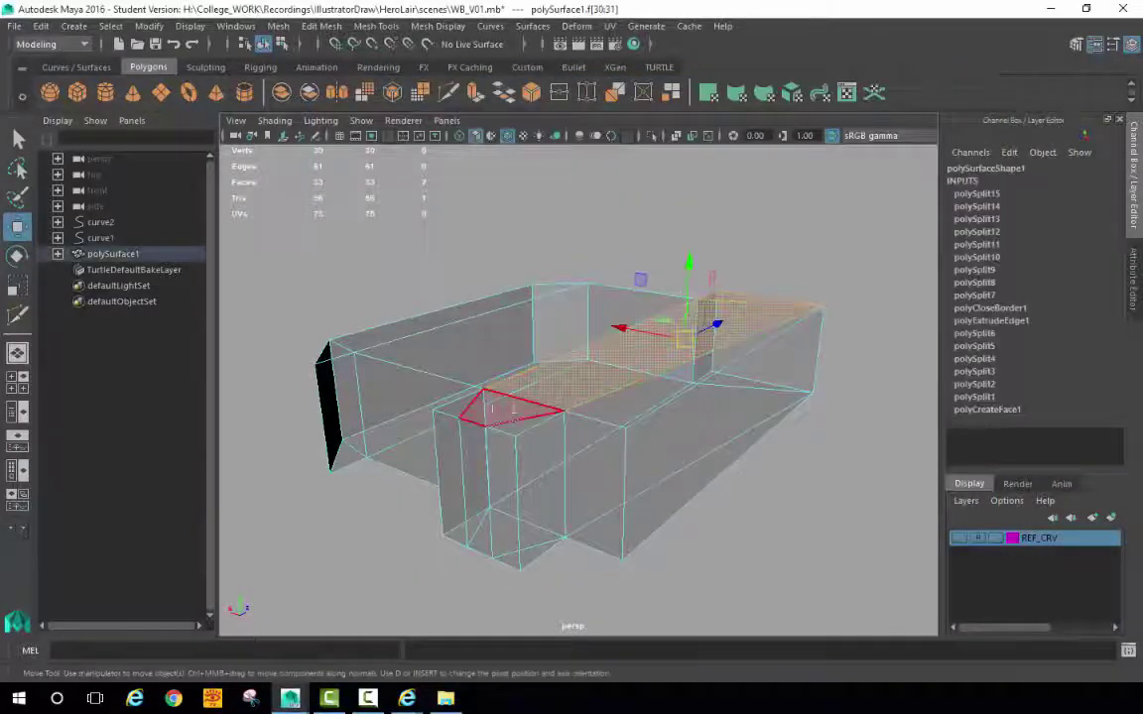
{"action": "left_click", "coordinate": [466, 405], "text": "shift"}
{"action": "left_click", "coordinate": [515, 426], "text": "shift"}
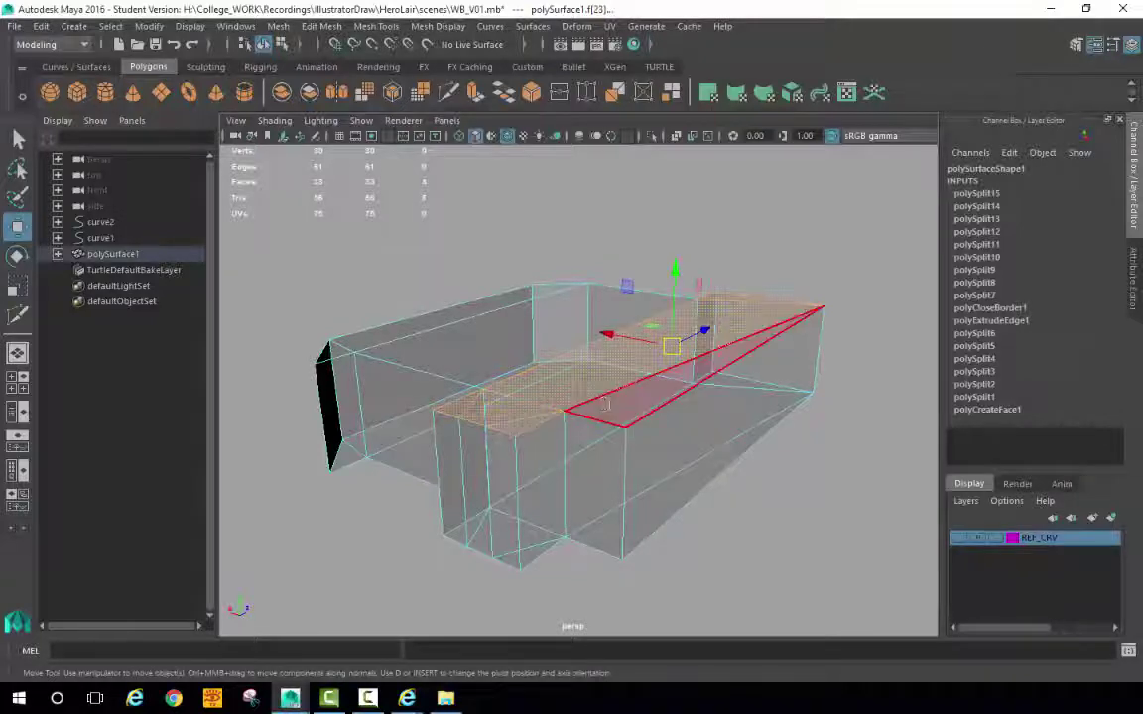
{"action": "left_click", "coordinate": [617, 412], "text": "shift"}
{"action": "mouse_move", "coordinate": [636, 437]}
{"action": "left_mouse_down", "text": "alt"}
{"action": "mouse_move", "coordinate": [570, 488]}
{"action": "mouse_move", "coordinate": [618, 441]}
{"action": "left_mouse_up", "text": "alt"}
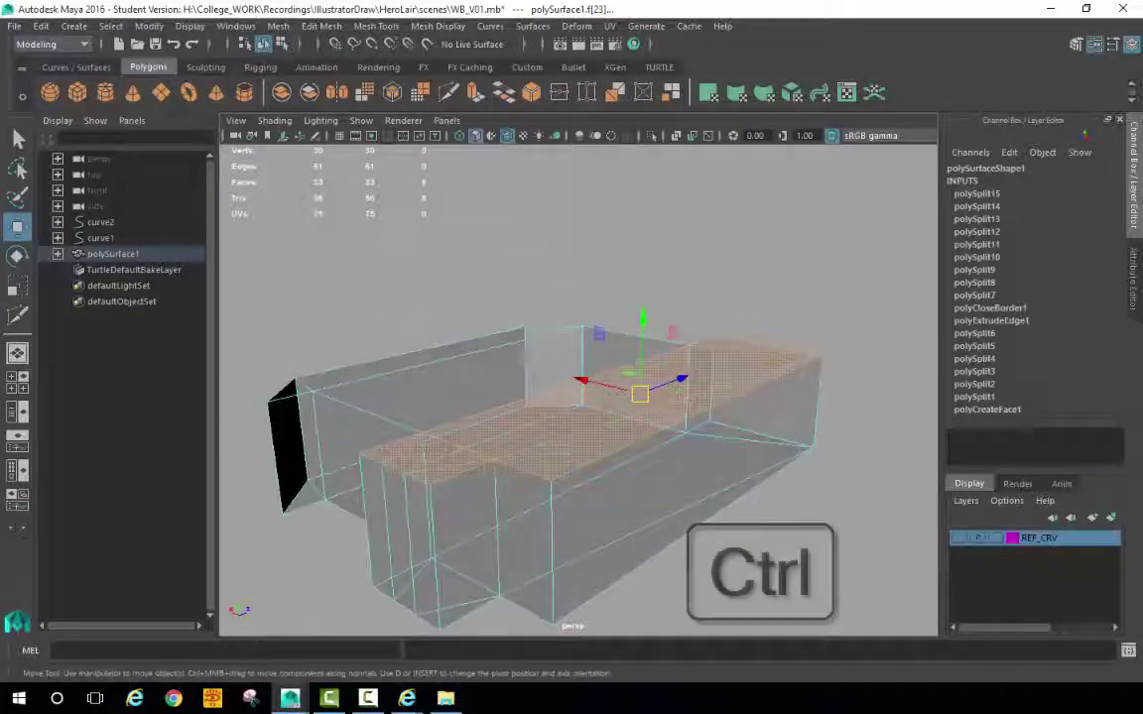
{"action": "right_click", "coordinate": [682, 228], "text": "ctrl"}
{"action": "left_click", "coordinate": [680, 272]}
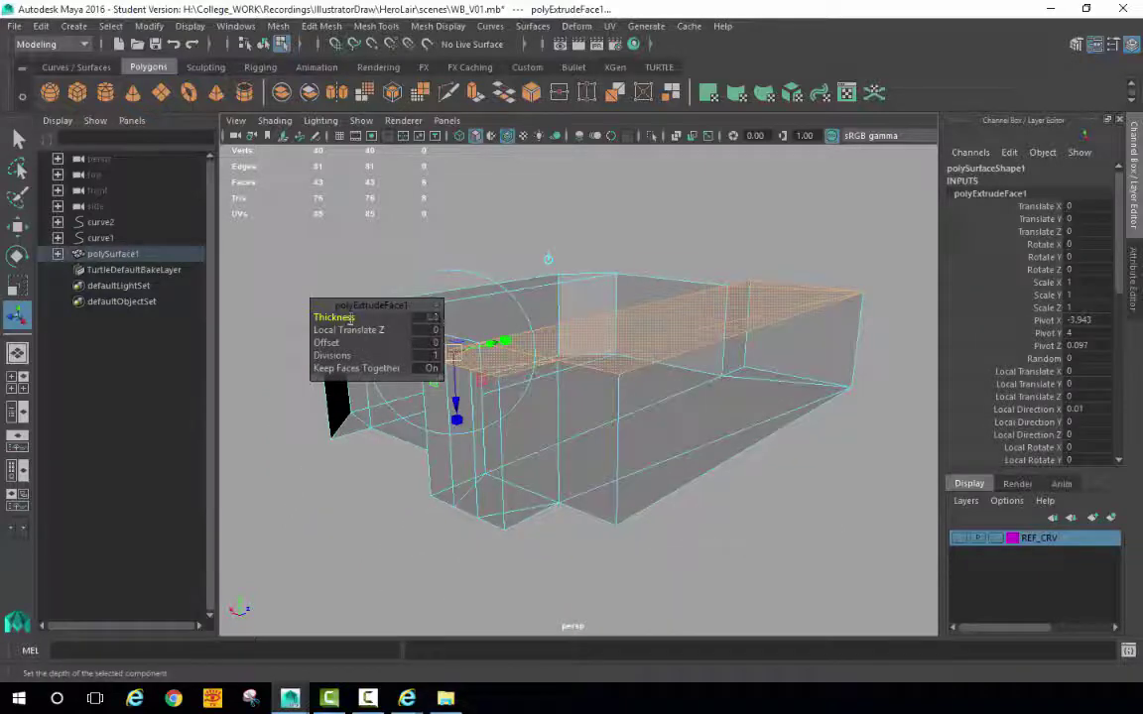
{"action": "left_click_drag", "start_coordinate": [333, 318], "coordinate": [306, 318]}
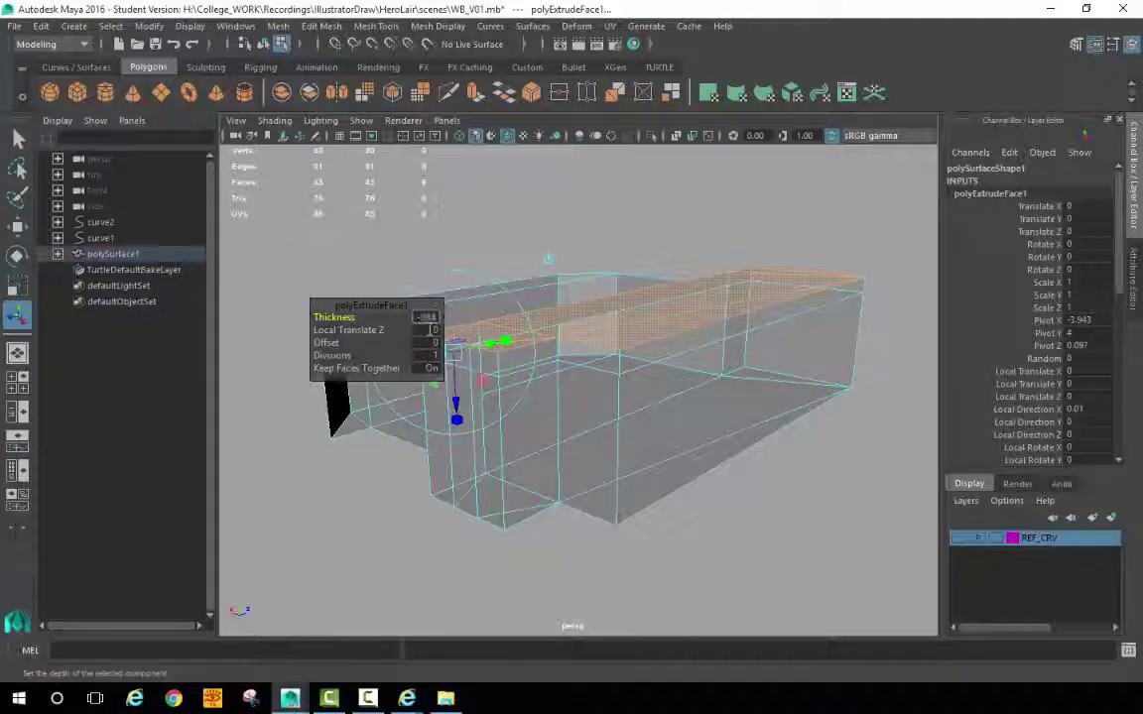
{"action": "type", "text": "-300"}
{"action": "key", "text": "Return"}
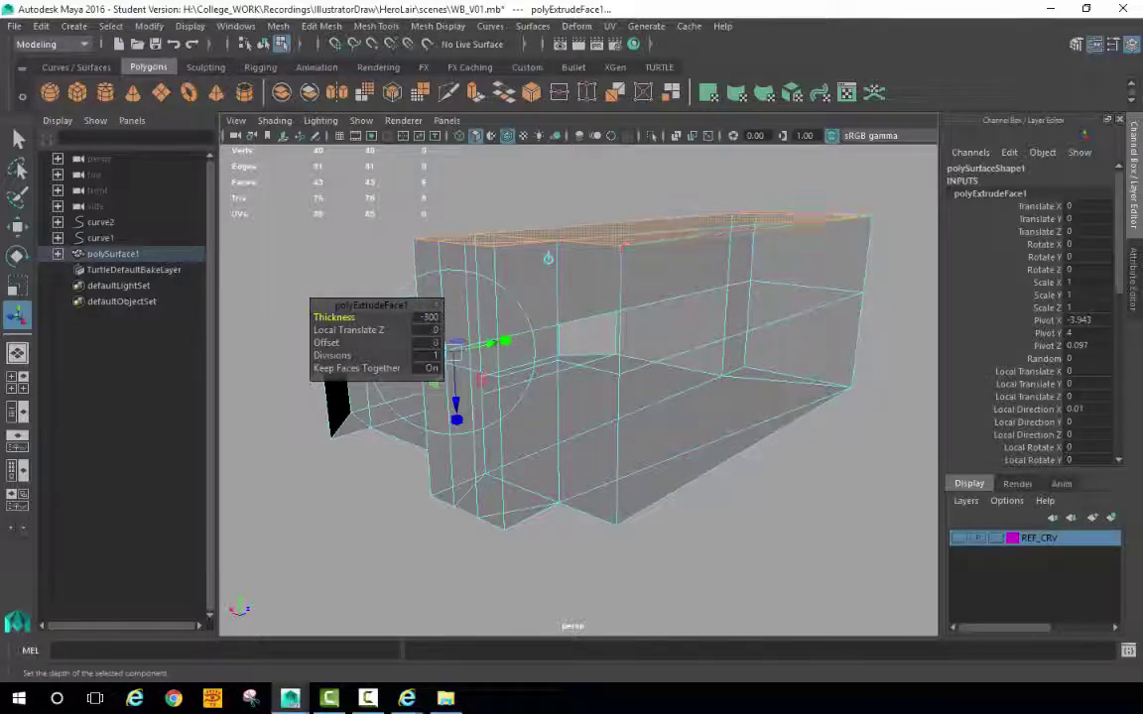
{"action": "left_click", "coordinate": [654, 575]}
Step: Inspect the raised ceiling section and its walls from inside and outside the room
{"action": "left_click_drag", "start_coordinate": [556, 427], "coordinate": [574, 348], "text": "alt"}
{"action": "right_click_drag", "start_coordinate": [573, 347], "coordinate": [695, 347], "text": "alt"}
{"action": "left_click_drag", "start_coordinate": [546, 417], "coordinate": [705, 389], "text": "alt"}
{"action": "right_click_drag", "start_coordinate": [596, 392], "coordinate": [636, 392], "text": "alt"}
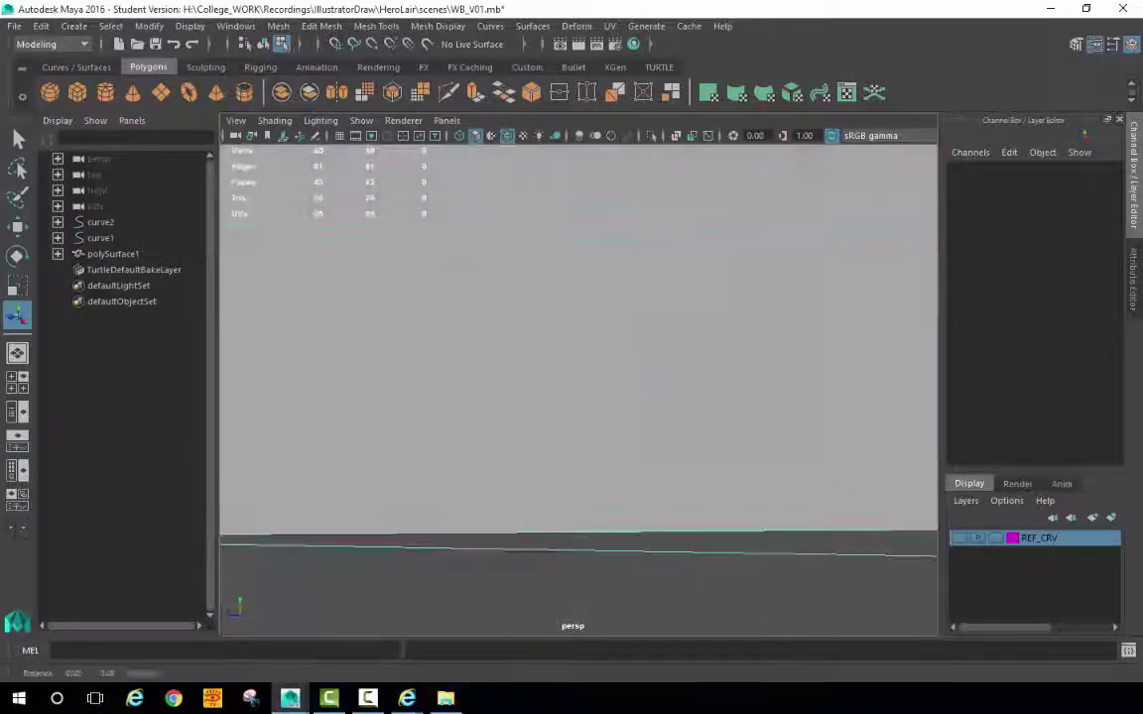
{"action": "left_click_drag", "start_coordinate": [635, 392], "coordinate": [685, 389], "text": "alt"}
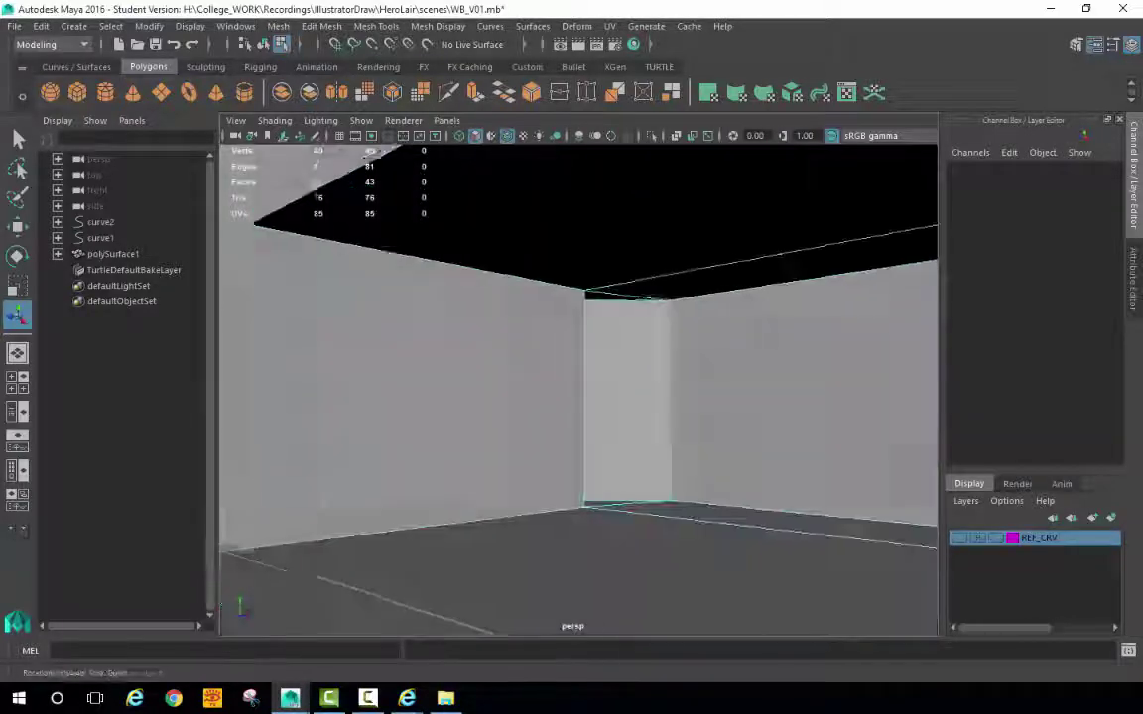
{"action": "left_click_drag", "start_coordinate": [595, 389], "coordinate": [635, 385], "text": "alt"}
{"action": "right_click_drag", "start_coordinate": [635, 385], "coordinate": [576, 385], "text": "alt"}
{"action": "middle_click_drag", "start_coordinate": [575, 385], "coordinate": [604, 422], "text": "alt"}
{"action": "right_click_drag", "start_coordinate": [635, 397], "coordinate": [556, 397], "text": "alt"}
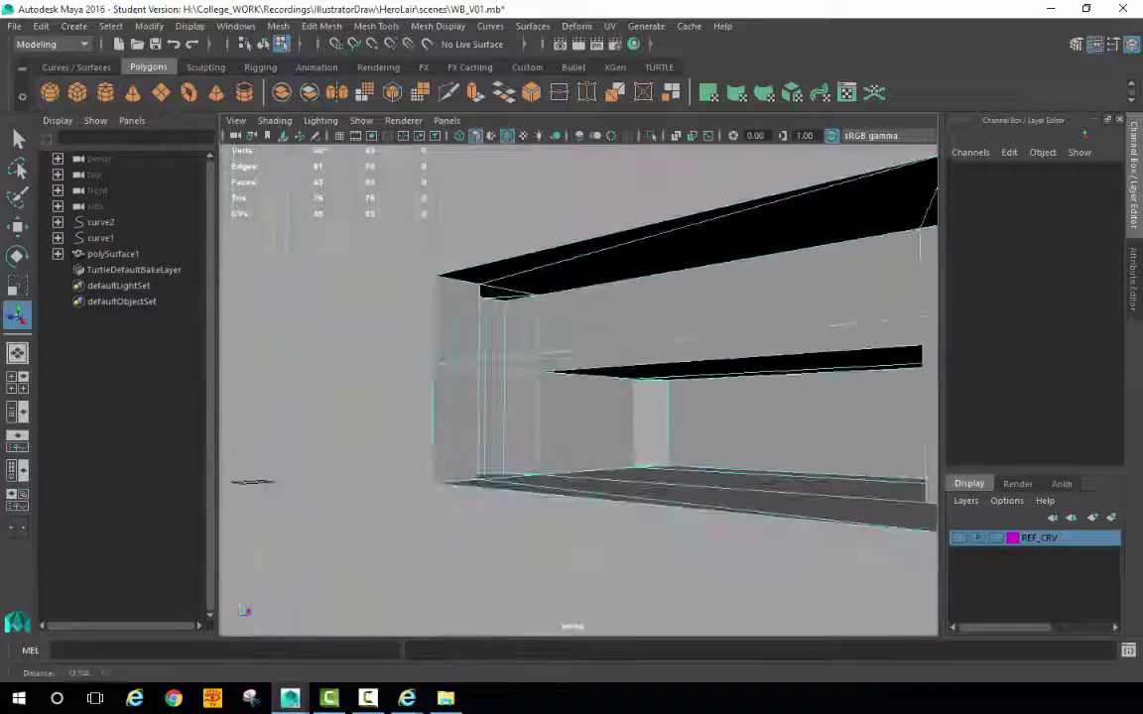
{"action": "left_click_drag", "start_coordinate": [645, 320], "coordinate": [558, 564], "text": "alt"}
Step: Switch to object selection and review the whole room's shape and its construction history
{"action": "key", "text": "F8"}
{"action": "left_click_drag", "start_coordinate": [763, 385], "coordinate": [656, 416], "text": "alt"}
{"action": "right_click_drag", "start_coordinate": [656, 417], "coordinate": [866, 437], "text": "alt"}
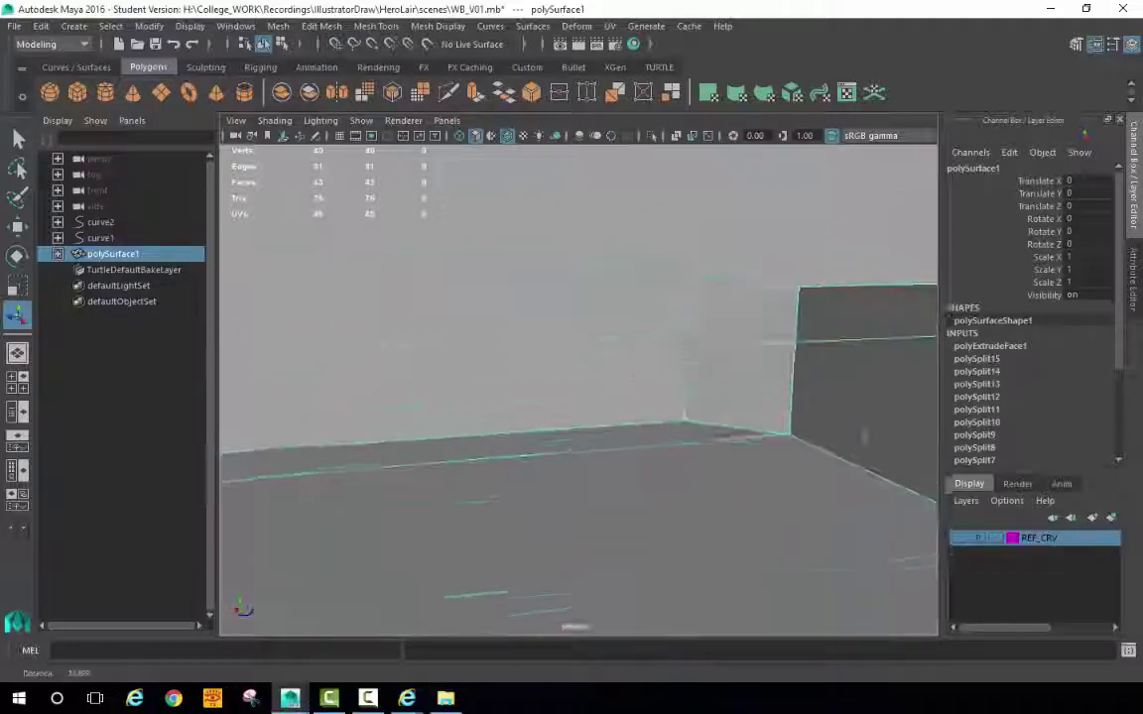
{"action": "left_click_drag", "start_coordinate": [866, 437], "coordinate": [783, 397], "text": "alt"}
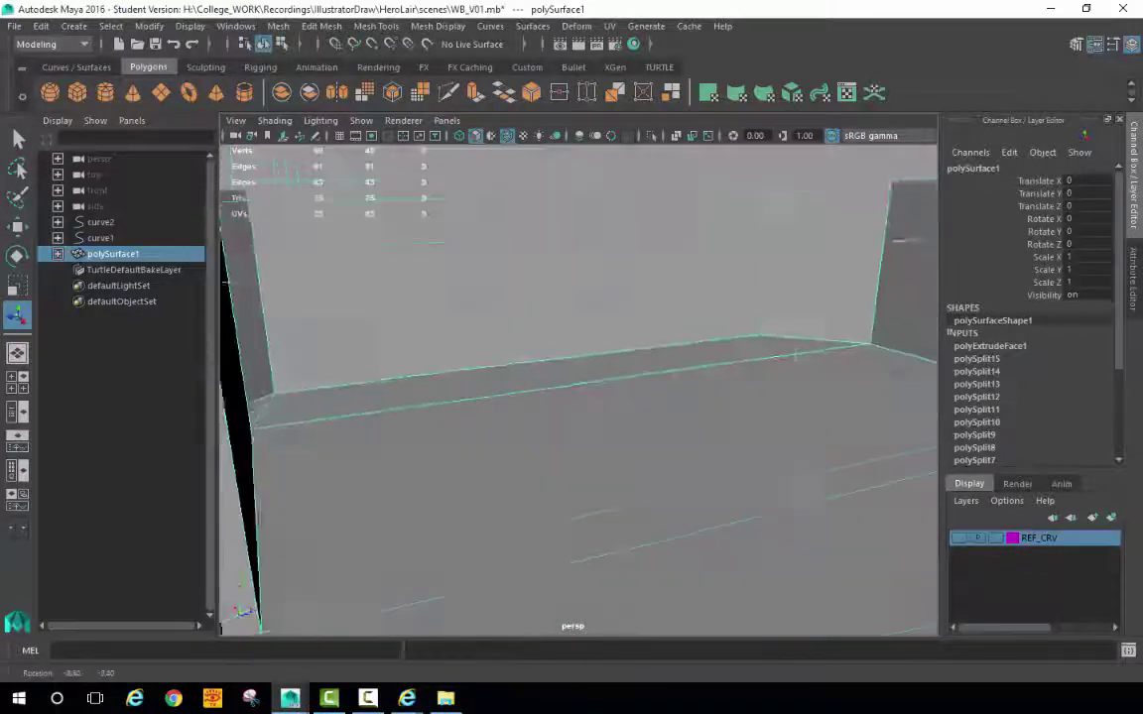
{"action": "right_click_drag", "start_coordinate": [784, 396], "coordinate": [678, 319], "text": "alt"}
{"action": "left_click_drag", "start_coordinate": [587, 334], "coordinate": [575, 414], "text": "alt"}
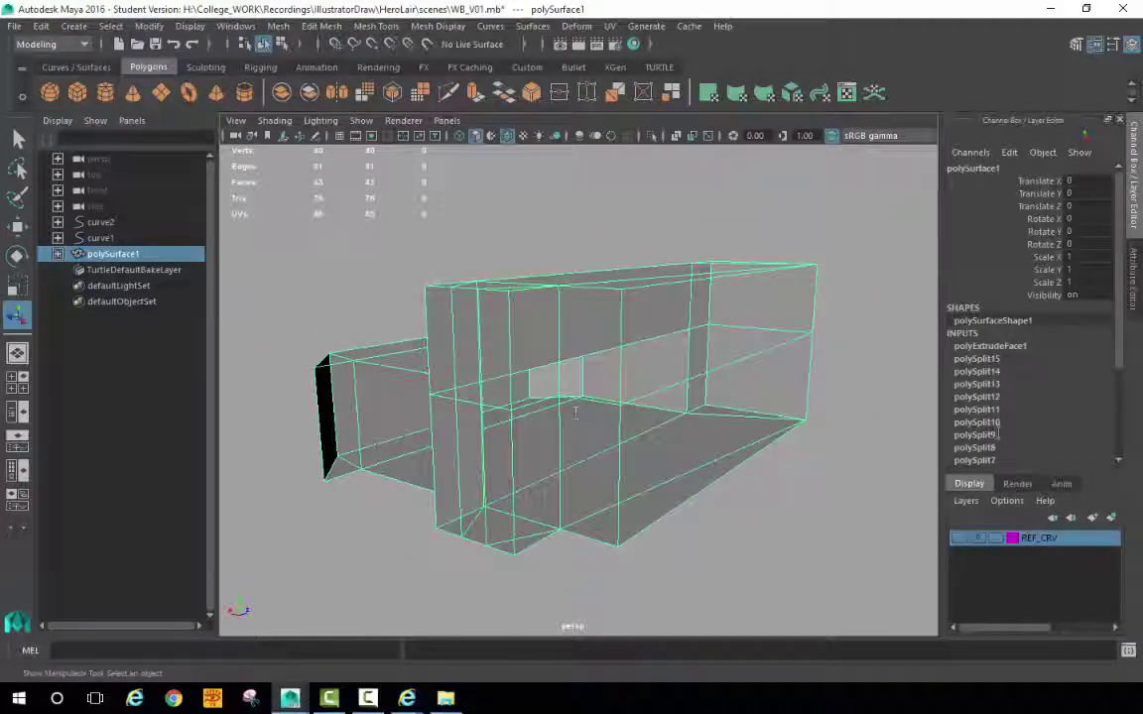
{"action": "scroll", "coordinate": [1004, 352], "scroll_direction": "down", "scroll_amount": 3}
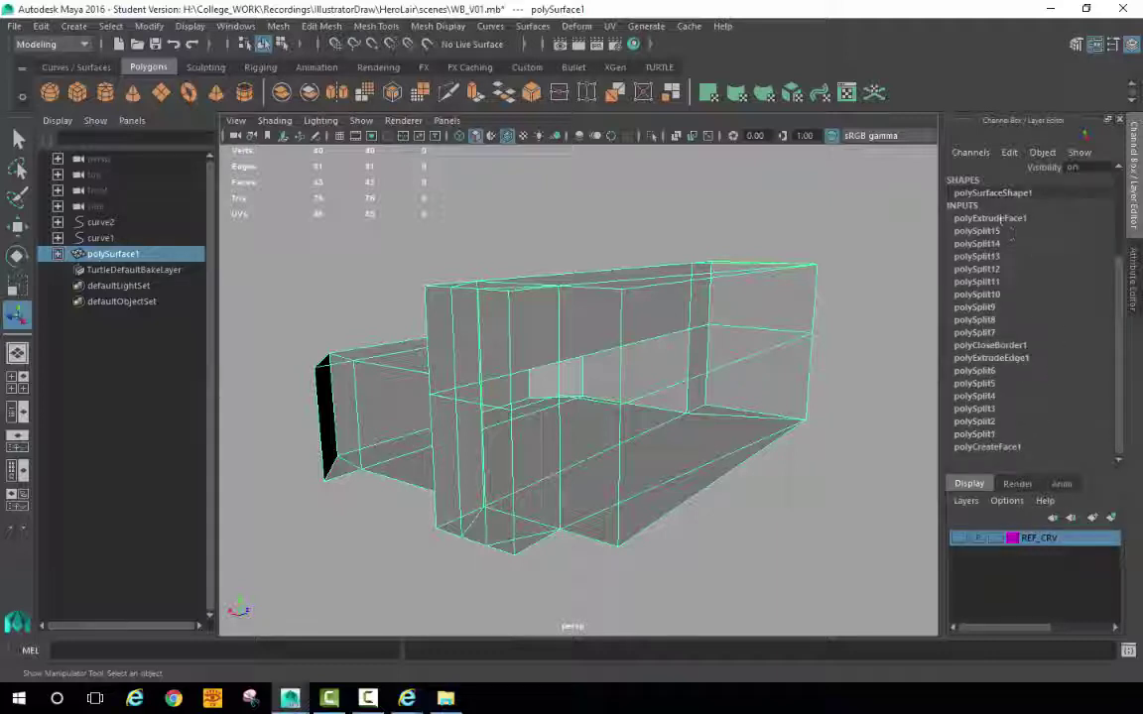
{"action": "mouse_move", "coordinate": [628, 339]}
{"action": "left_mouse_down", "text": "alt"}
{"action": "mouse_move", "coordinate": [671, 369]}
{"action": "mouse_move", "coordinate": [577, 349]}
{"action": "mouse_move", "coordinate": [635, 333]}
{"action": "mouse_move", "coordinate": [645, 310]}
{"action": "mouse_move", "coordinate": [575, 356]}
{"action": "mouse_move", "coordinate": [617, 347]}
{"action": "left_mouse_up", "text": "alt"}
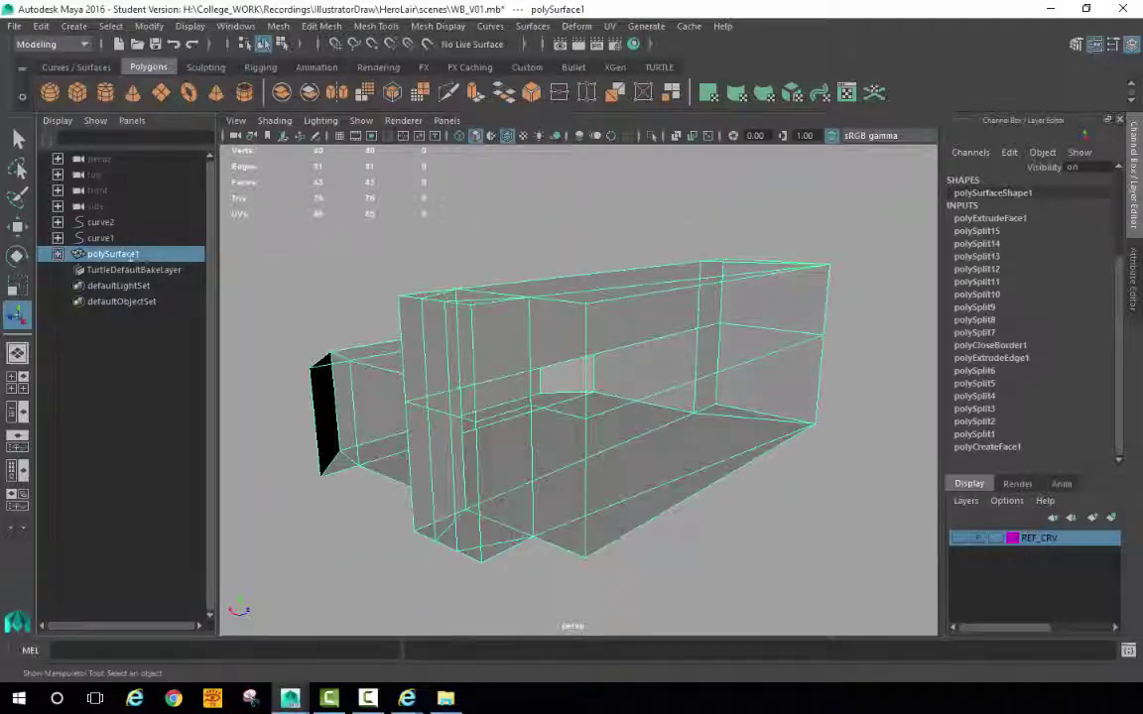
Step: Rename the room mesh polySurface1 as WhiteBox_COLL
{"action": "double_click", "coordinate": [144, 255]}
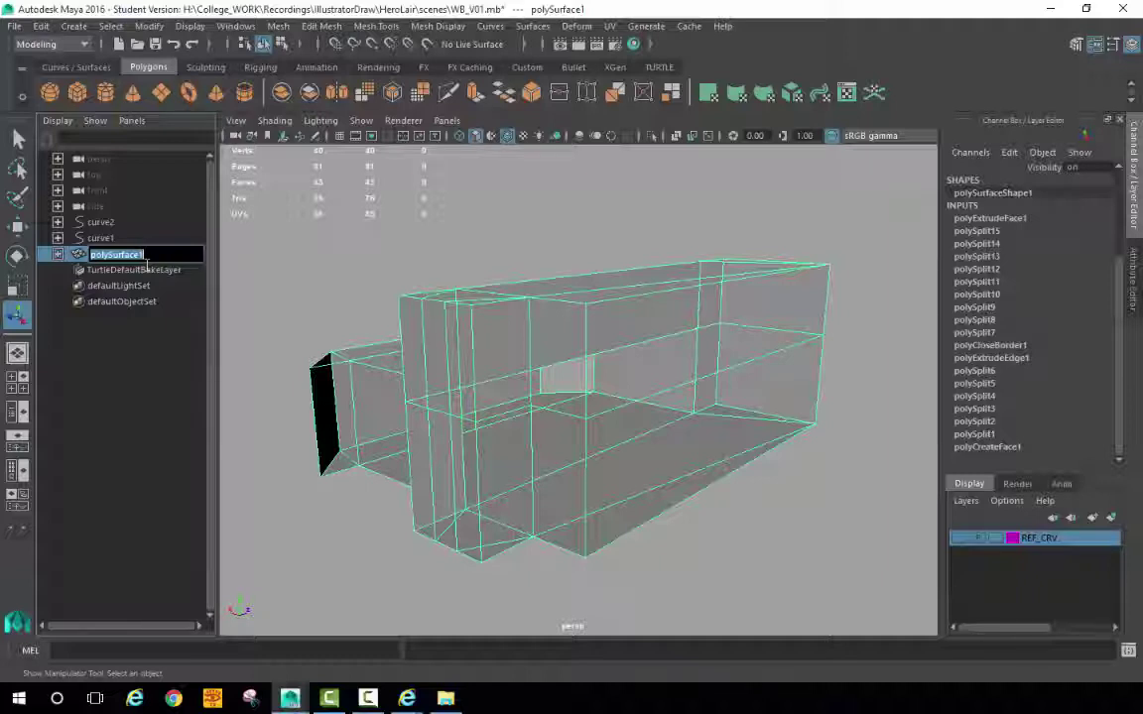
{"action": "type", "text": "Coll_"}
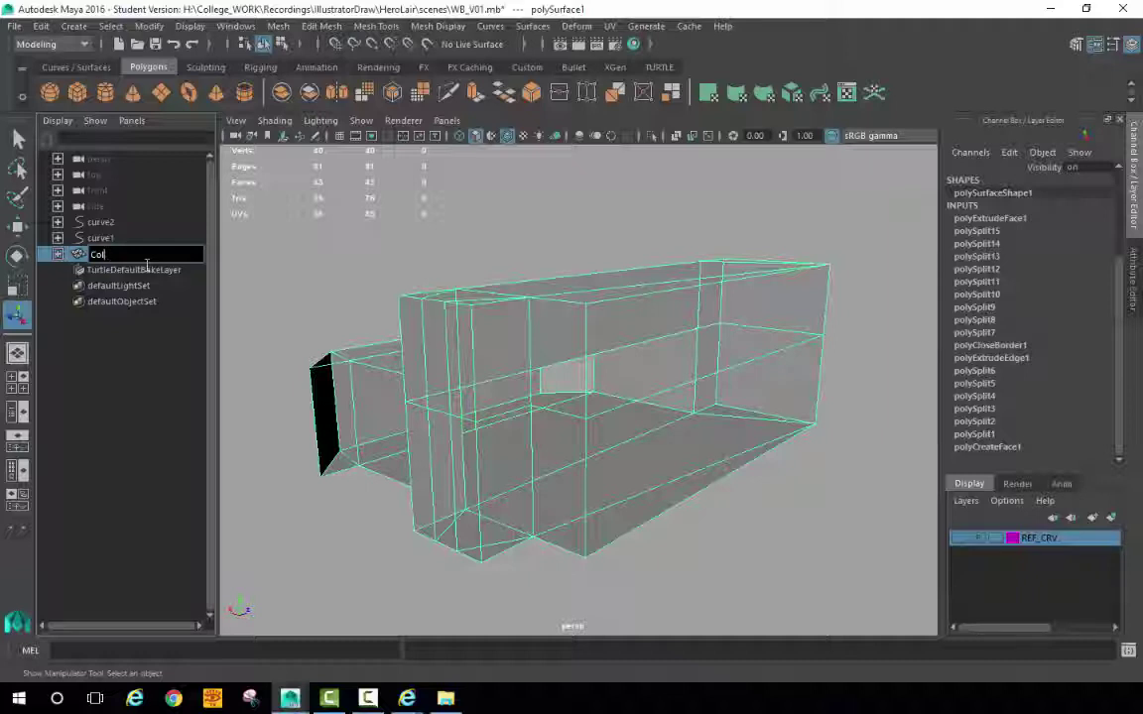
{"action": "key", "text": "BackSpace"}
{"action": "key", "text": "BackSpace"}
{"action": "key", "text": "BackSpace"}
{"action": "type", "text": "WhiteBox_Co"}
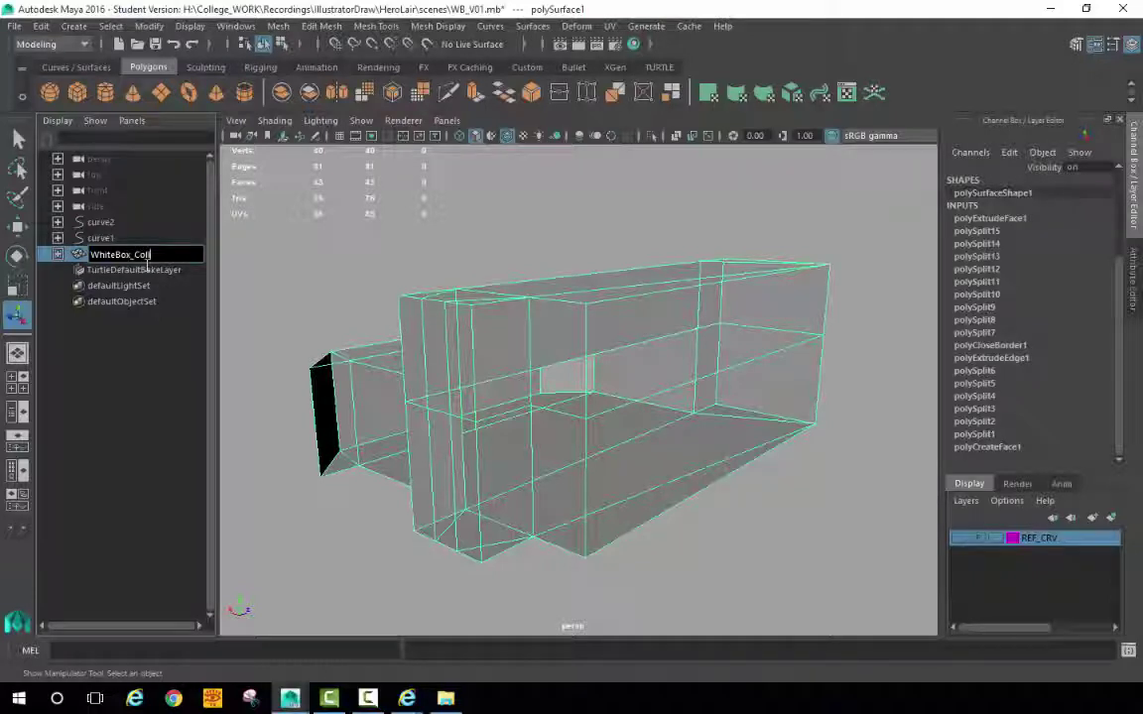
{"action": "type", "text": "OLL"}
{"action": "key", "text": "Return"}
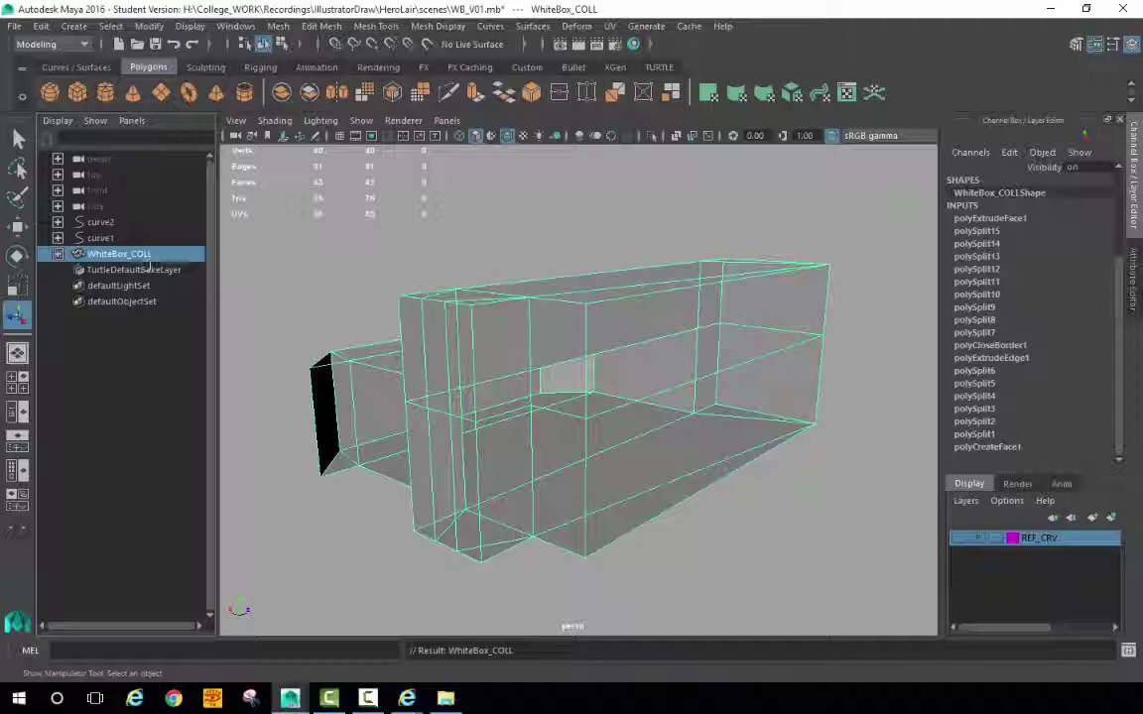
Step: Open the Save Scene As dialog for the current scene
{"action": "left_click", "coordinate": [15, 26]}
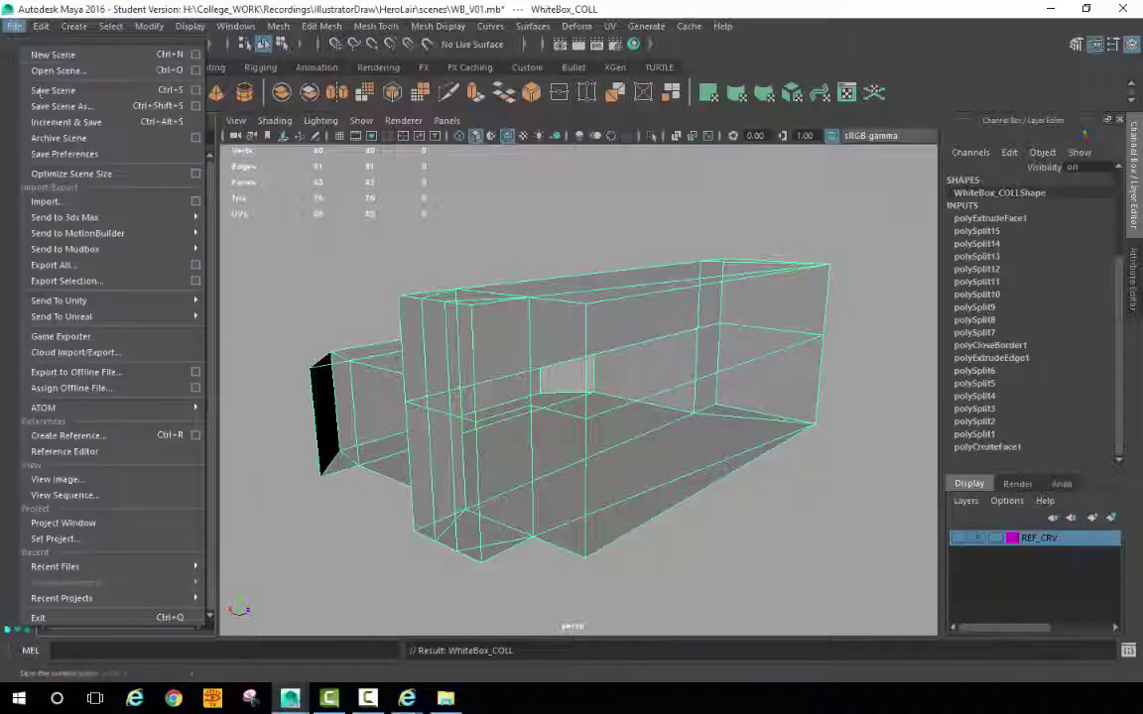
{"action": "left_click", "coordinate": [44, 99]}
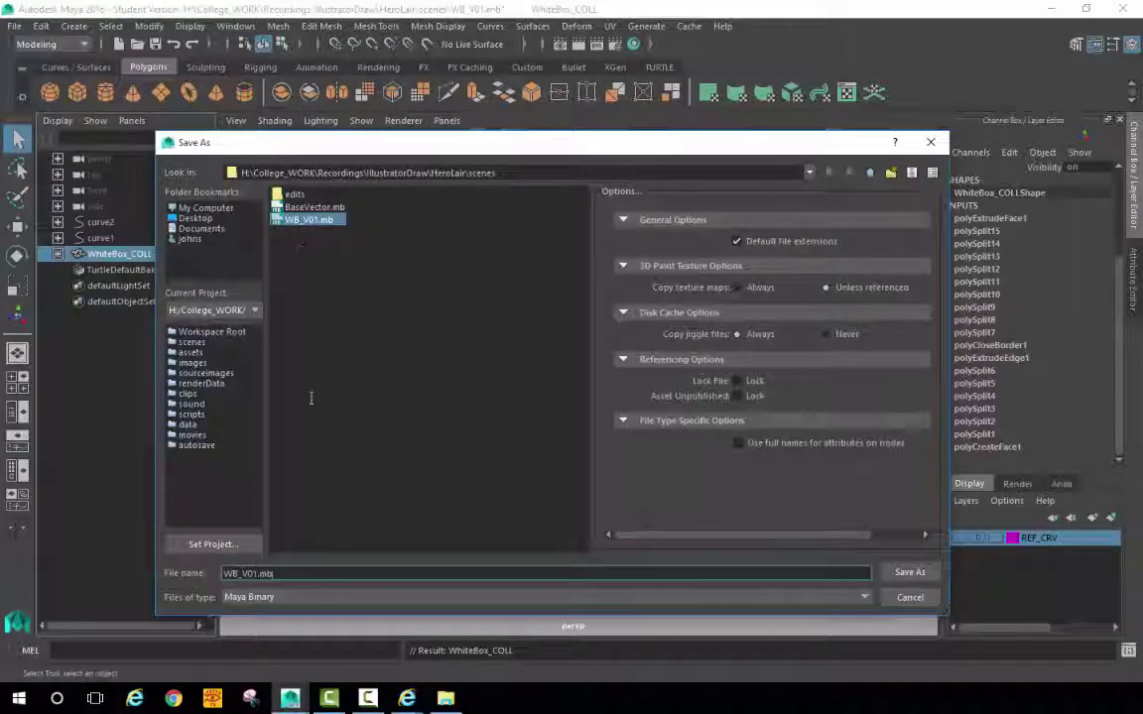